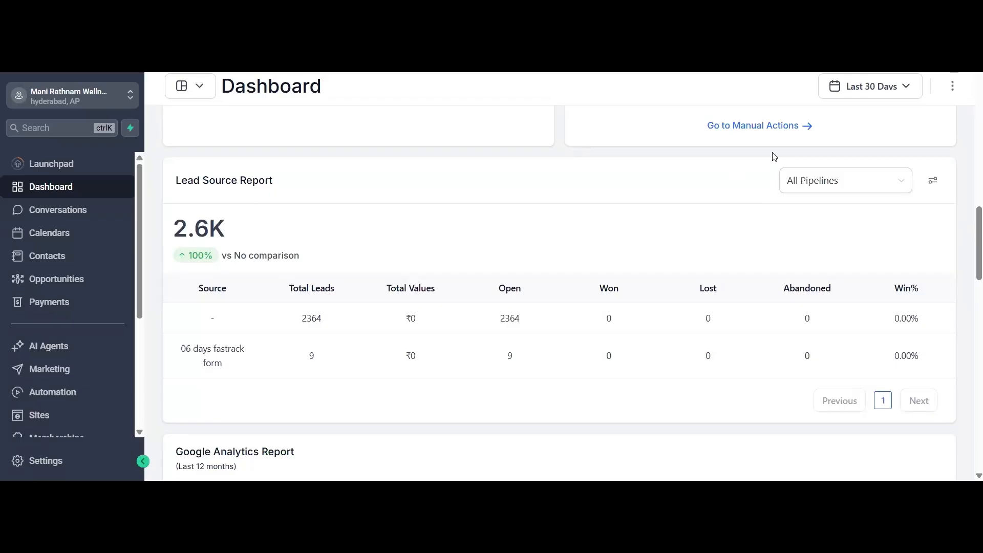
- Examine the dashboard's opportunity, funnel, stage distribution, task and manual action widgets
scroll(409, 261, up, 5)
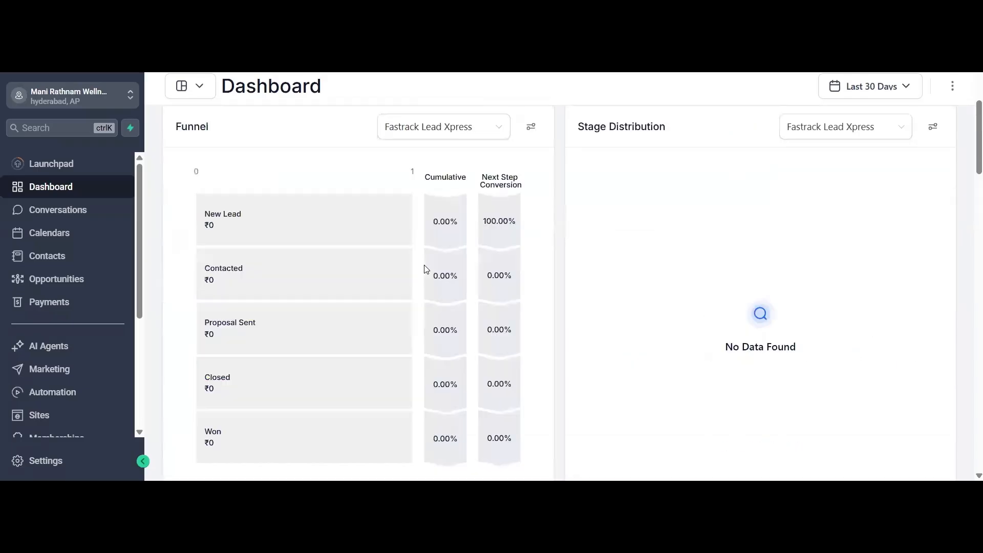
scroll(426, 268, up, 5)
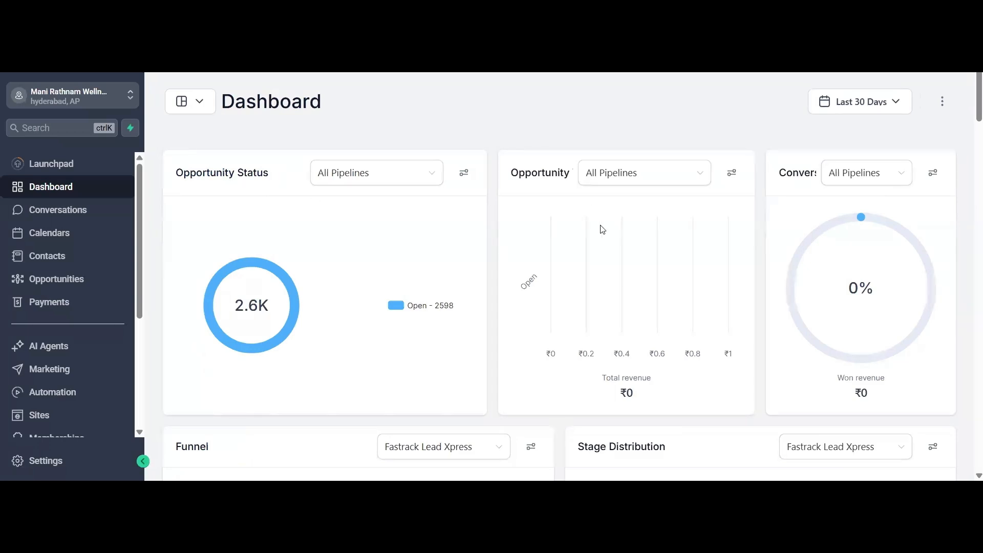
scroll(514, 226, down, 5)
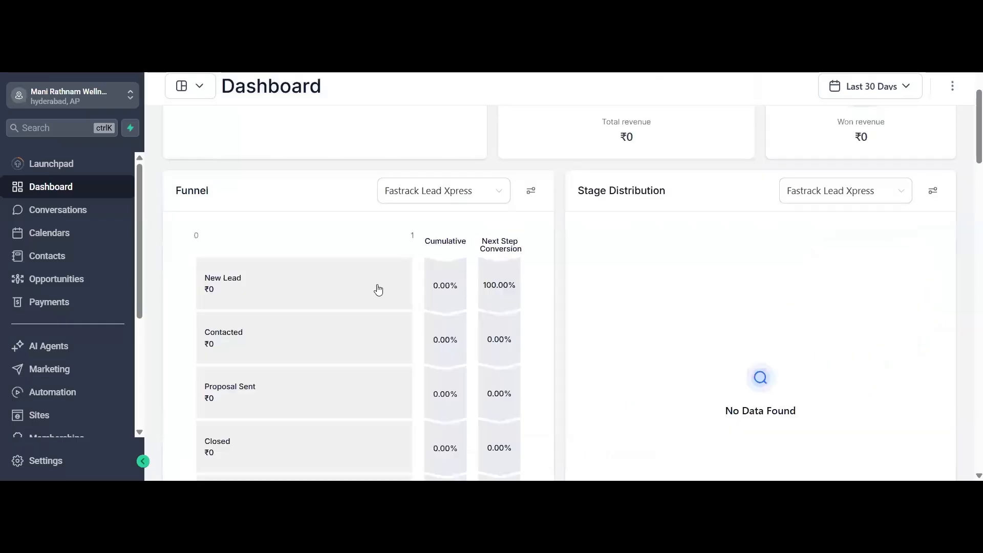
scroll(377, 287, down, 3)
scroll(379, 289, down, 5)
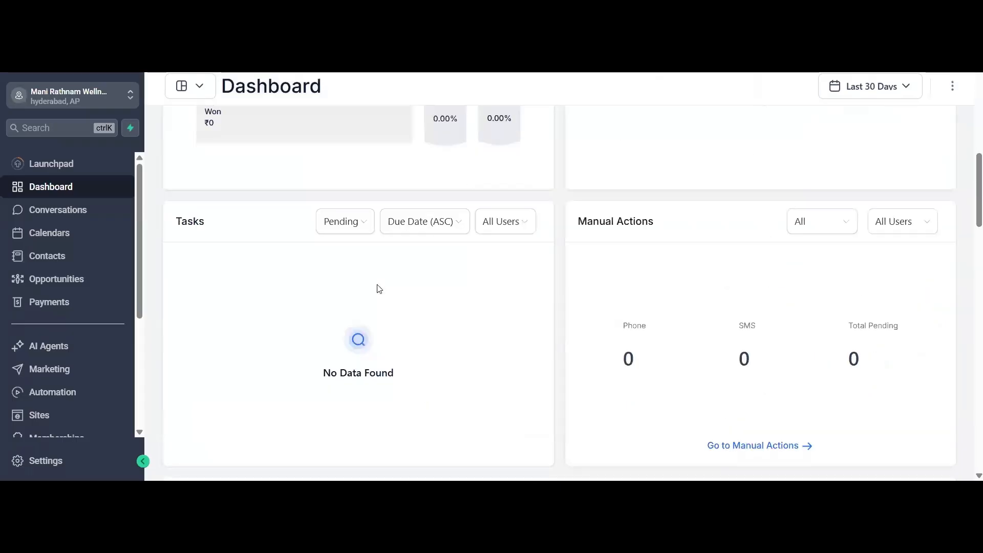
scroll(379, 290, down, 4)
scroll(379, 289, down, 4)
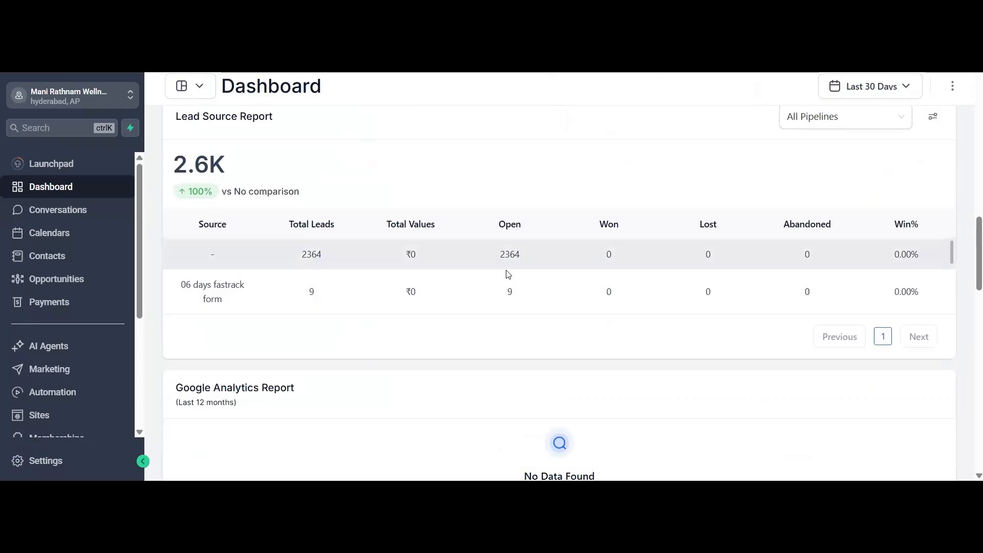
- Examine the leads listed per source in the dashboard's Lead Source Report for all pipelines
scroll(504, 279, down, 5)
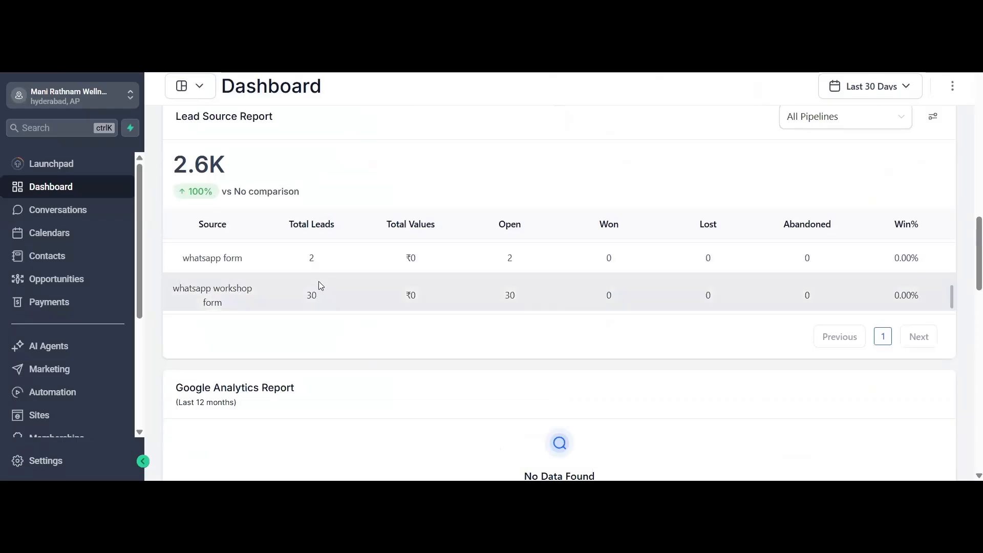
scroll(319, 282, up, 5)
scroll(314, 338, down, 3)
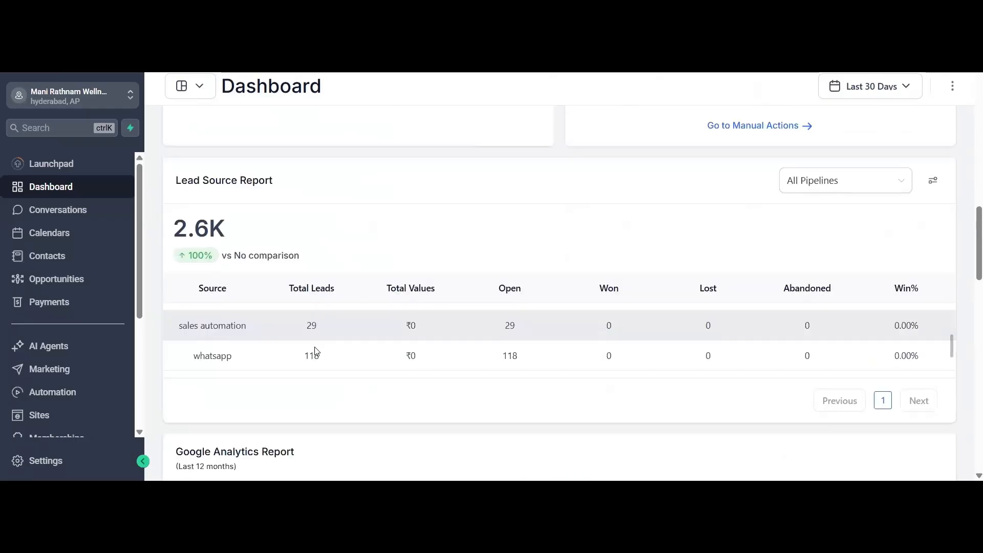
scroll(315, 351, down, 2)
scroll(315, 348, up, 2)
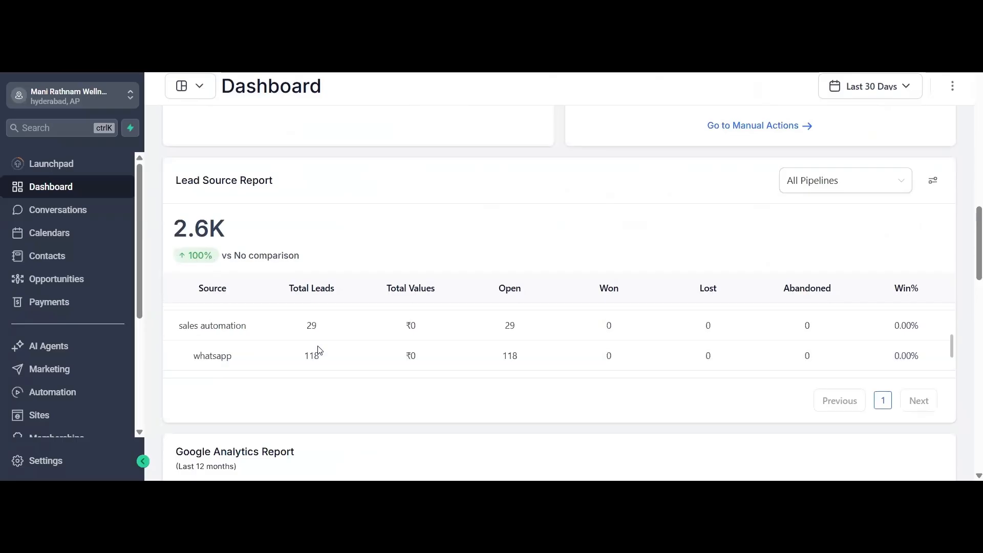
scroll(316, 346, up, 1)
scroll(215, 359, up, 2)
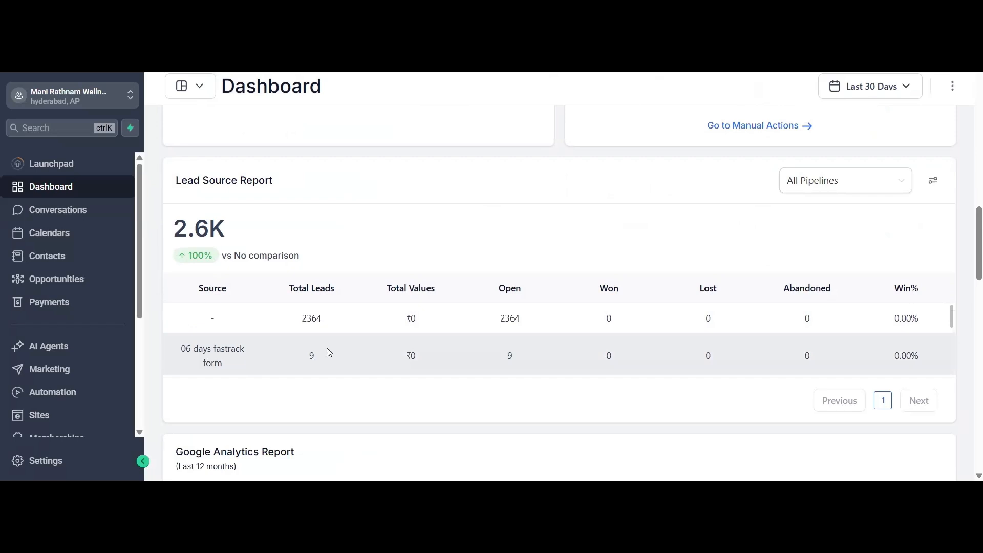
scroll(327, 350, down, 2)
scroll(329, 352, down, 2)
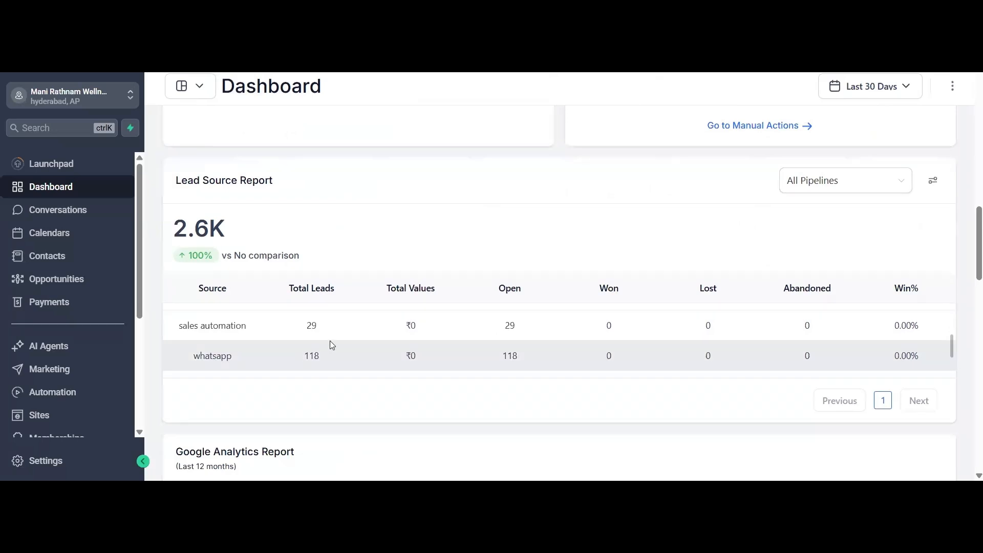
scroll(329, 340, down, 2)
scroll(351, 345, down, 2)
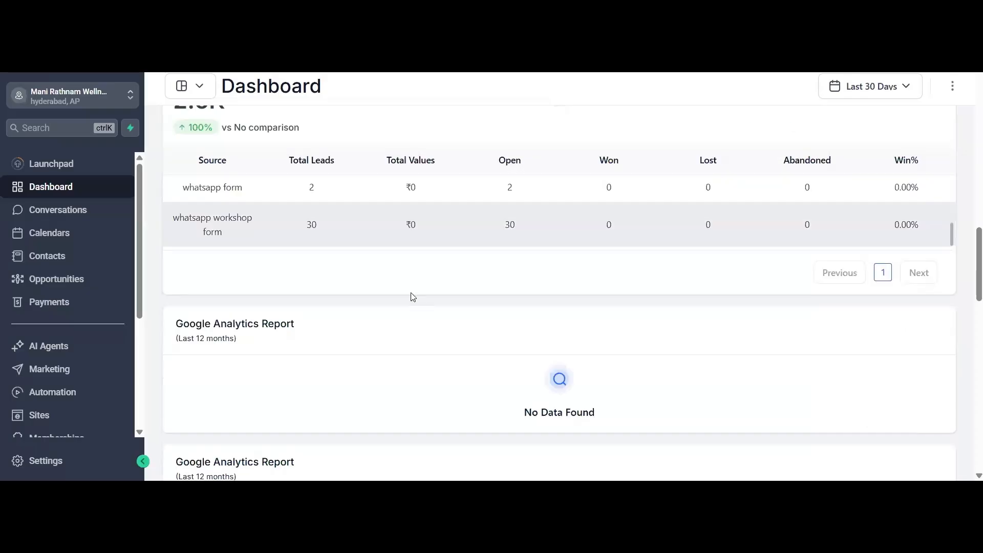
scroll(412, 297, down, 1)
scroll(413, 297, up, 4)
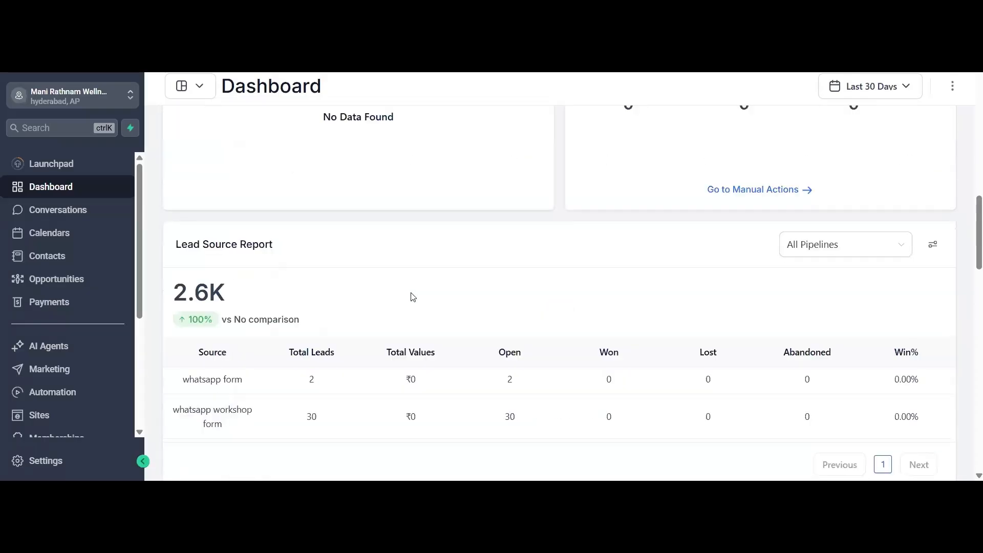
- Return to the Opportunity Status overview at the start of the dashboard
scroll(413, 296, up, 6)
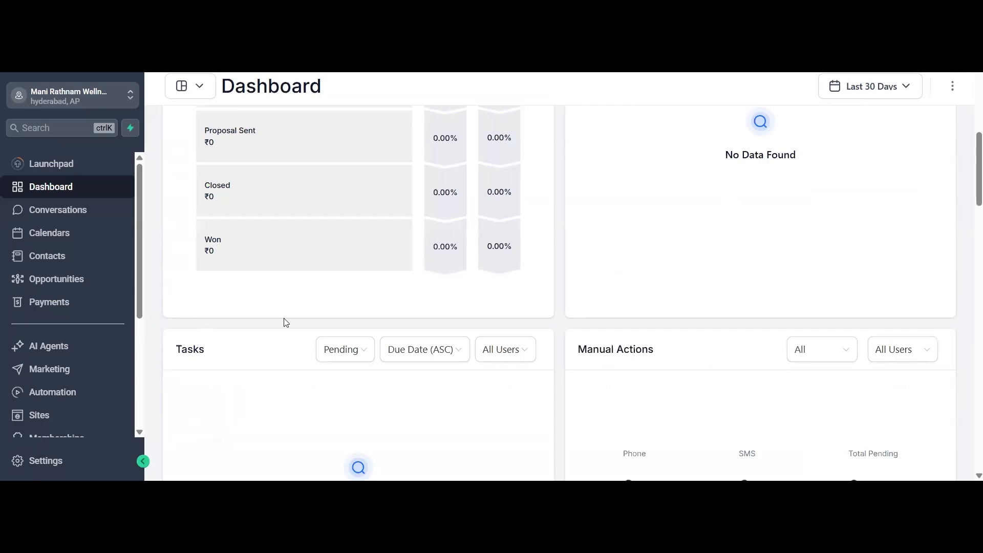
scroll(175, 299, up, 10)
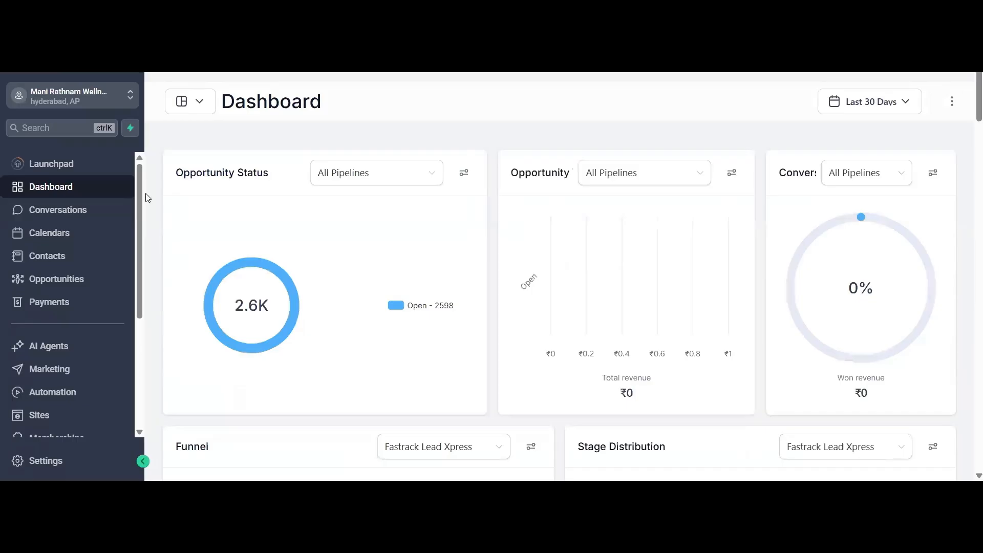
click(101, 233)
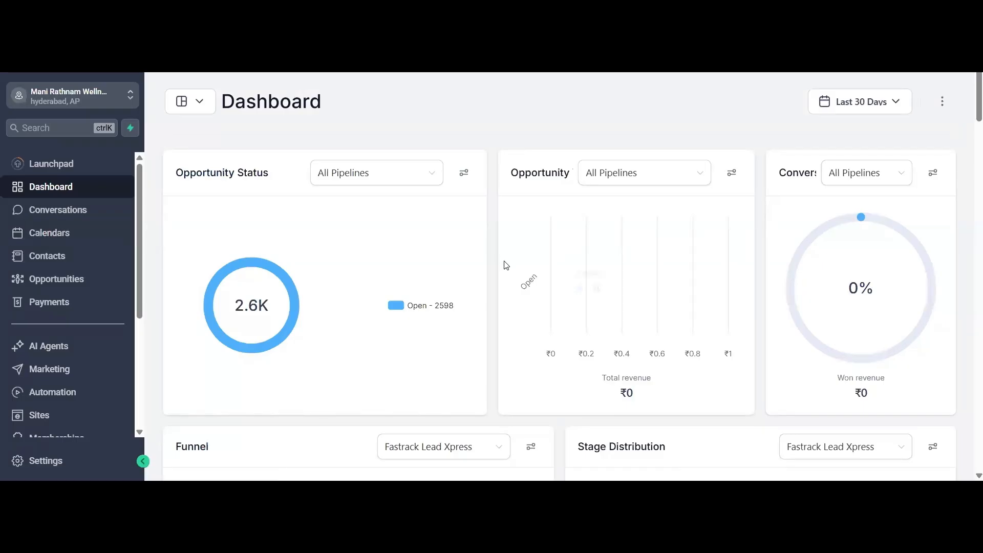
mouse_move(237, 310)
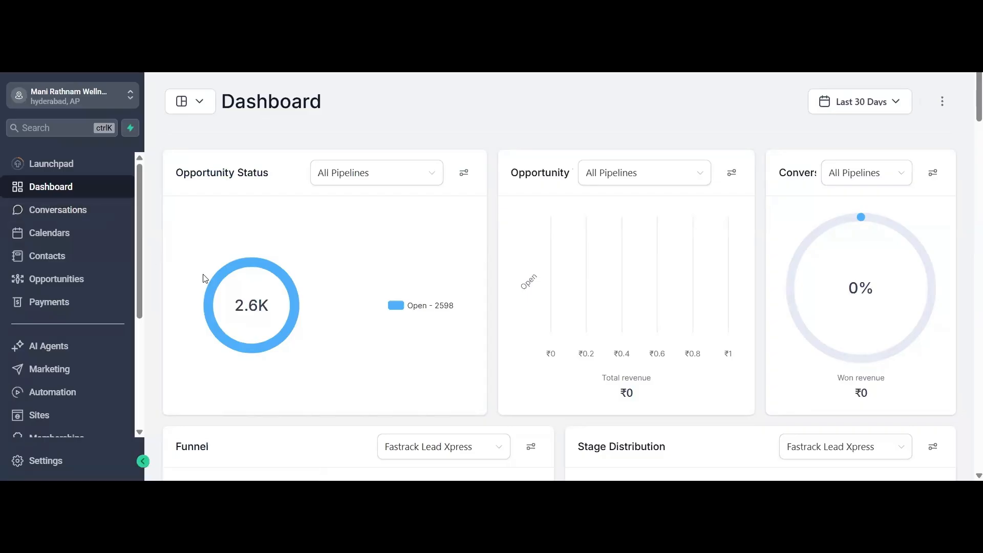
- Open Conversations, look at its Manual Actions page, and return to the conversation list
click(72, 213)
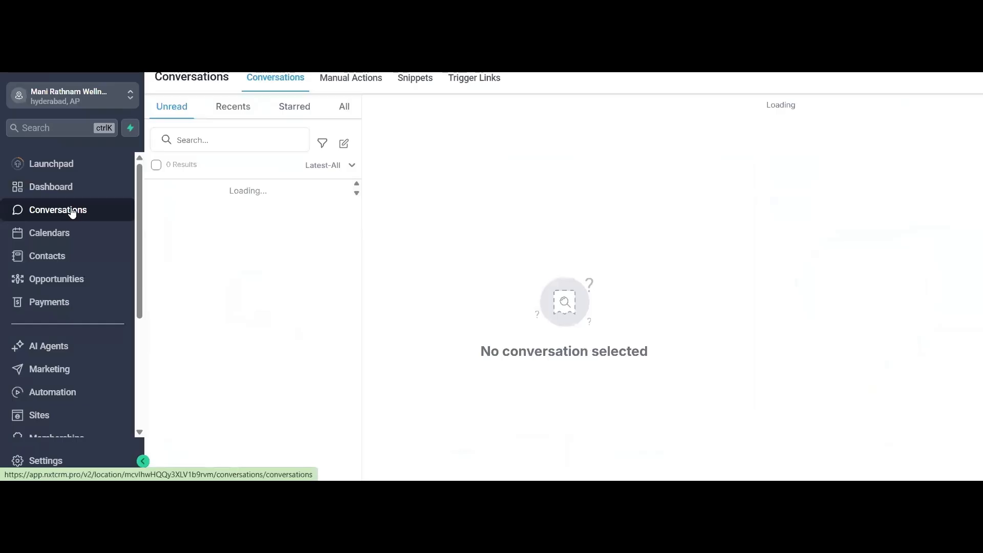
click(343, 83)
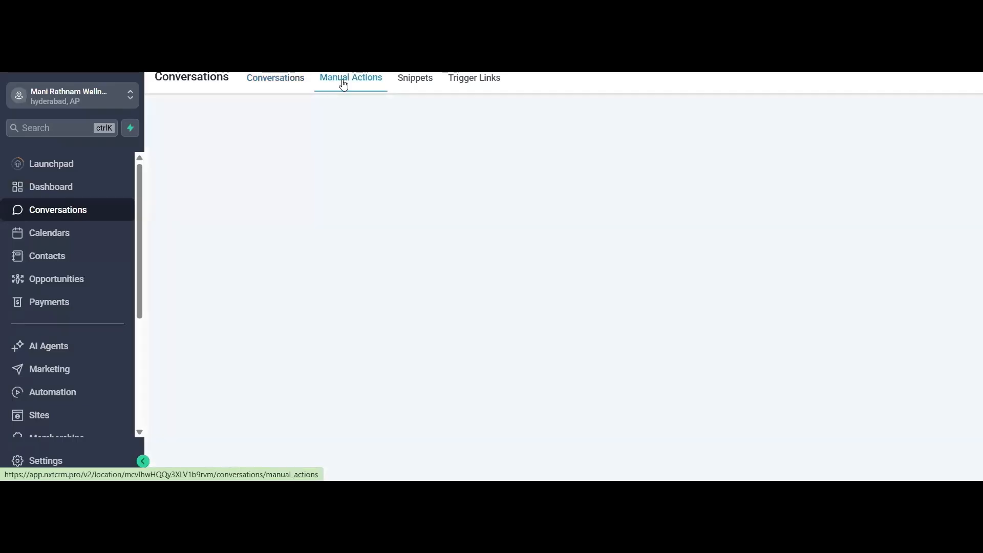
click(275, 82)
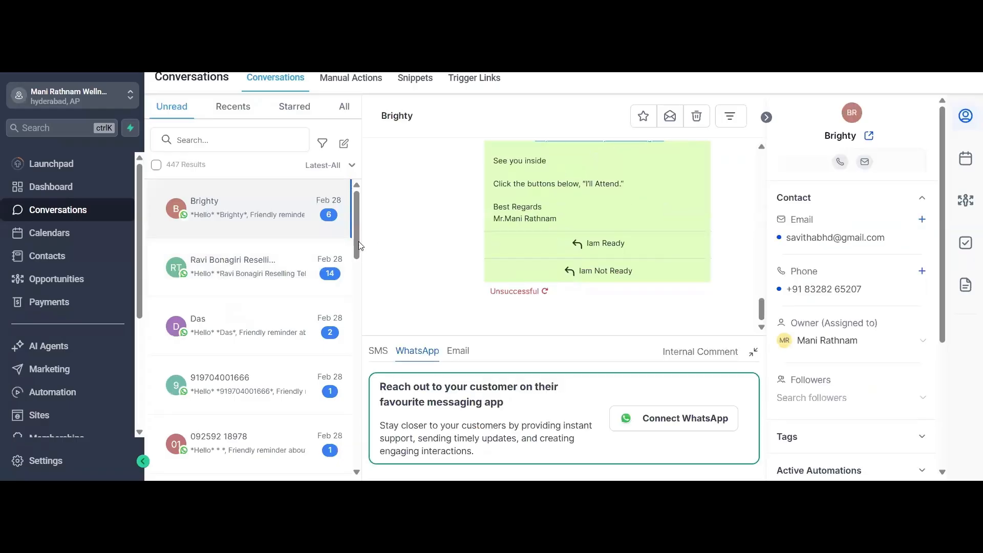
- Look through the unread conversations and read the WhatsApp message history of the open contact
scroll(355, 265, down, 2)
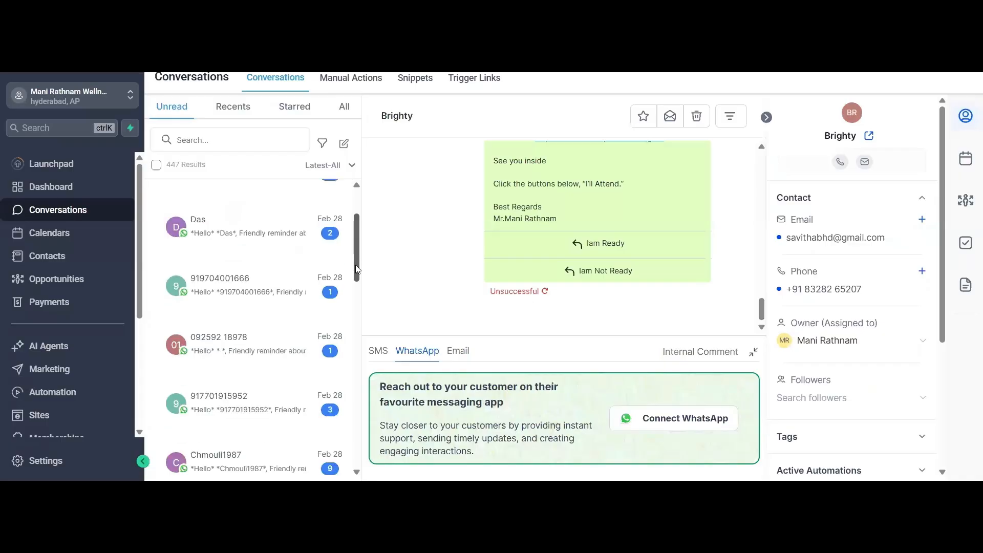
scroll(355, 265, down, 1)
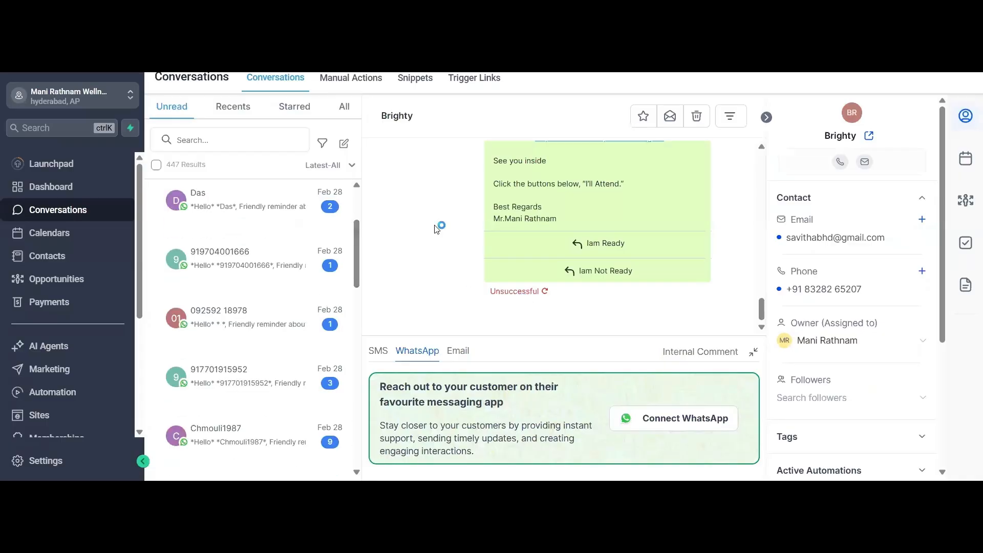
scroll(438, 220, up, 4)
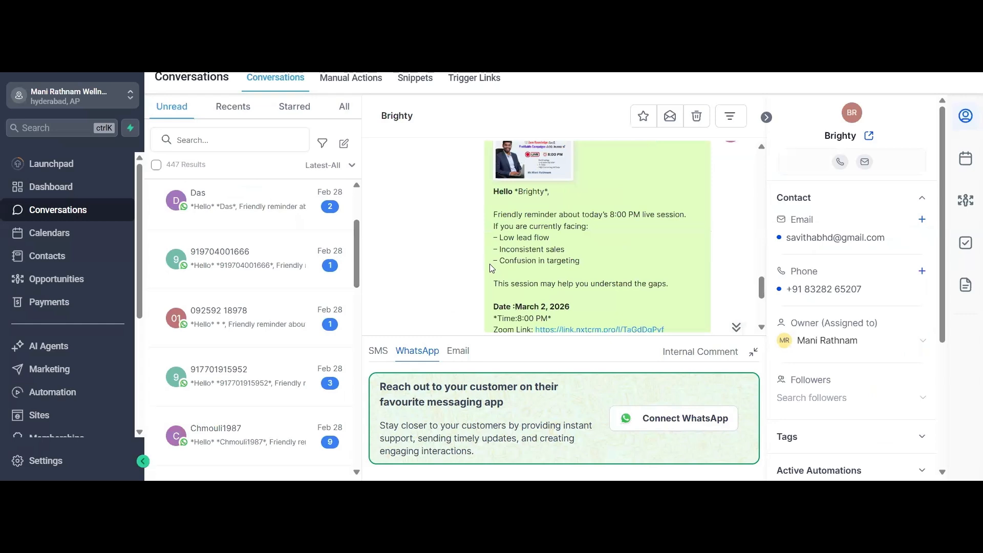
scroll(492, 267, up, 5)
scroll(491, 267, down, 8)
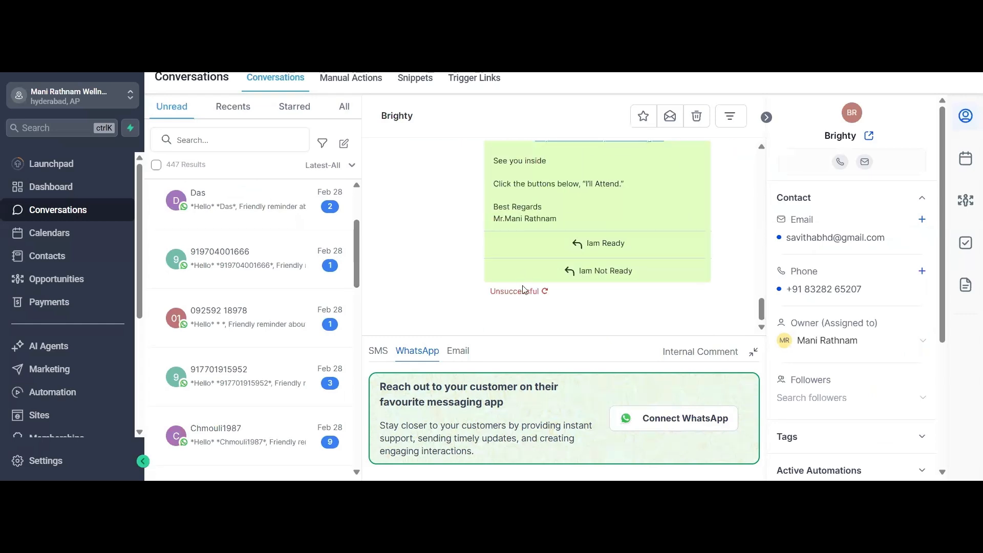
scroll(525, 292, up, 5)
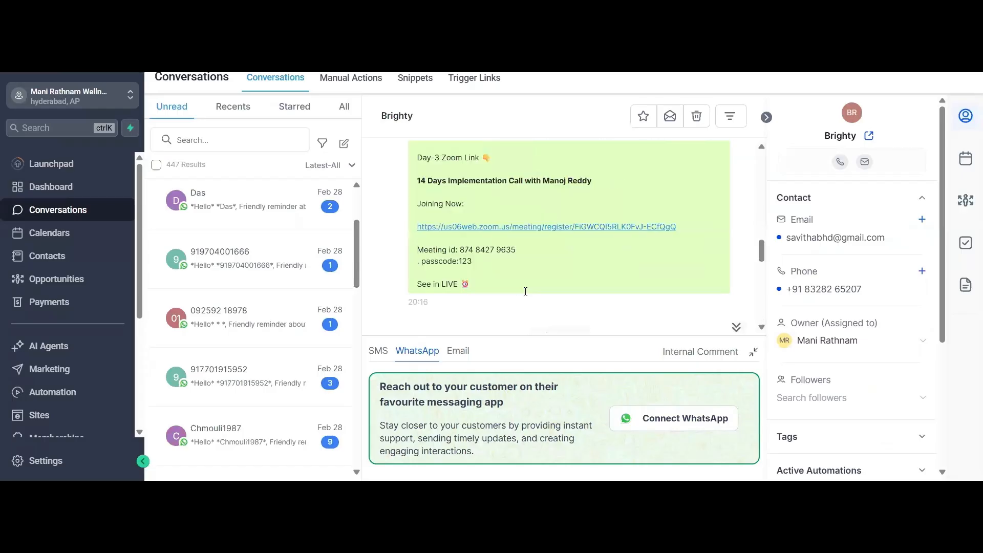
scroll(525, 292, up, 3)
scroll(527, 296, up, 2)
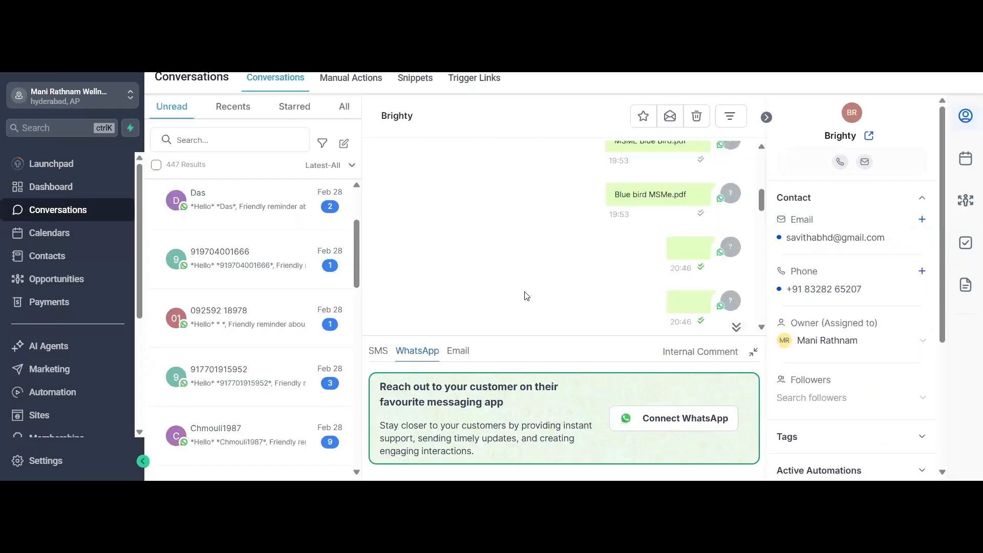
scroll(526, 294, down, 1)
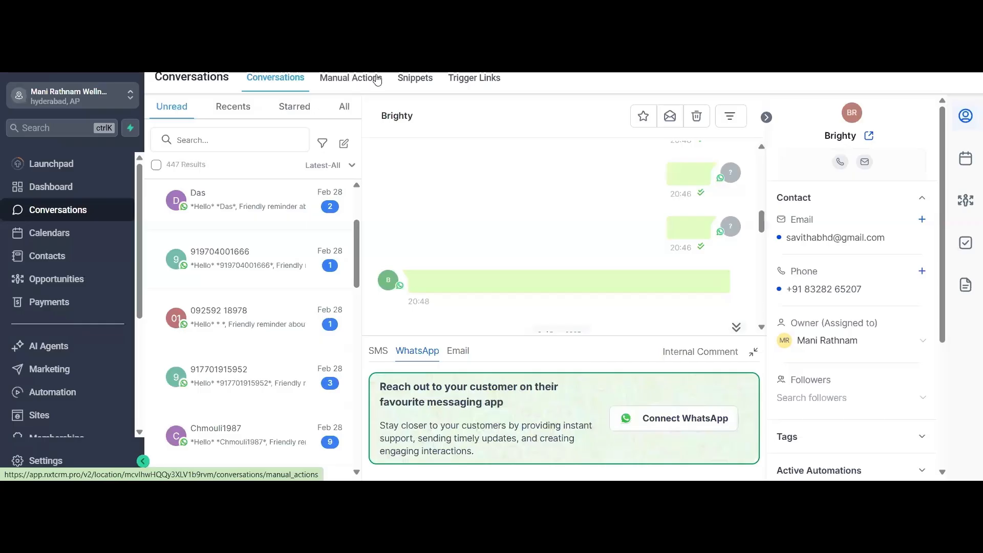
- Open the message snippets and look through the list of day-by-day follow-up texts
click(422, 82)
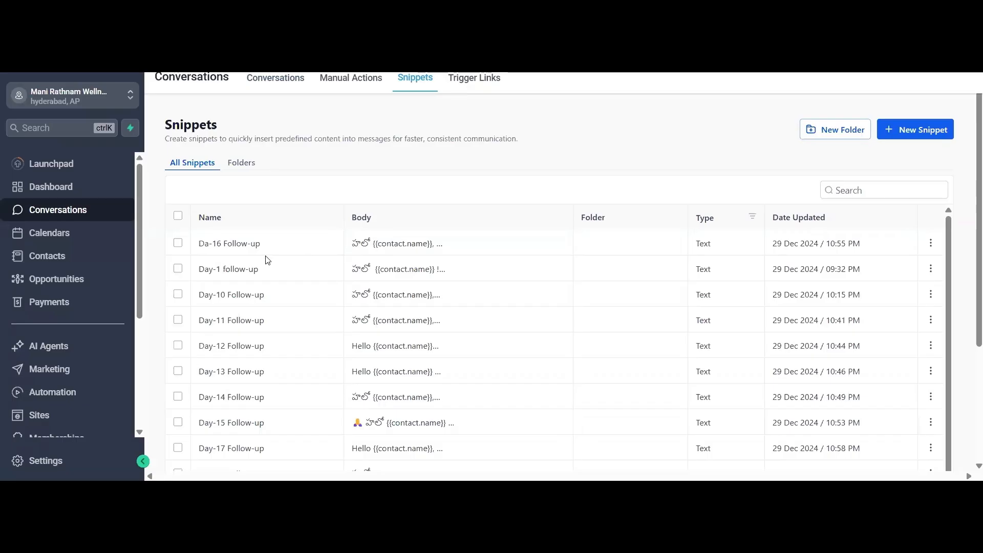
scroll(276, 263, down, 3)
scroll(302, 284, down, 5)
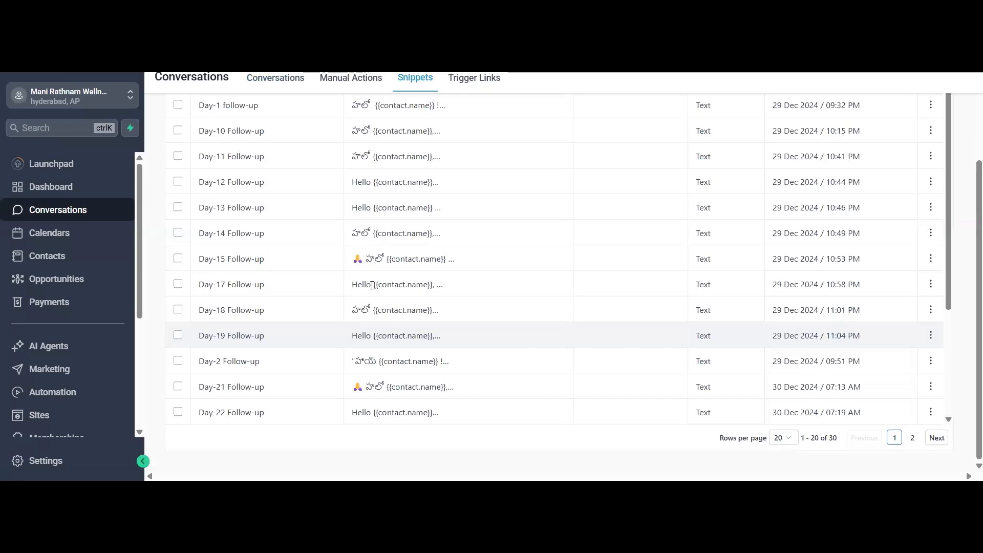
scroll(383, 281, up, 4)
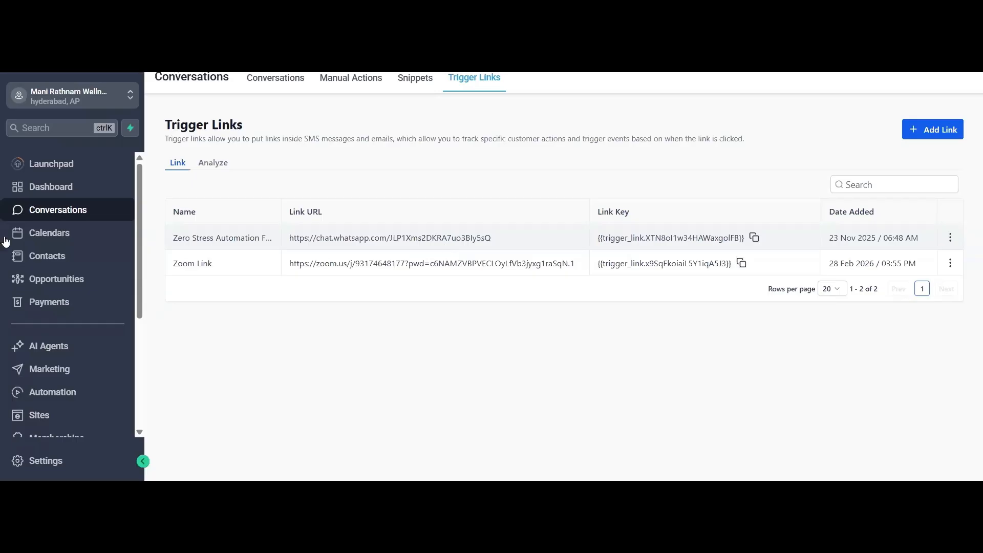
- Open Calendars, check the upcoming appointments list, and return to the weekly calendar view
click(57, 244)
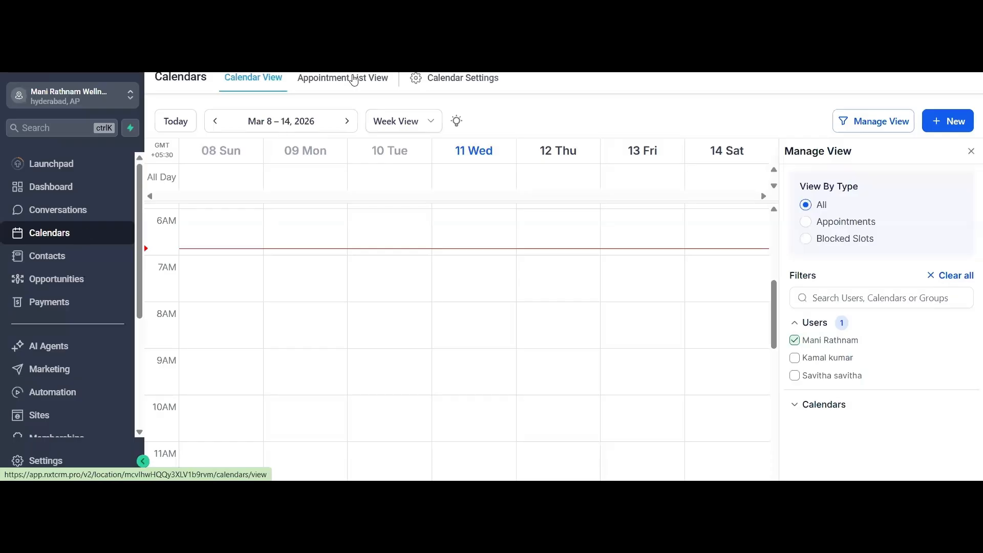
click(354, 80)
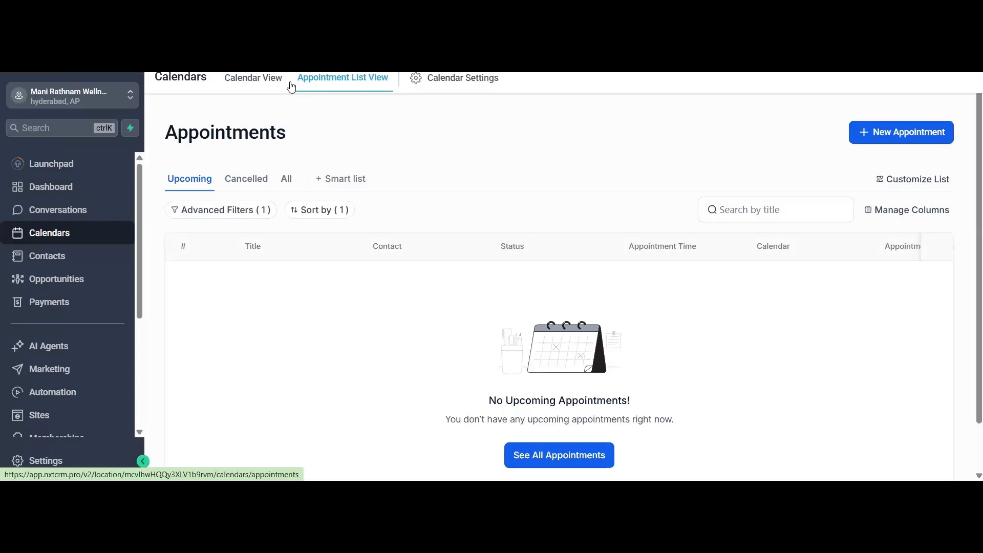
click(263, 83)
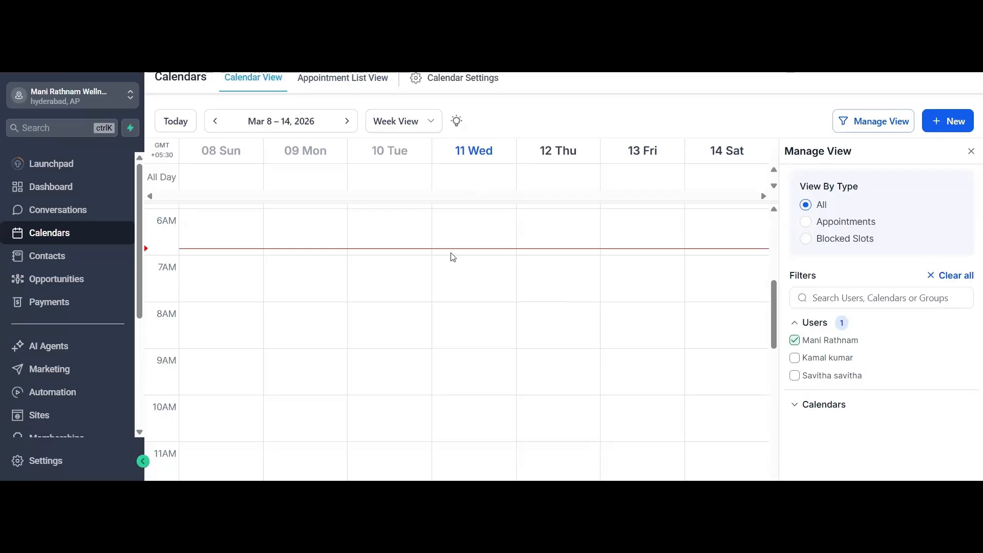
- Start a new appointment for Mar 11, 2026, 7:30 AM to 8:00 AM, and view the calendars it can be assigned to
click(482, 235)
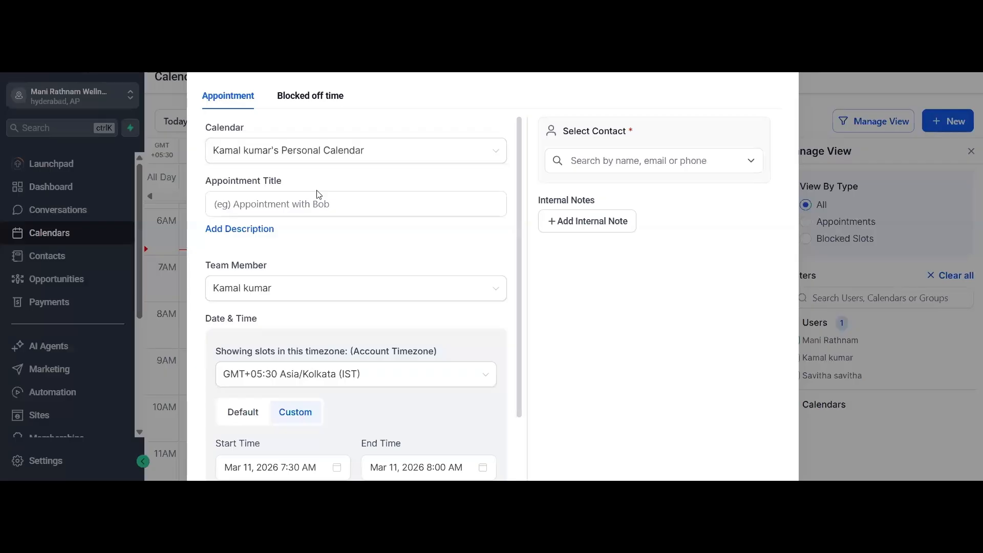
click(387, 158)
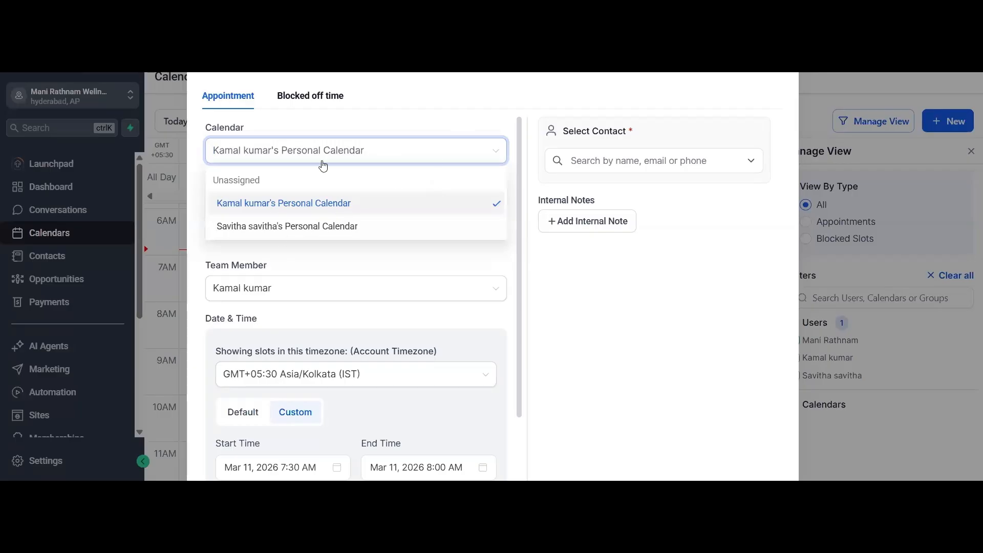
click(276, 170)
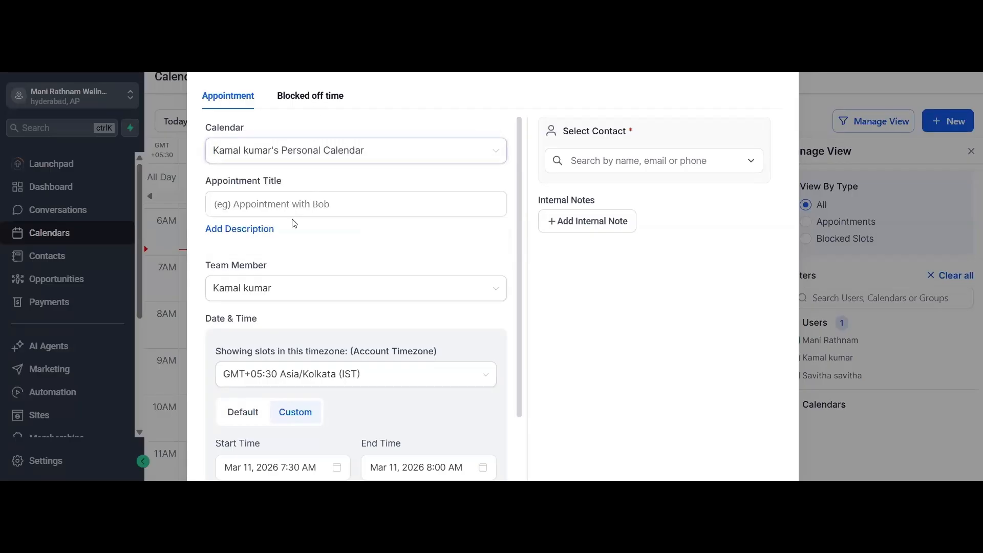
- Review the new appointment's team member, time zone, start and end times, and meeting location options, and close the form without booking
click(293, 298)
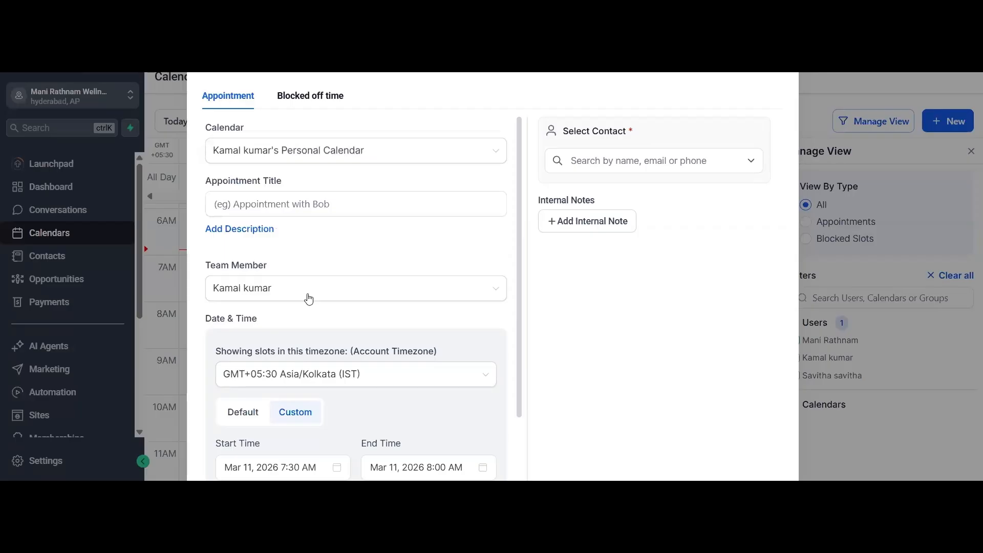
scroll(299, 331, down, 1)
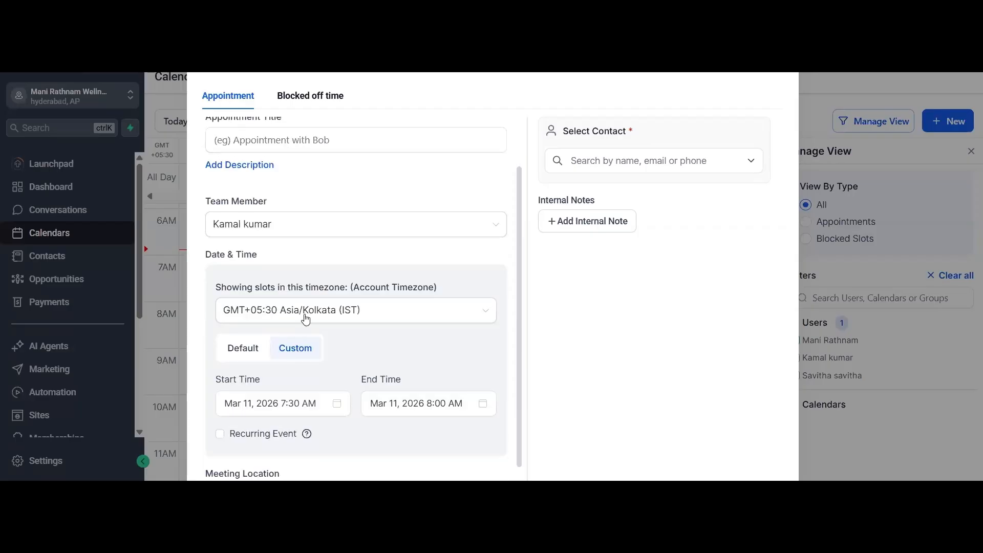
scroll(298, 313, down, 1)
scroll(276, 305, down, 1)
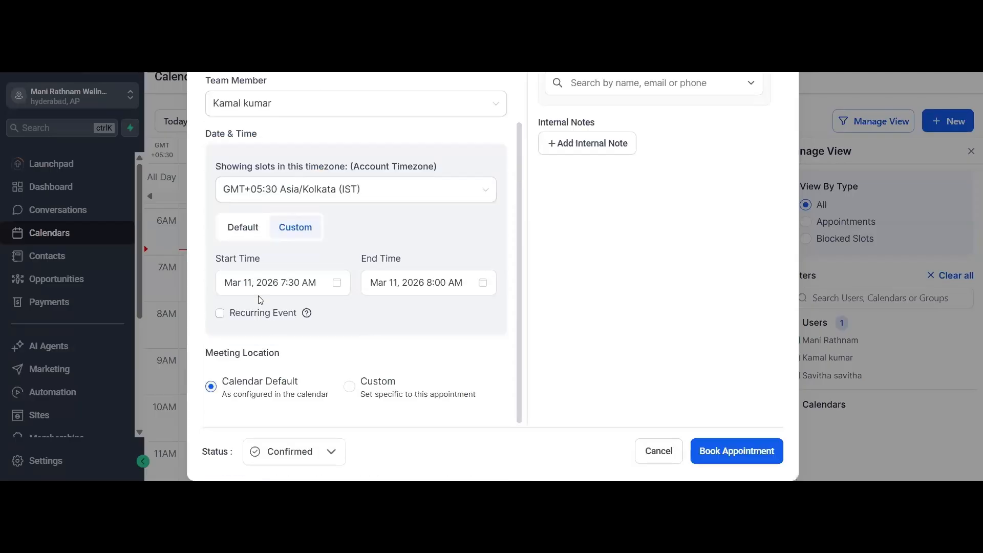
scroll(285, 343, up, 2)
scroll(226, 294, down, 2)
scroll(712, 305, up, 2)
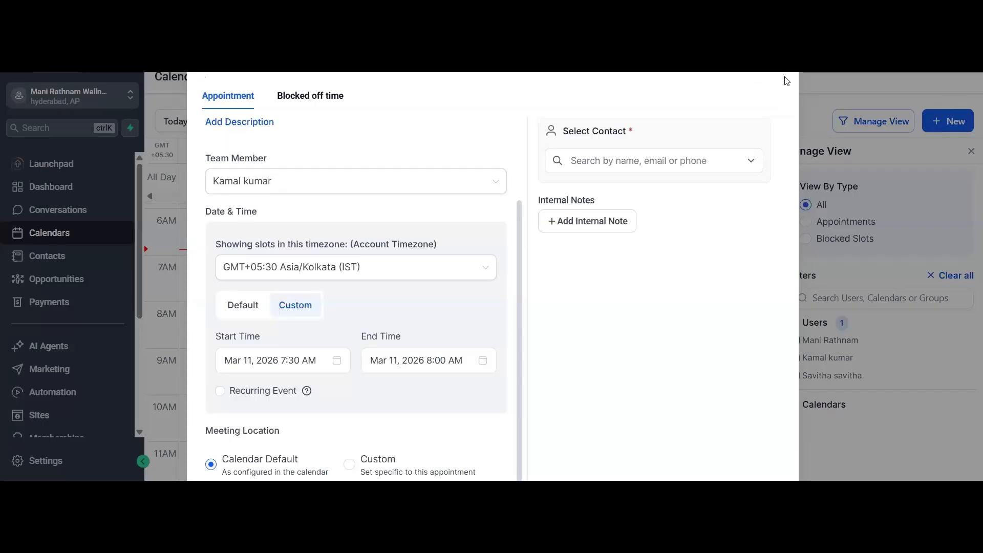
key(Escape)
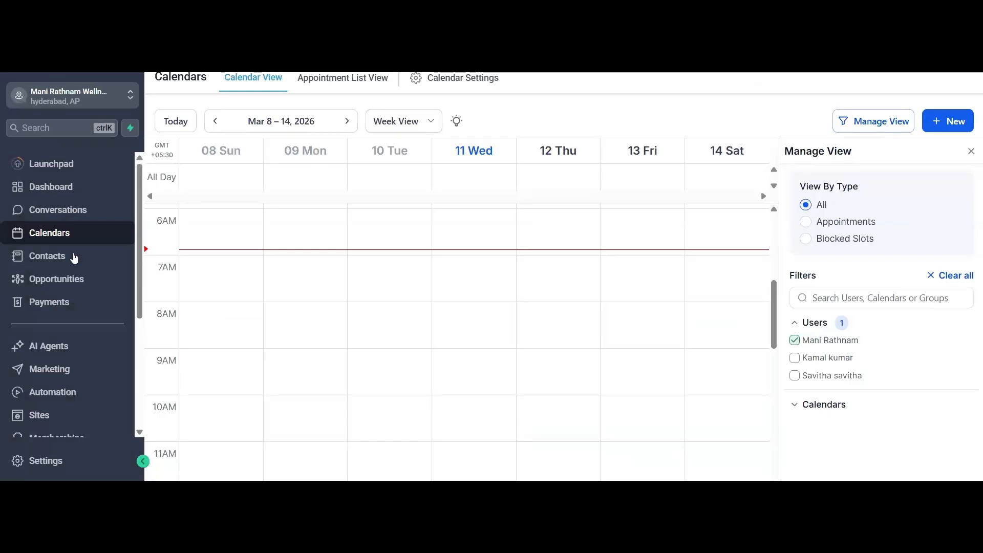
- Open Contacts, look through the contact list and the bulk actions history, and return to the smart lists
click(71, 257)
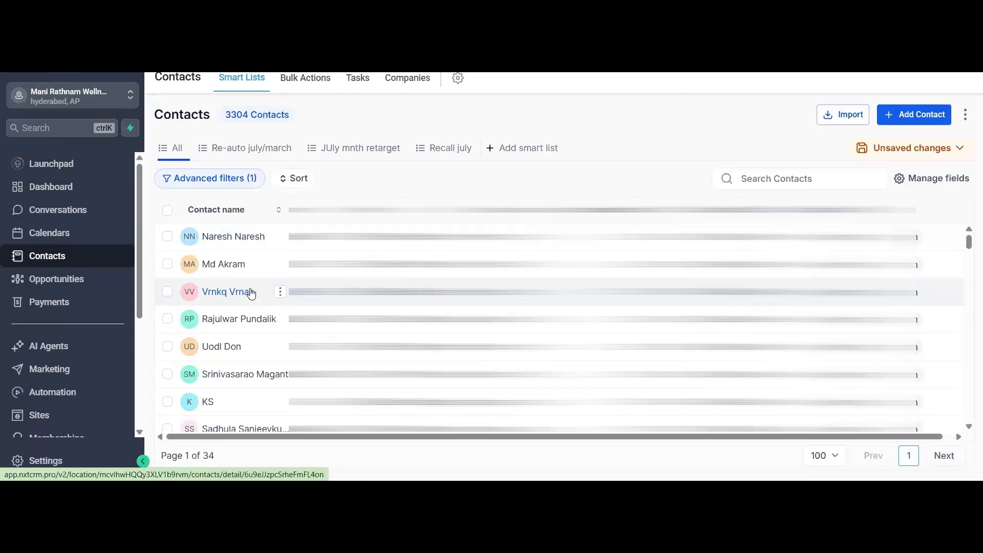
scroll(217, 284, down, 5)
click(60, 256)
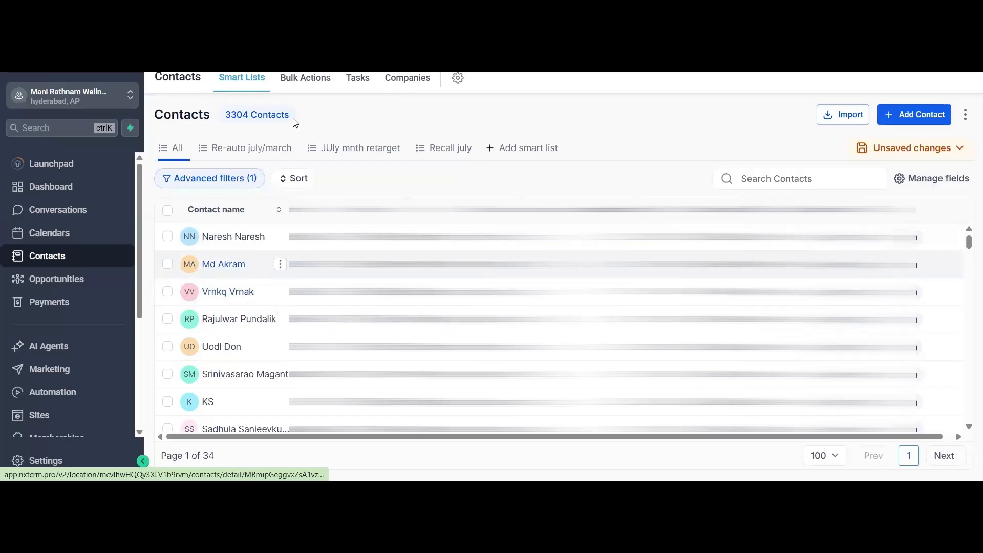
click(306, 79)
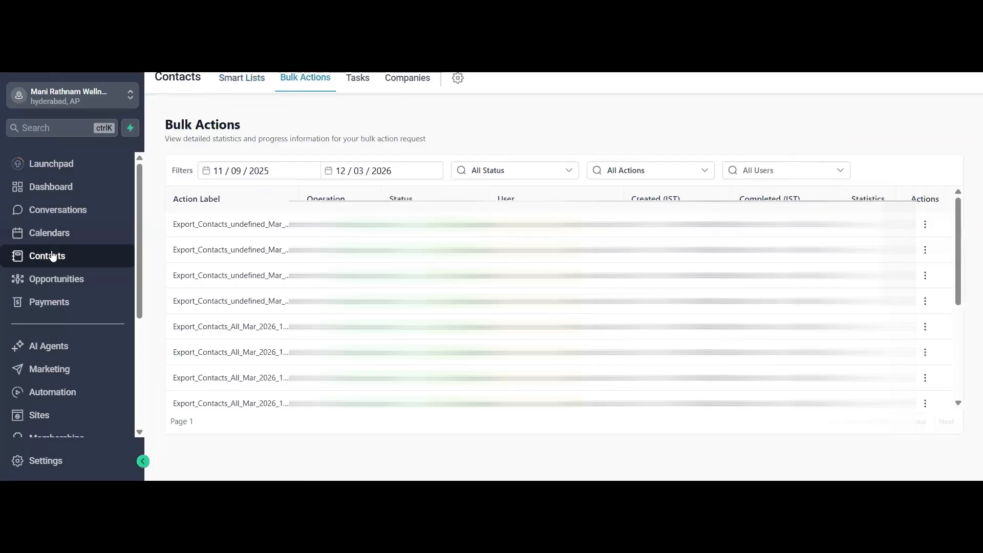
click(242, 87)
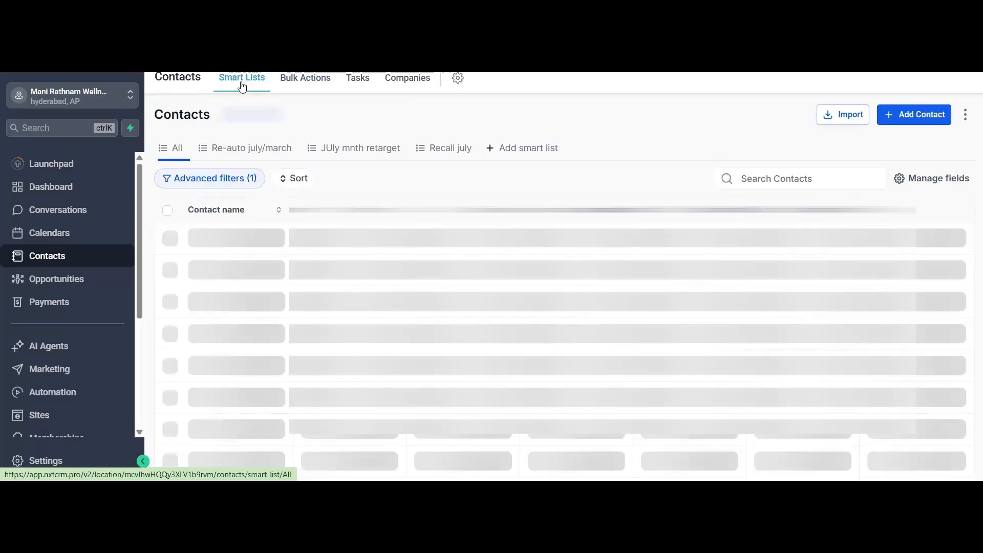
- Search the contacts by a phone number, and clear the search text
click(797, 183)
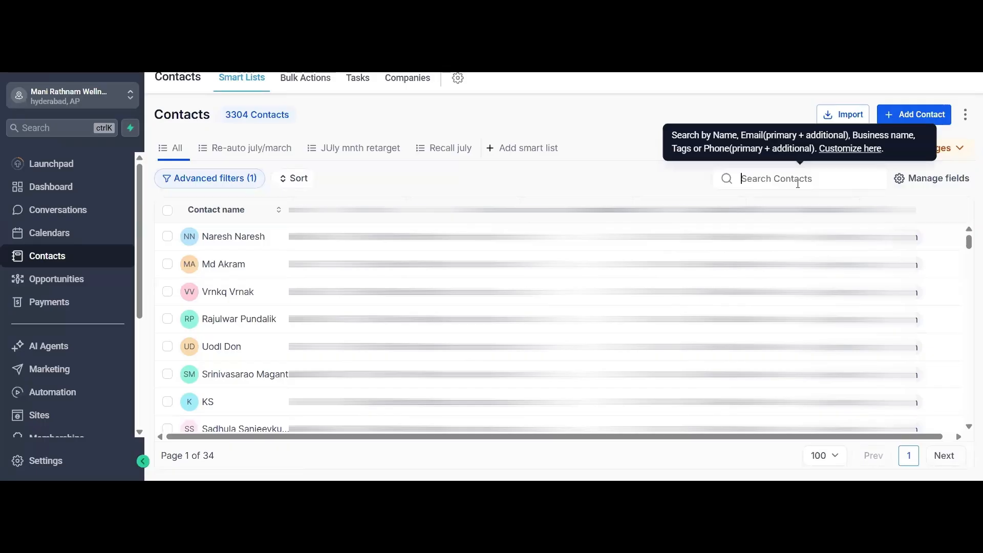
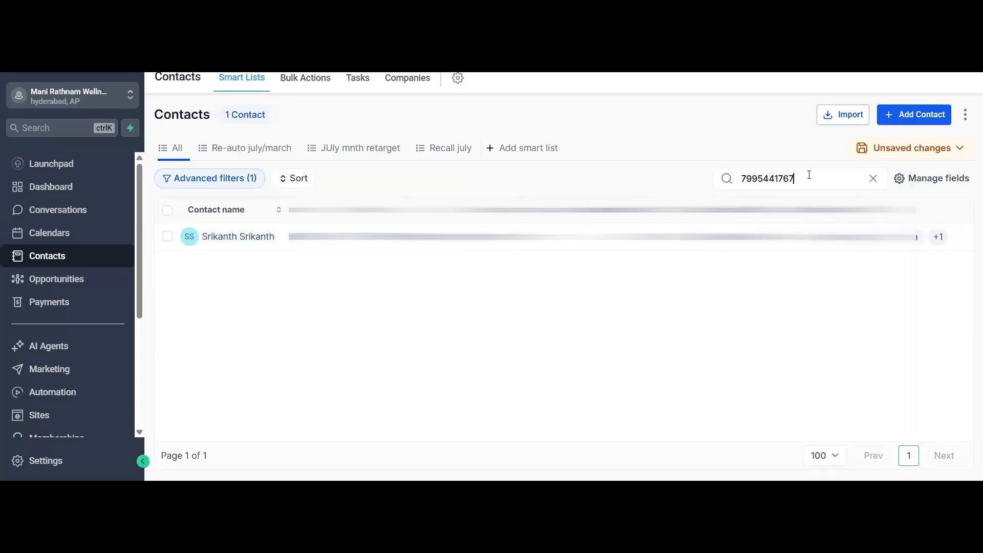
key(ctrl+a)
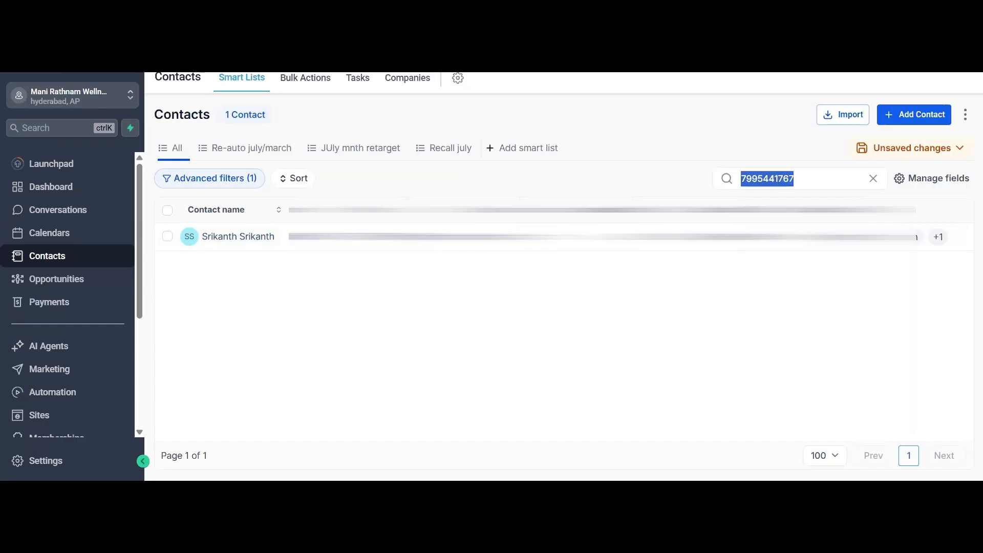
key(BackSpace)
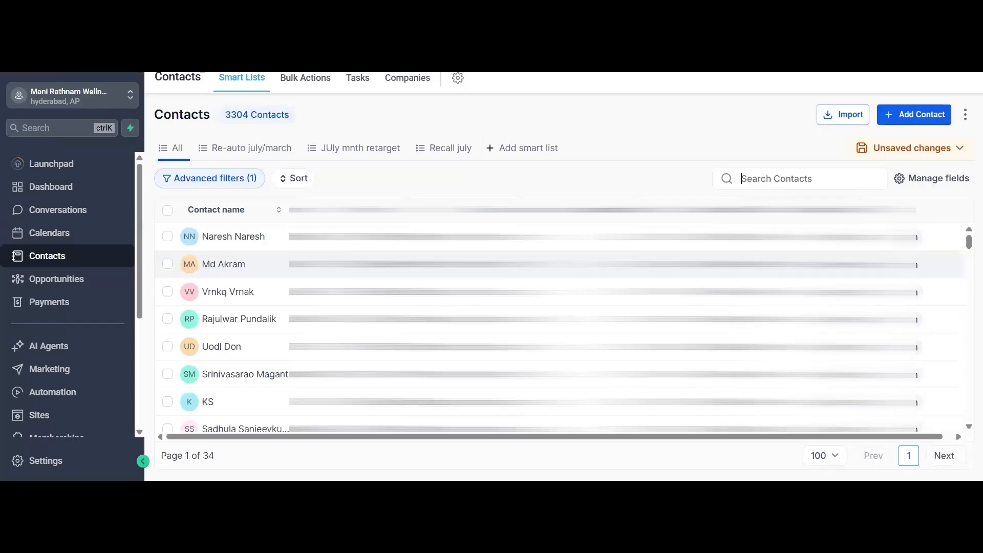
- Search the contacts by a first name, look through the matching entries, and clear the search
text(naresh)
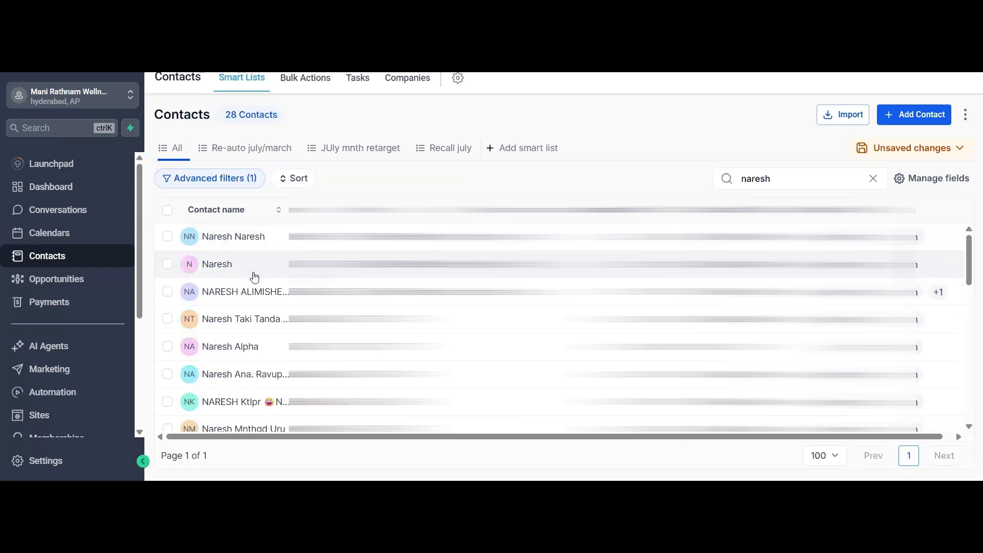
scroll(266, 310, down, 5)
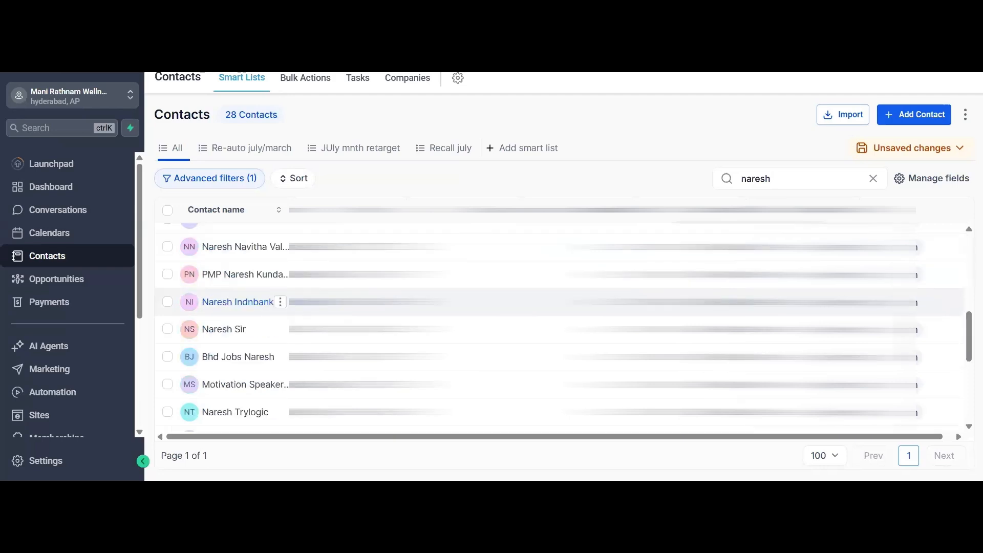
scroll(268, 315, up, 5)
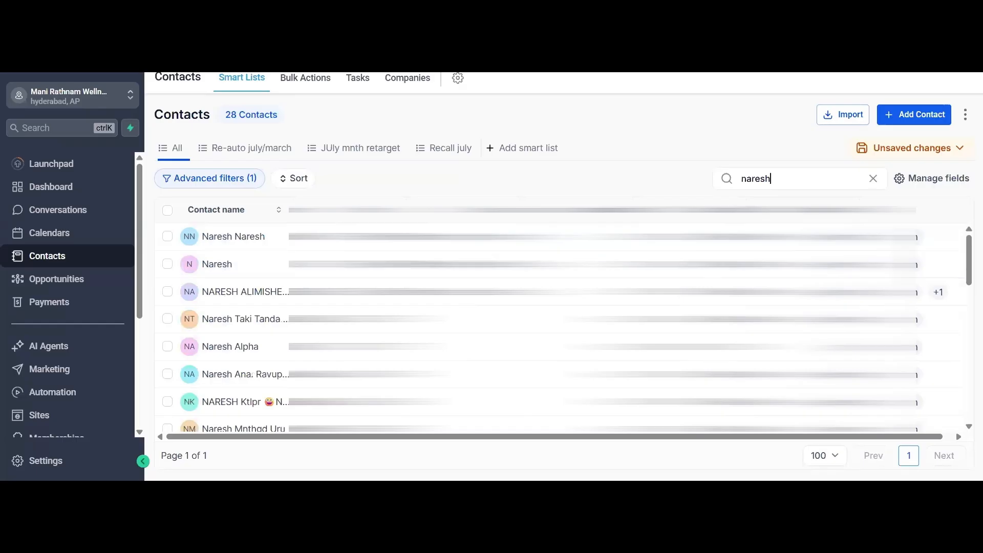
click(872, 178)
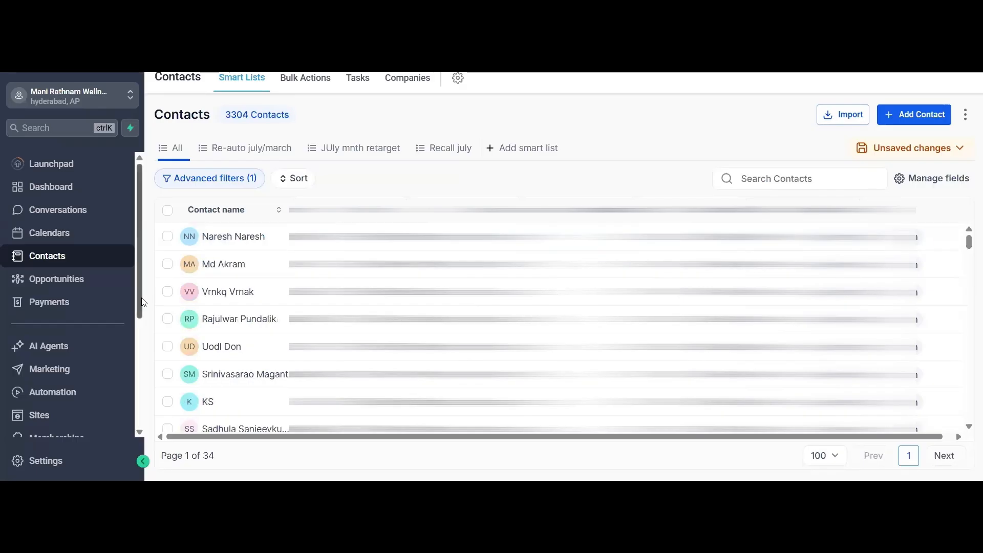
- Open Opportunities and switch the board to the July Month 2025 pipeline
click(79, 288)
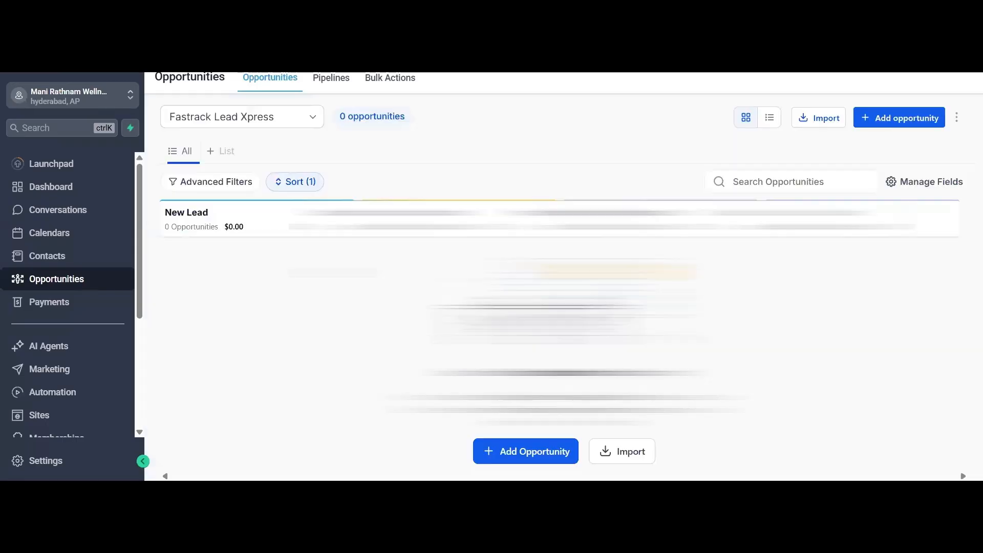
click(272, 115)
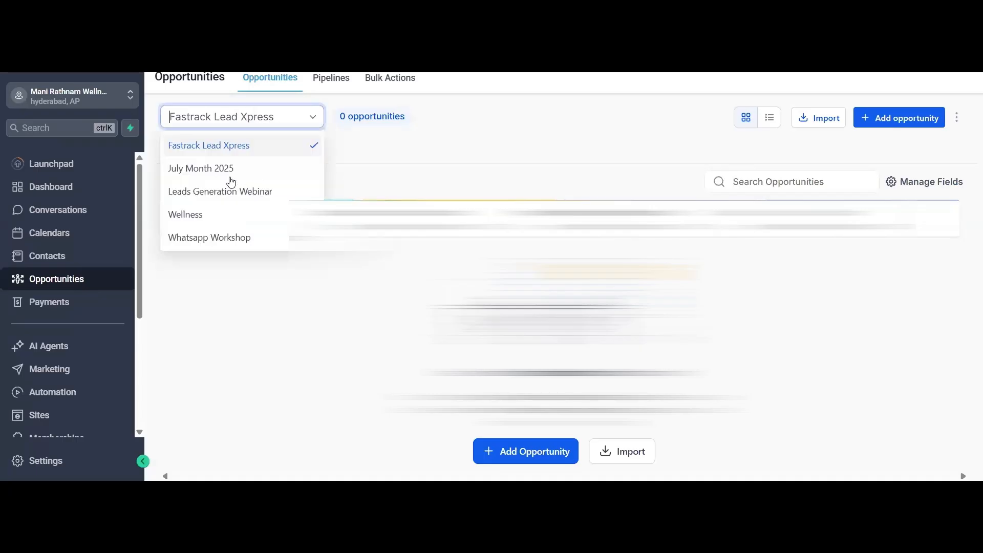
click(230, 174)
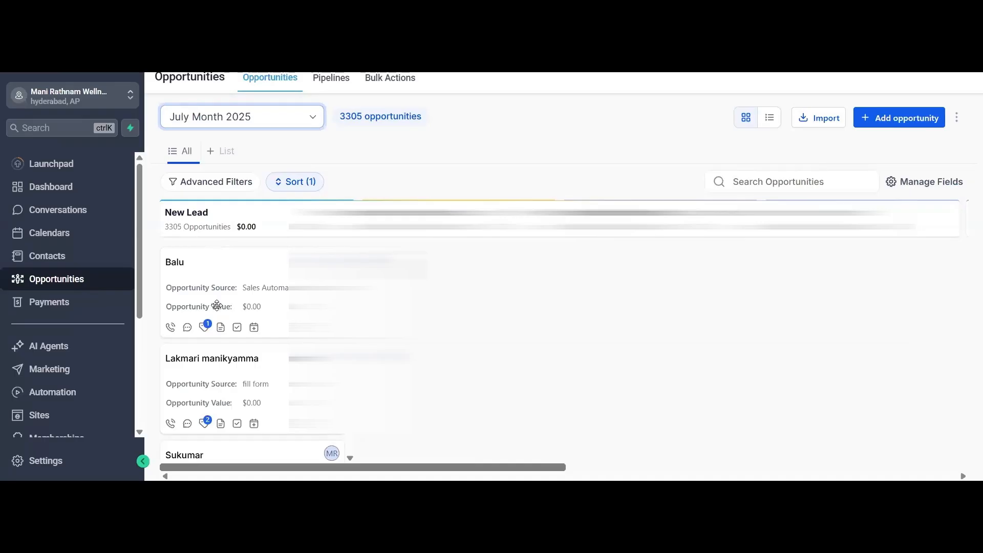
- Move the first New Lead opportunity through the Follow Up, Not Interested and Close stages, and put it back in Not Interested
drag(219, 292, 818, 279)
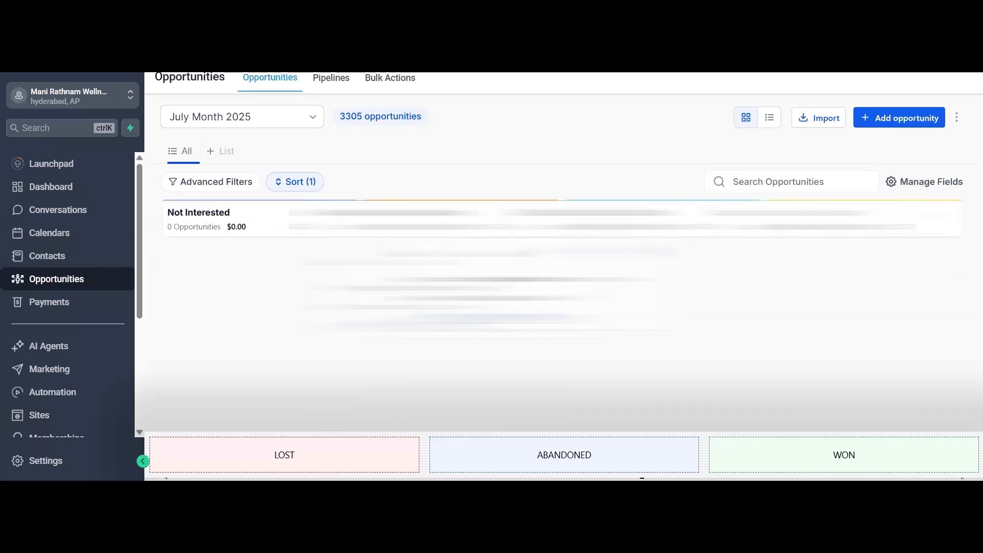
drag(401, 293, 261, 284)
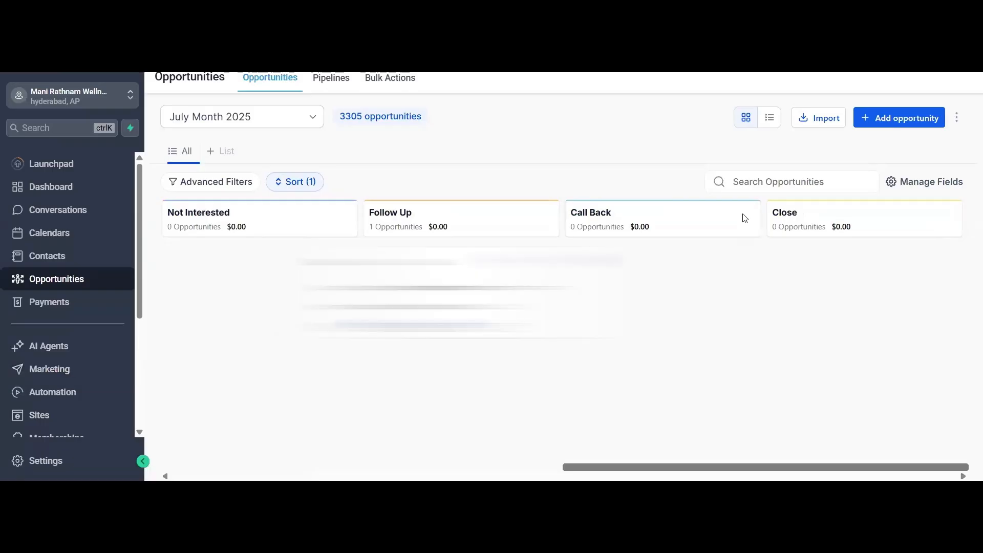
drag(460, 286, 210, 266)
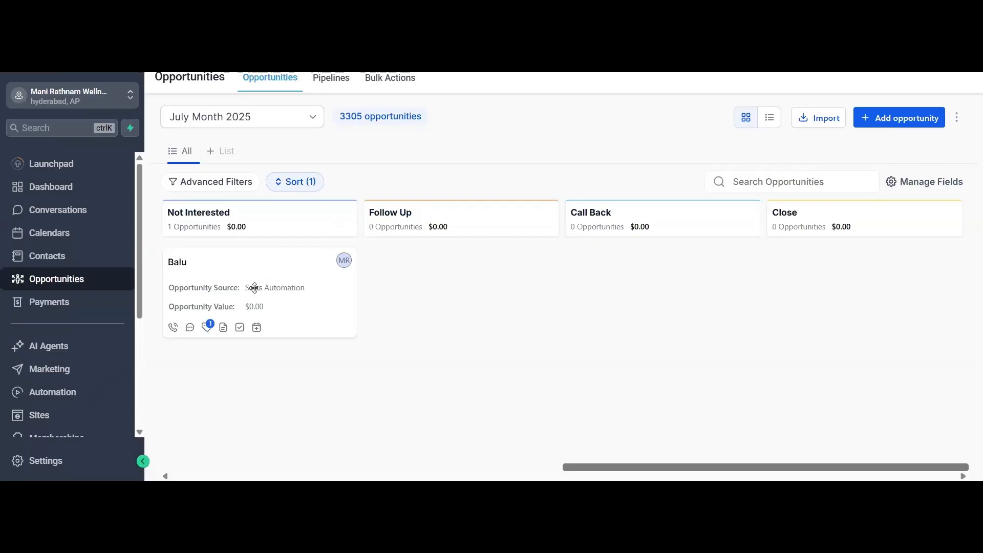
drag(350, 288, 813, 274)
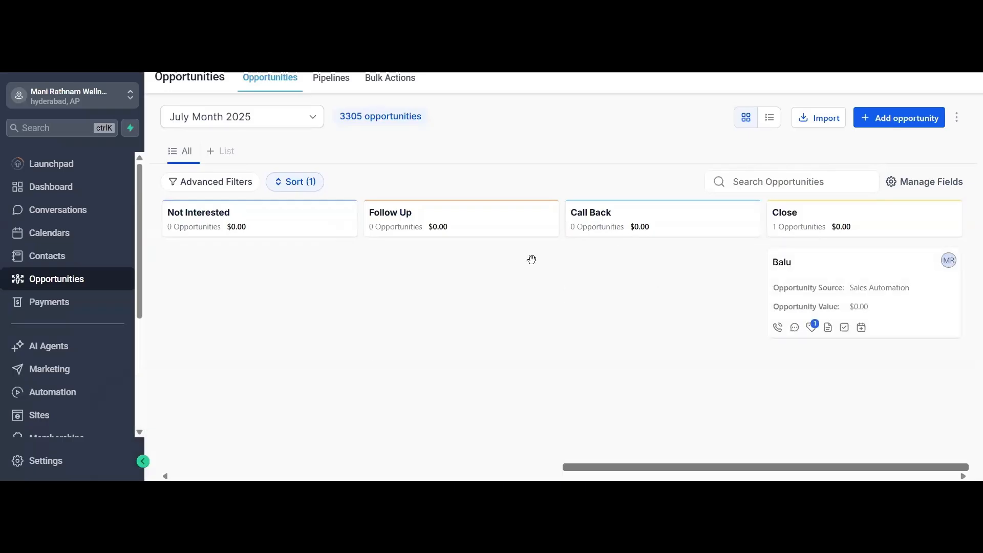
drag(865, 282, 237, 332)
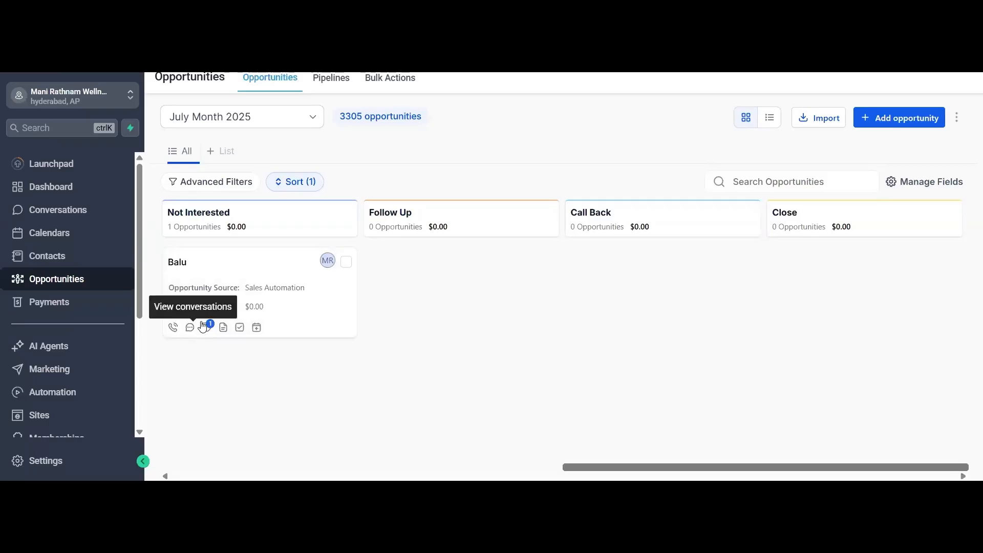
- View the contact record and activity behind the Not Interested opportunity, and return to the opportunities board
click(205, 327)
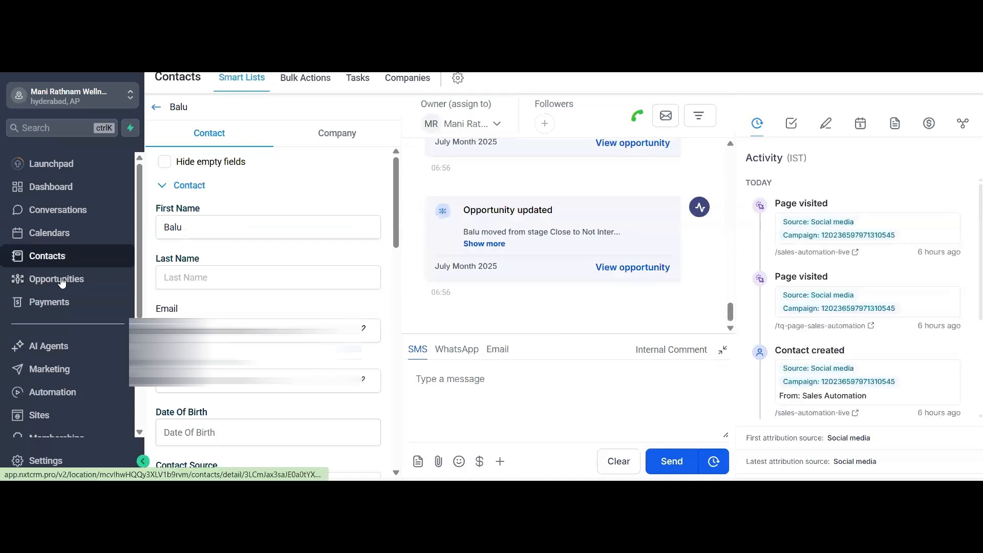
click(62, 282)
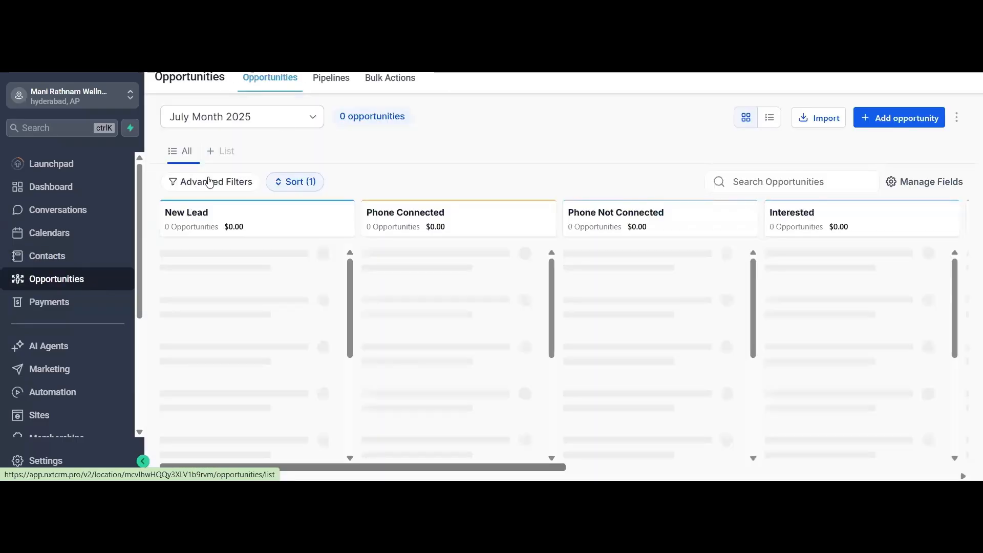
- Start a new pipeline and add a fifth stage named Interested
click(328, 79)
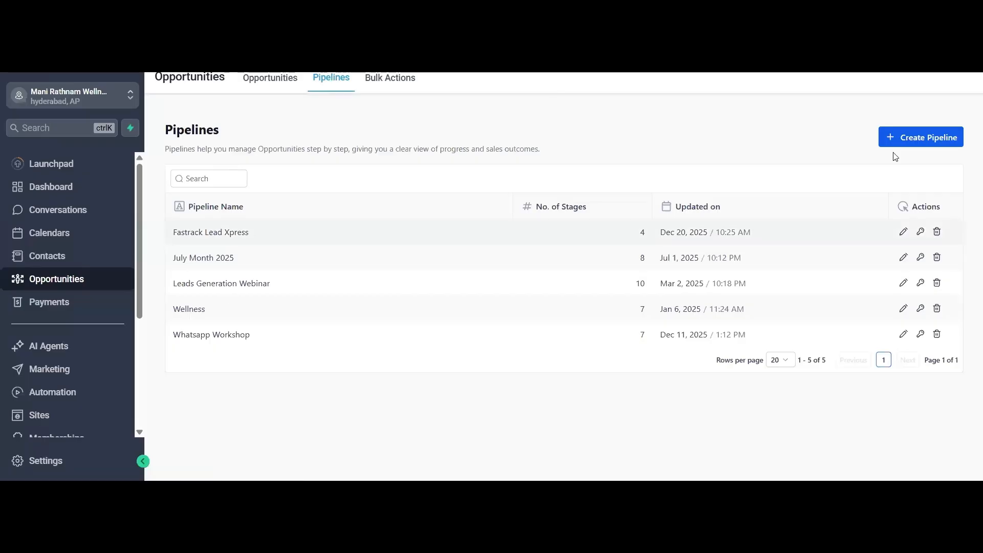
click(936, 139)
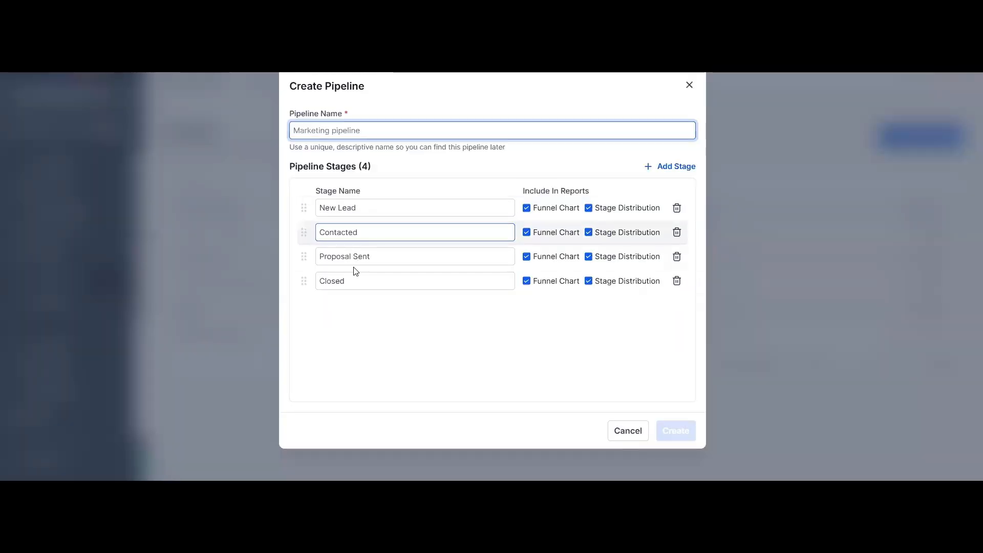
click(677, 168)
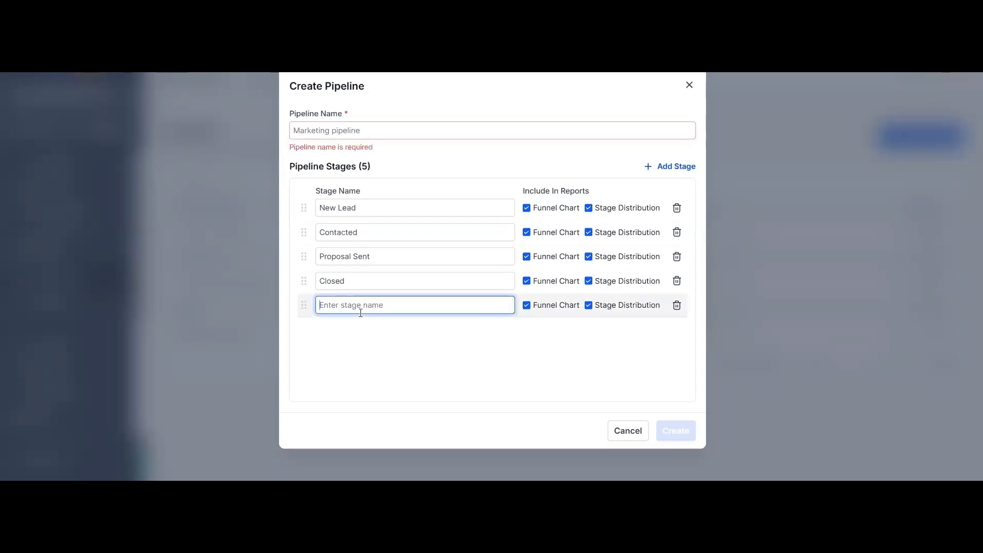
text(Interested)
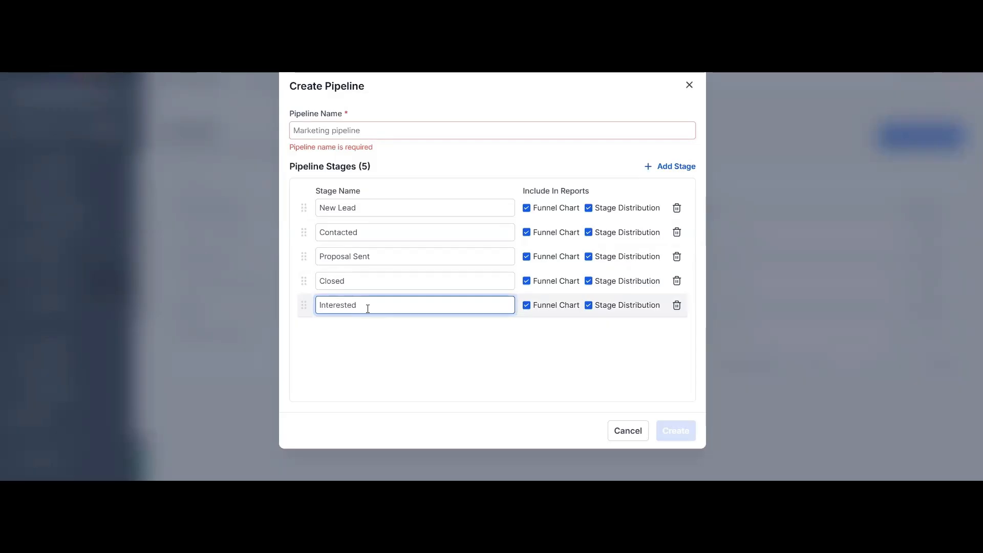
- Add a sixth stage named Not Interested, reusing the copied name of the Interested stage
double_click(368, 309)
key(ctrl+c)
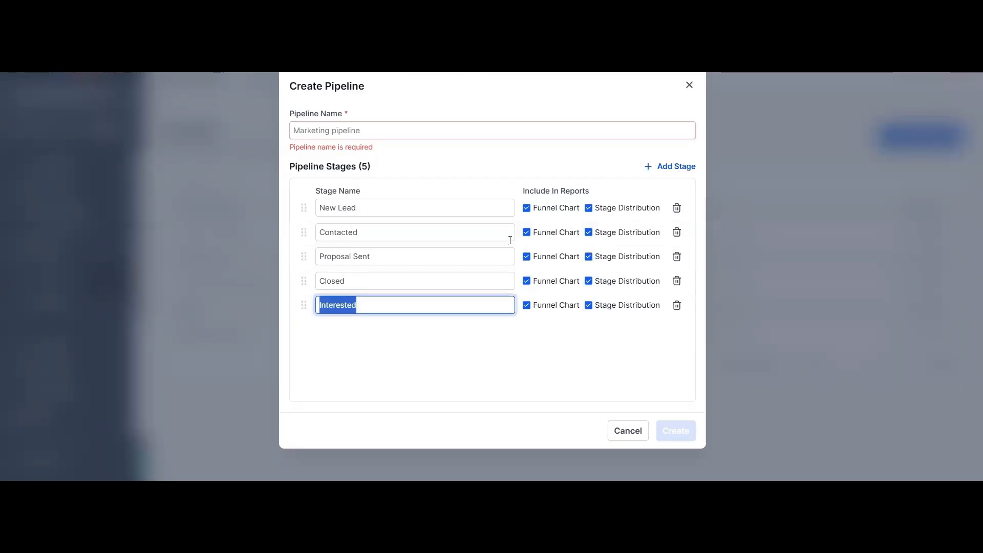
key(Return)
key(ctrl+v)
text(Not)
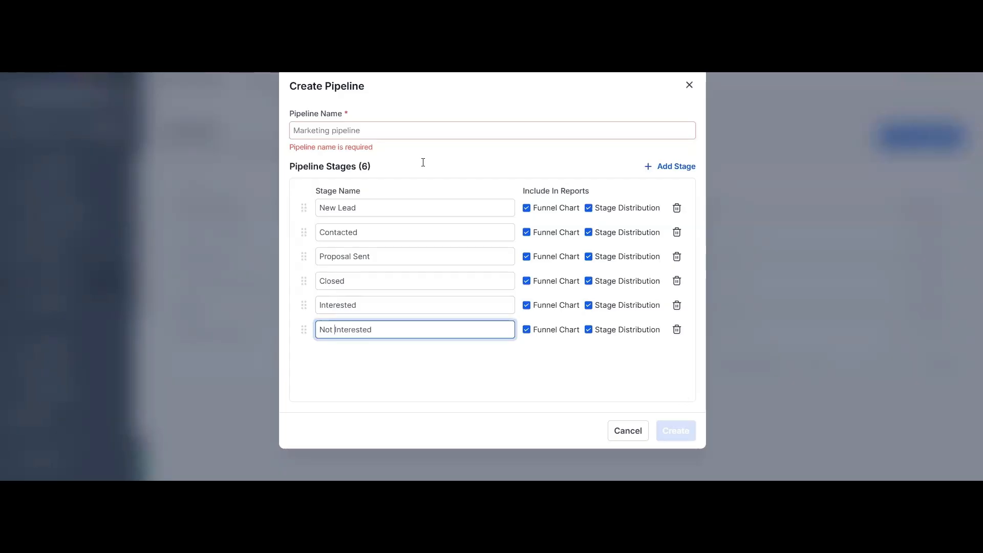
- Name the new pipeline March, and close the pipeline setup by discarding the unsaved changes
click(449, 132)
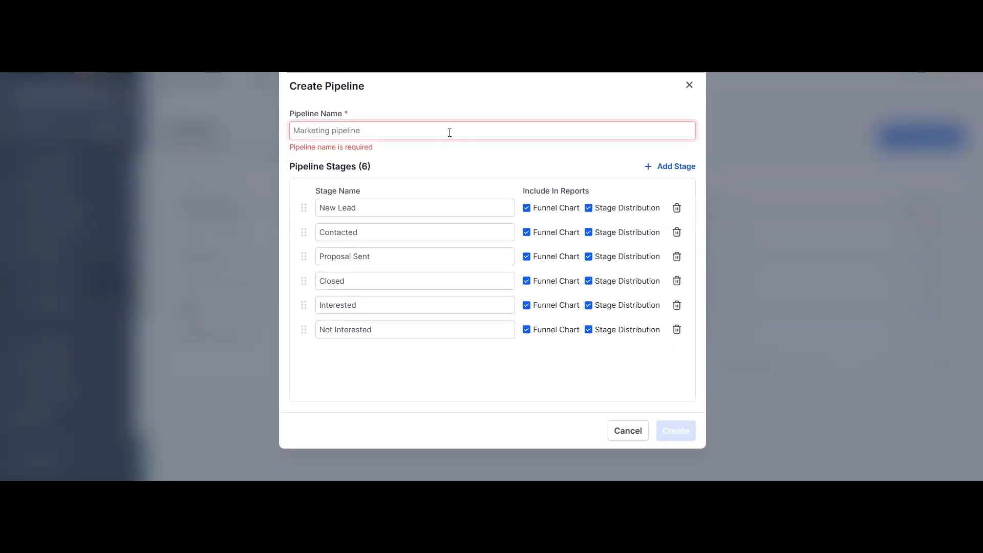
text(Jas)
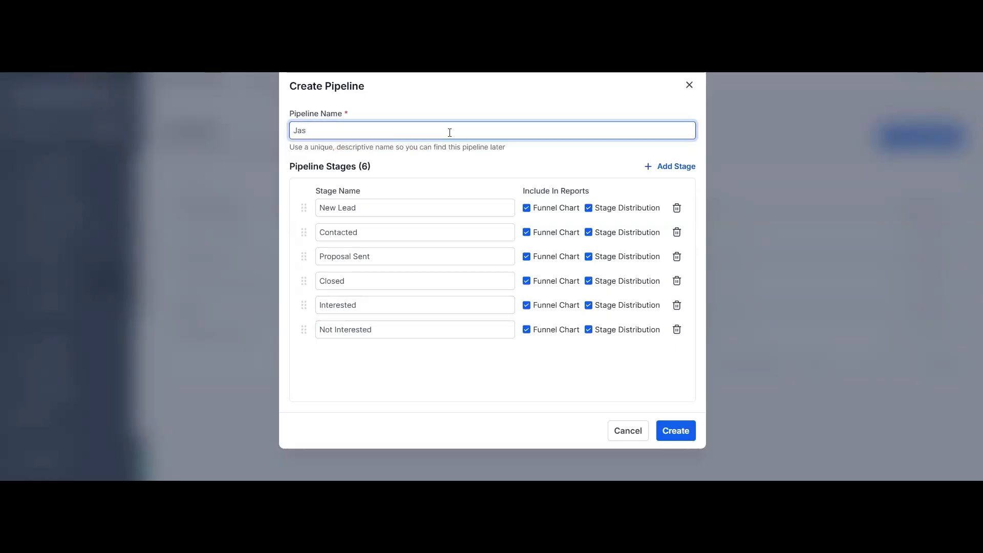
key(BackSpace)
key(BackSpace)
key(BackSpace)
text(March)
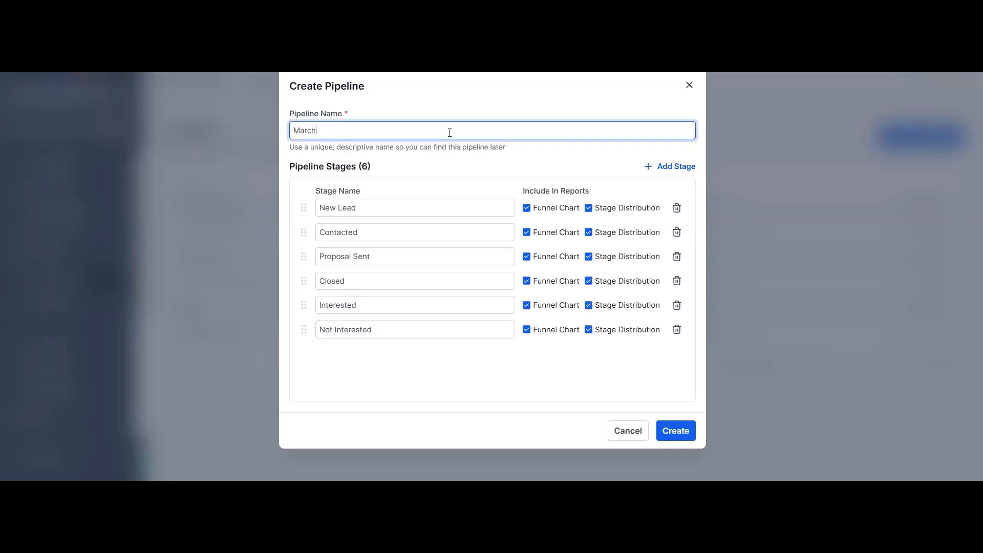
click(688, 86)
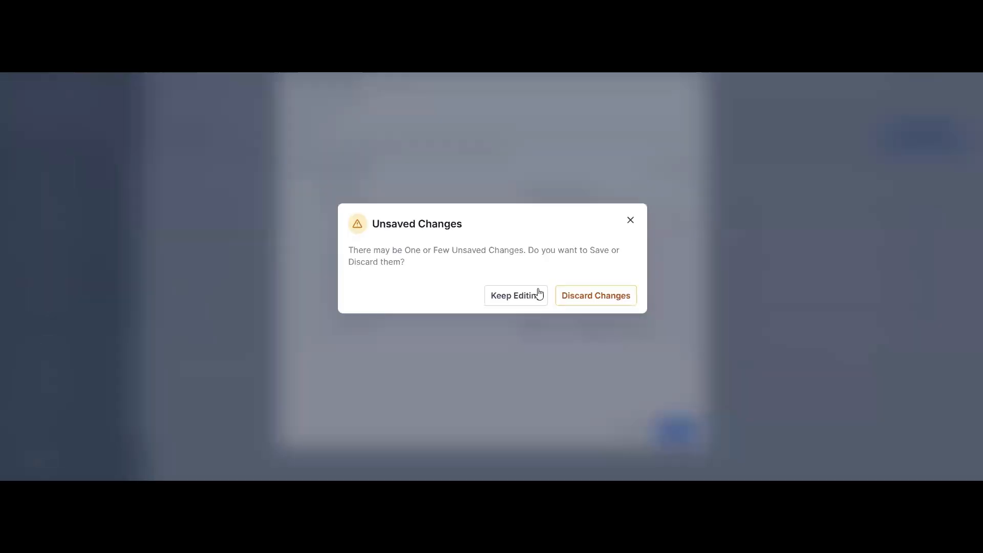
click(607, 297)
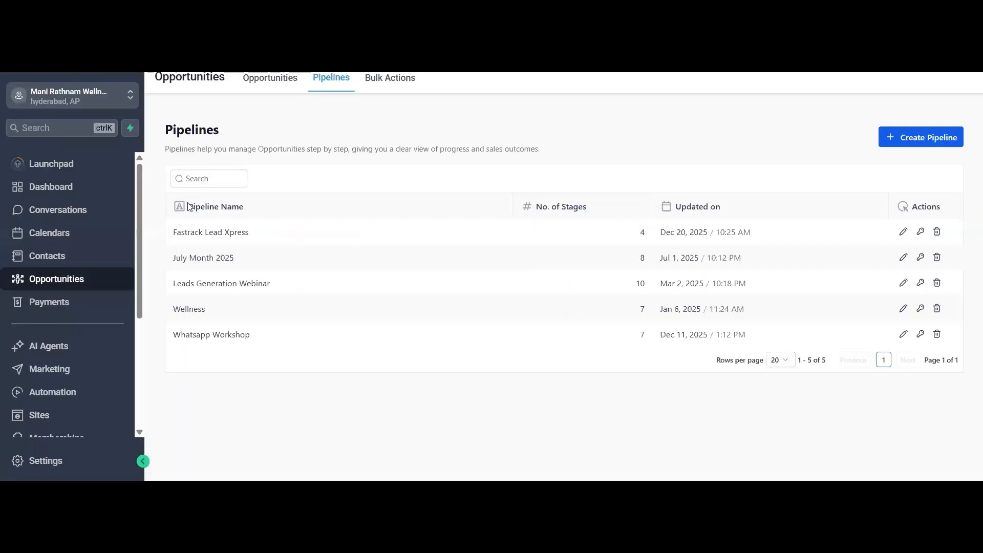
- Look over the Payments area, including the documents and orders options, and examine the available payment provider integrations
click(62, 304)
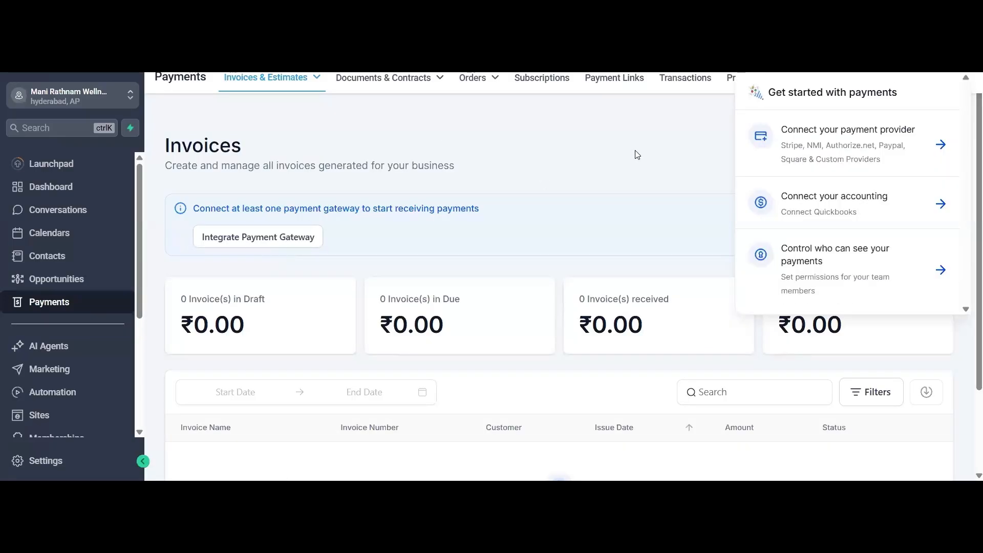
mouse_move(447, 80)
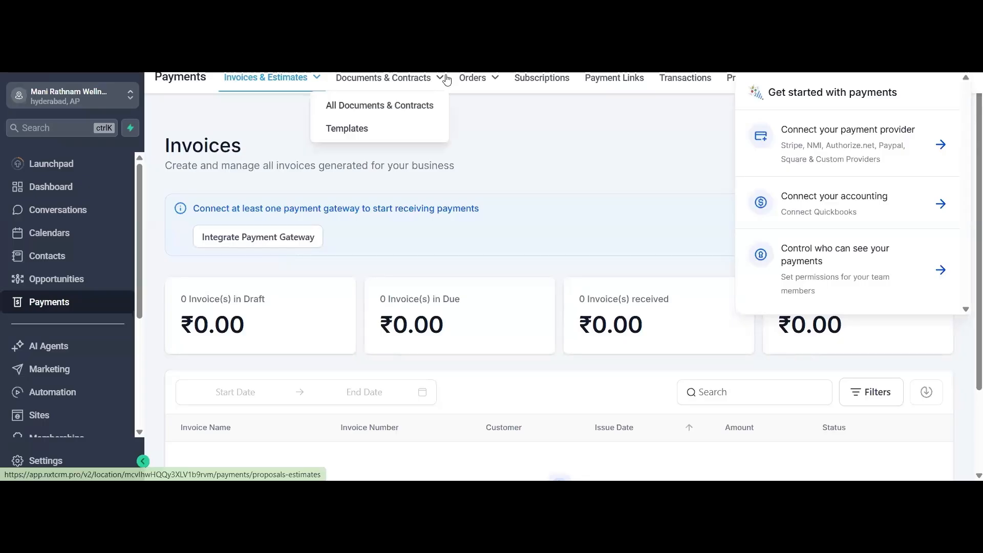
mouse_move(491, 81)
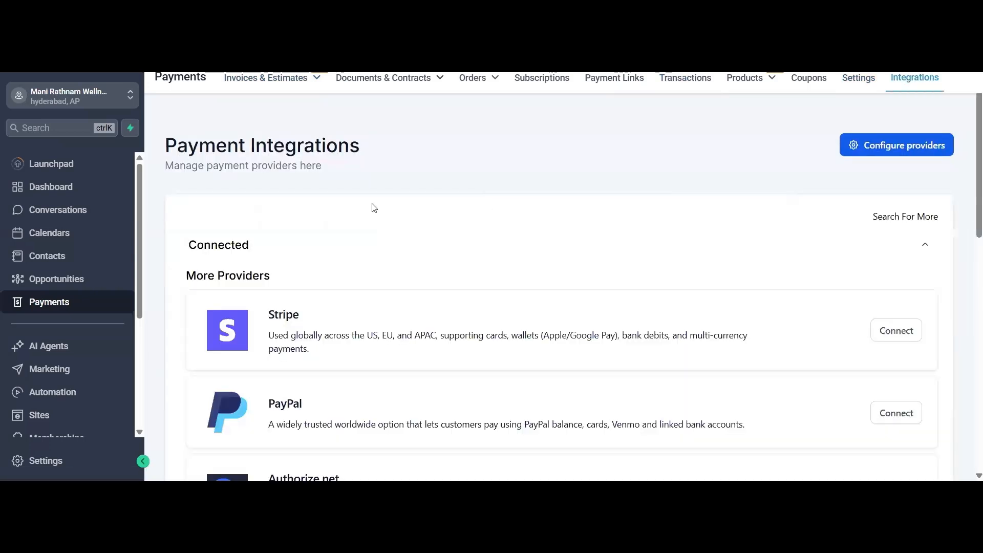
scroll(373, 215, down, 5)
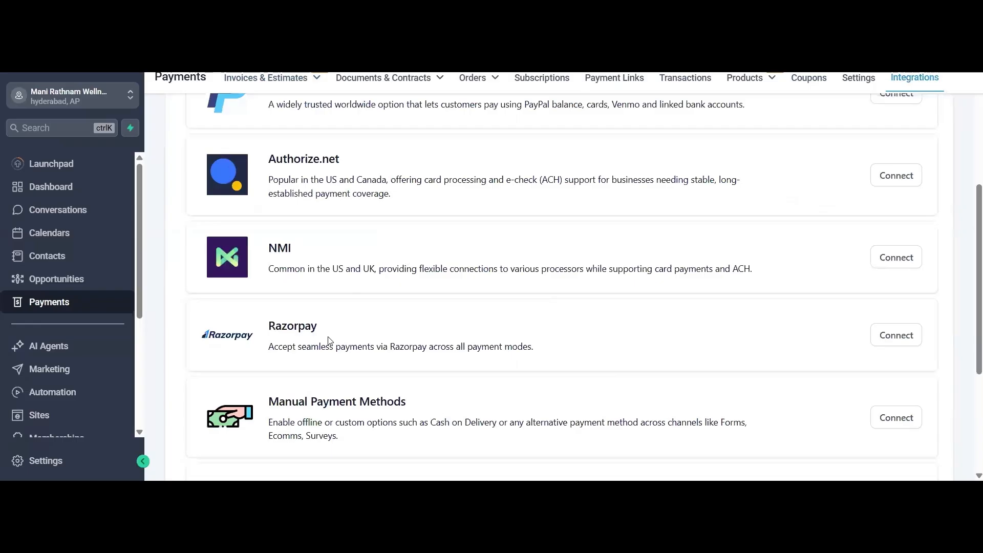
scroll(471, 347, up, 4)
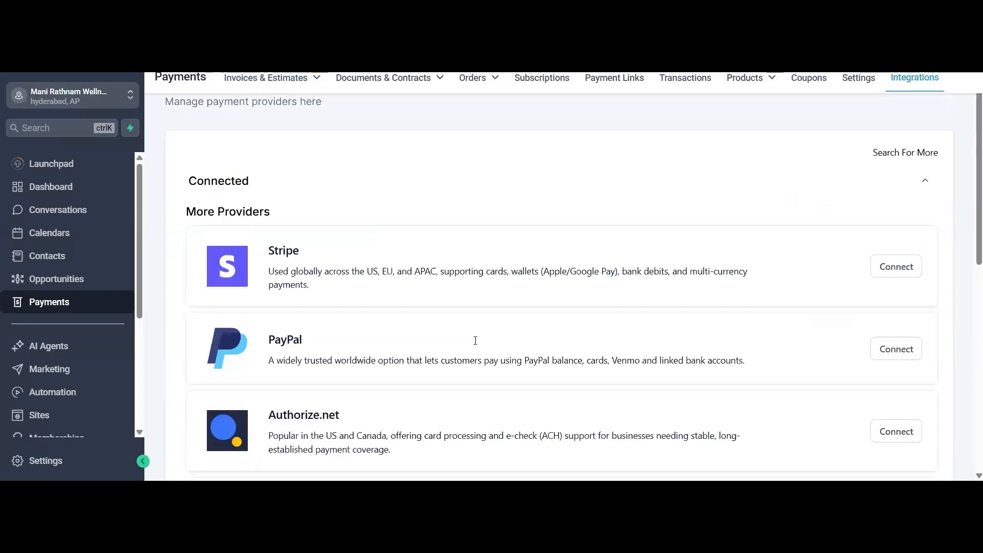
scroll(475, 340, down, 4)
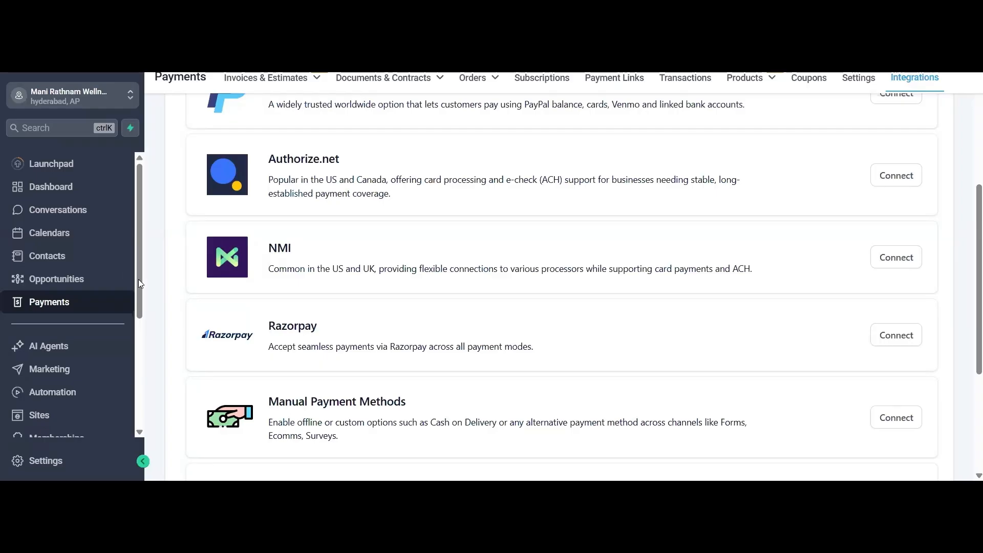
- Look through the AI Agents area, covering the Conversation AI getting-started guide, Agent Studio, Voice AI and Conversation AI pages
scroll(66, 287, down, 1)
click(67, 284)
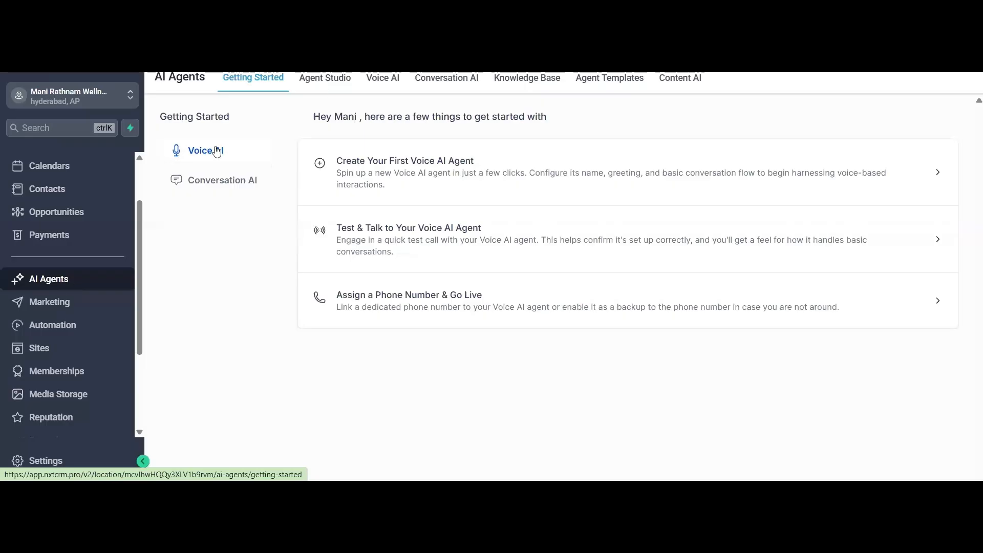
click(236, 184)
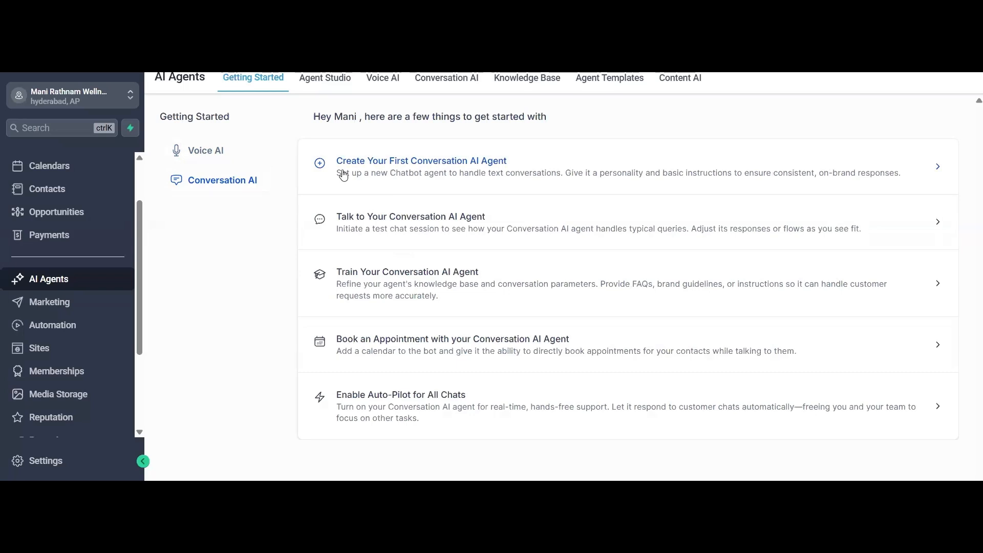
click(337, 81)
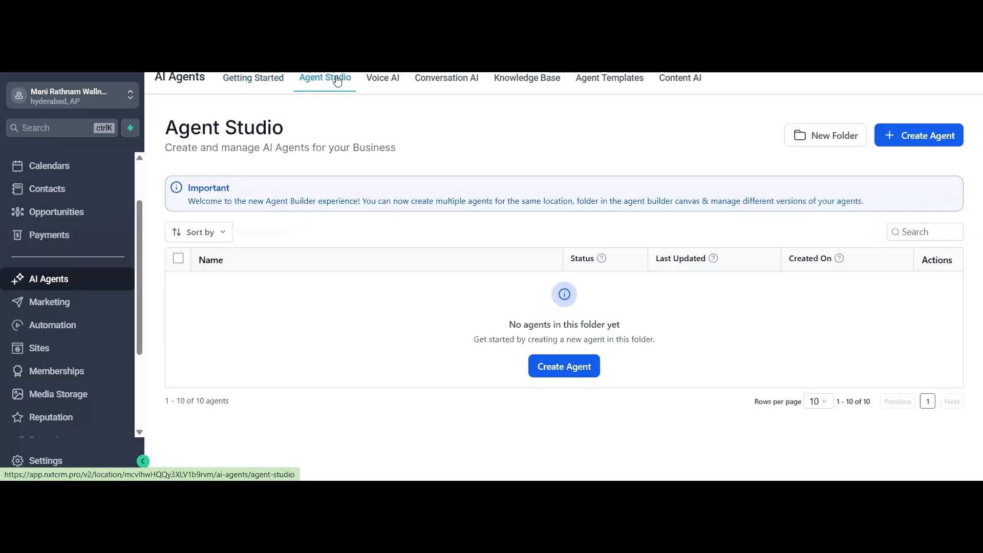
click(388, 85)
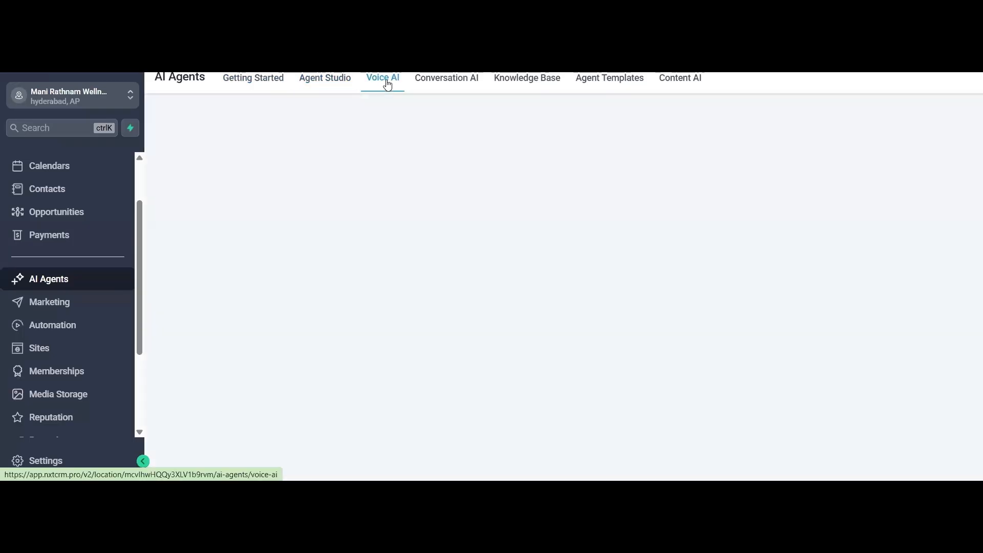
click(456, 85)
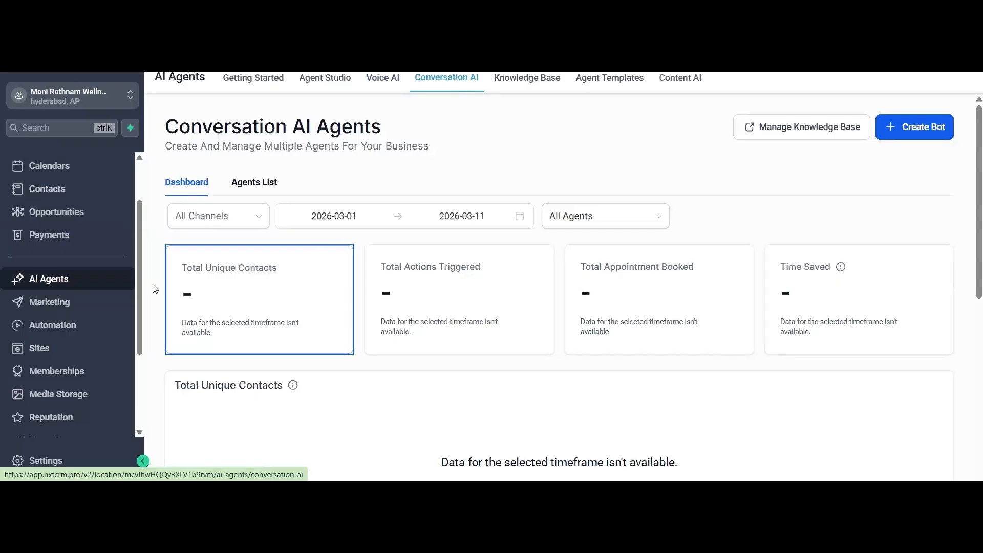
- Open the Social Planner in the Marketing area
click(73, 305)
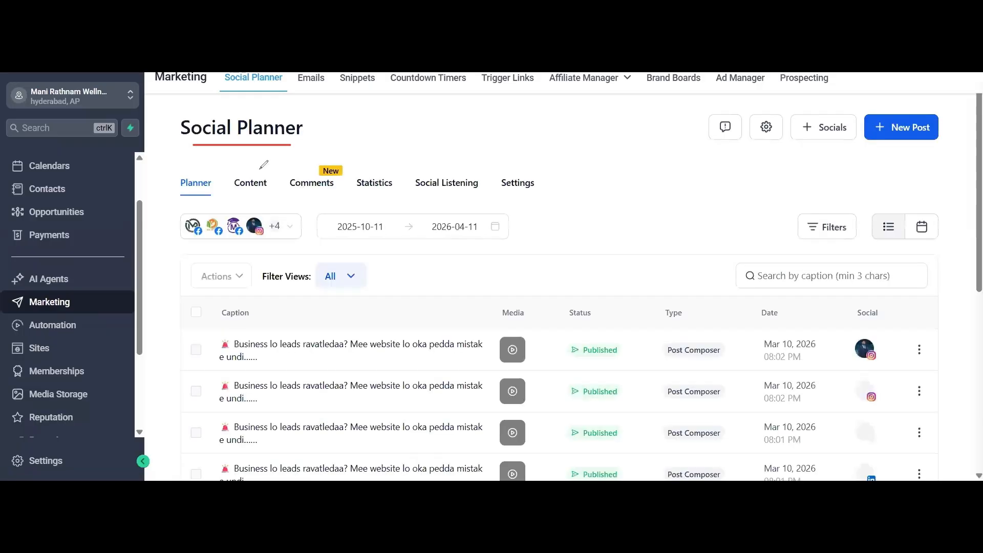
drag(193, 144, 290, 145)
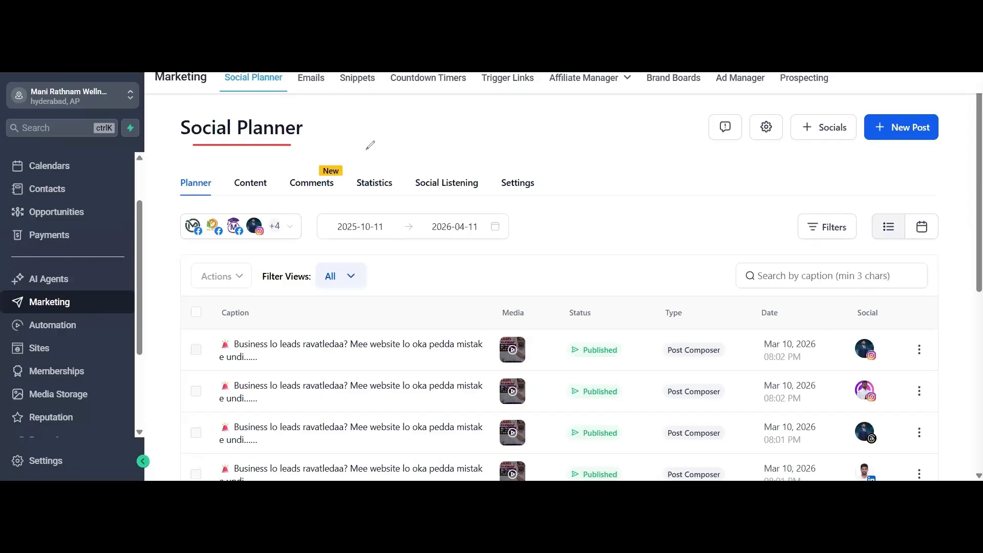
mouse_move(342, 119)
mouse_down()
mouse_move(346, 130)
mouse_move(373, 118)
mouse_move(389, 134)
mouse_up()
mouse_move(381, 111)
mouse_down()
mouse_move(393, 107)
mouse_move(396, 116)
mouse_up()
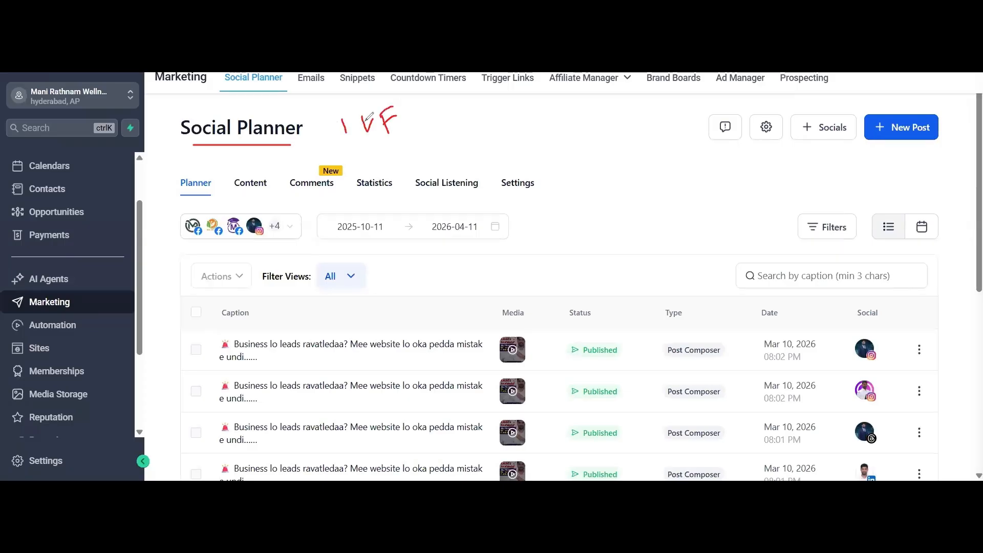
mouse_move(414, 111)
mouse_down()
mouse_move(421, 132)
mouse_move(436, 132)
mouse_up()
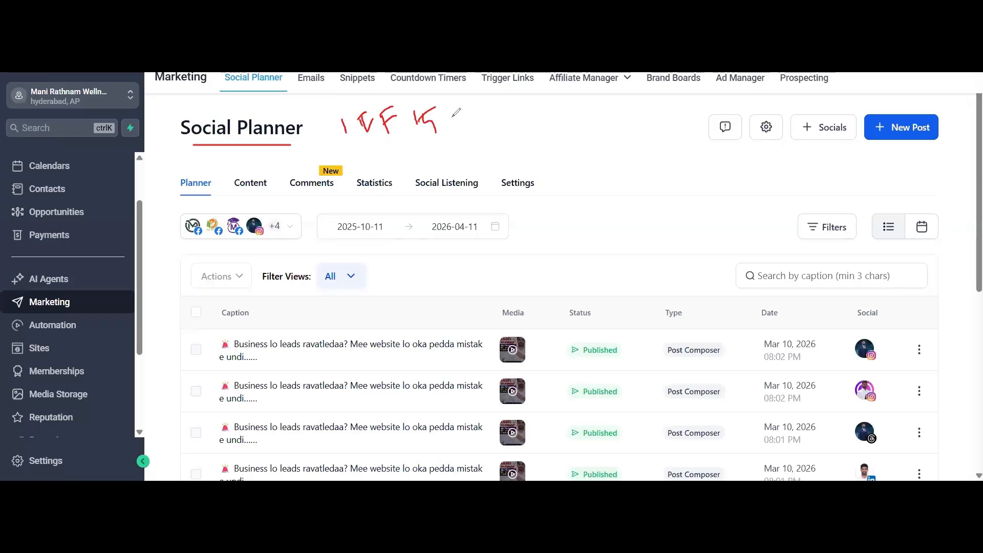
click(450, 102)
drag(451, 102, 454, 132)
drag(473, 116, 475, 125)
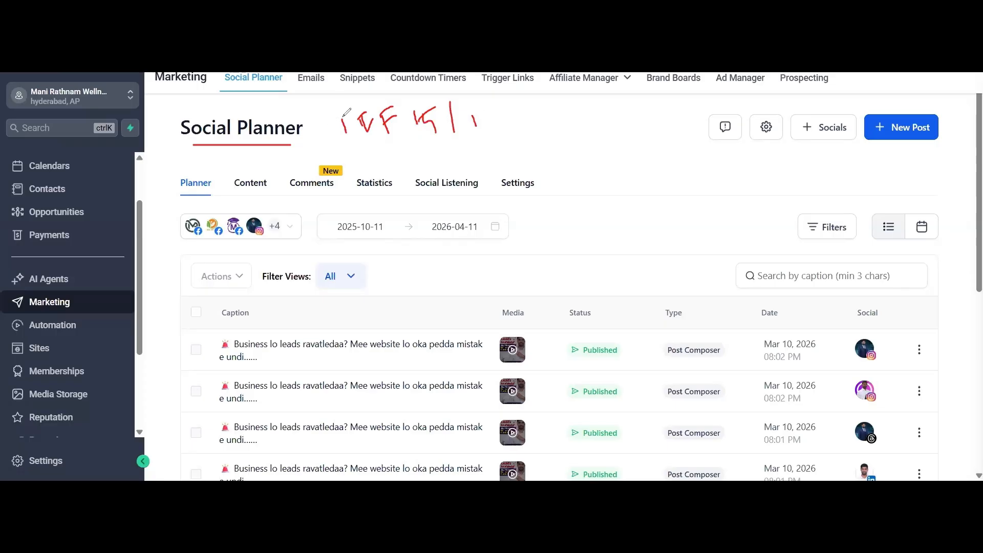
mouse_move(347, 113)
mouse_down()
mouse_move(366, 107)
mouse_move(377, 84)
mouse_move(419, 72)
mouse_up()
drag(452, 102, 460, 93)
mouse_move(423, 109)
mouse_down()
mouse_move(458, 72)
mouse_move(474, 80)
mouse_up()
drag(480, 105, 509, 94)
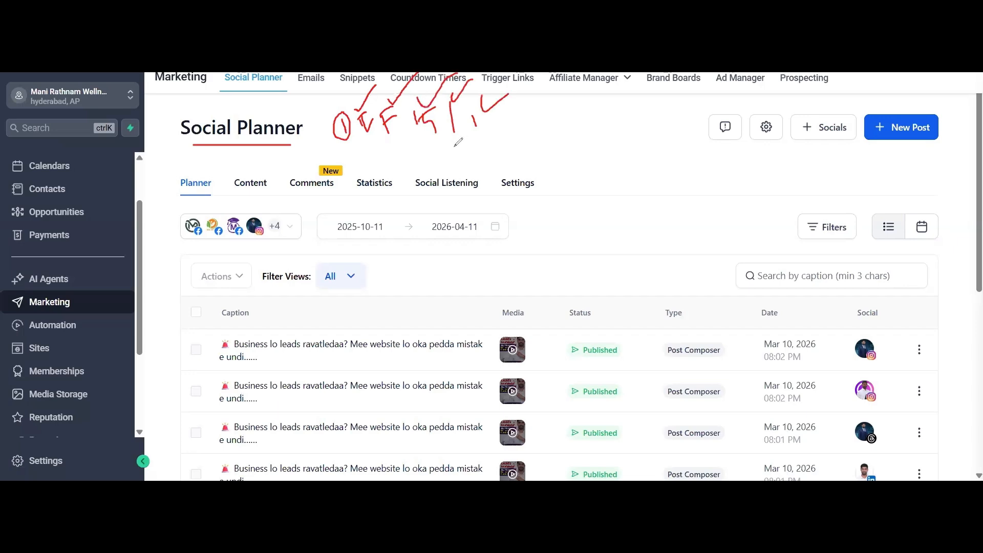
mouse_move(388, 144)
mouse_down()
mouse_move(381, 140)
mouse_move(561, 154)
mouse_up()
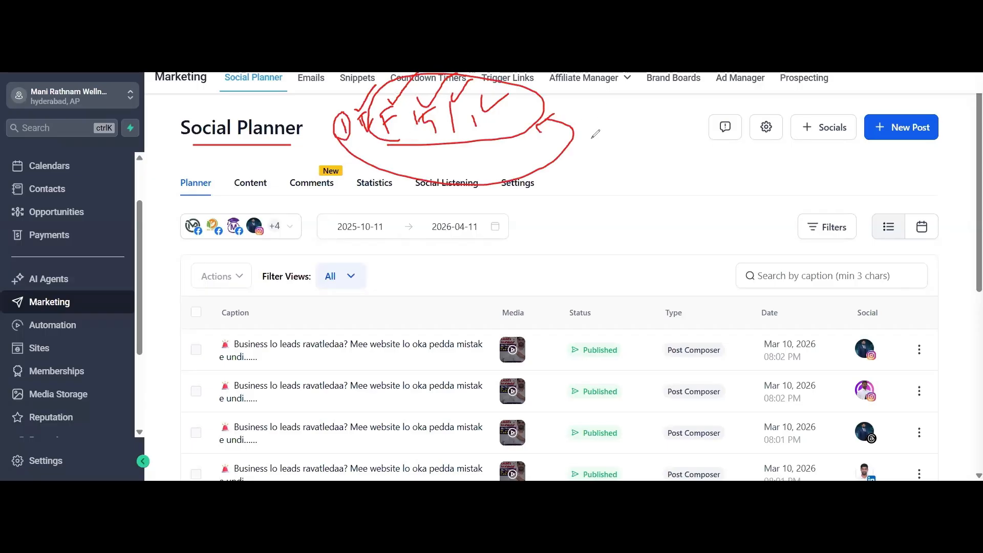
drag(590, 111, 588, 138)
drag(612, 112, 610, 110)
mouse_move(608, 158)
mouse_down()
mouse_move(621, 157)
mouse_move(609, 171)
mouse_move(650, 156)
mouse_up()
click(635, 148)
mouse_move(649, 146)
mouse_down()
mouse_move(643, 169)
mouse_move(684, 138)
mouse_up()
drag(582, 199, 680, 162)
mouse_move(616, 200)
mouse_down()
mouse_move(623, 219)
mouse_move(652, 210)
mouse_move(667, 190)
mouse_move(689, 208)
mouse_move(632, 160)
mouse_up()
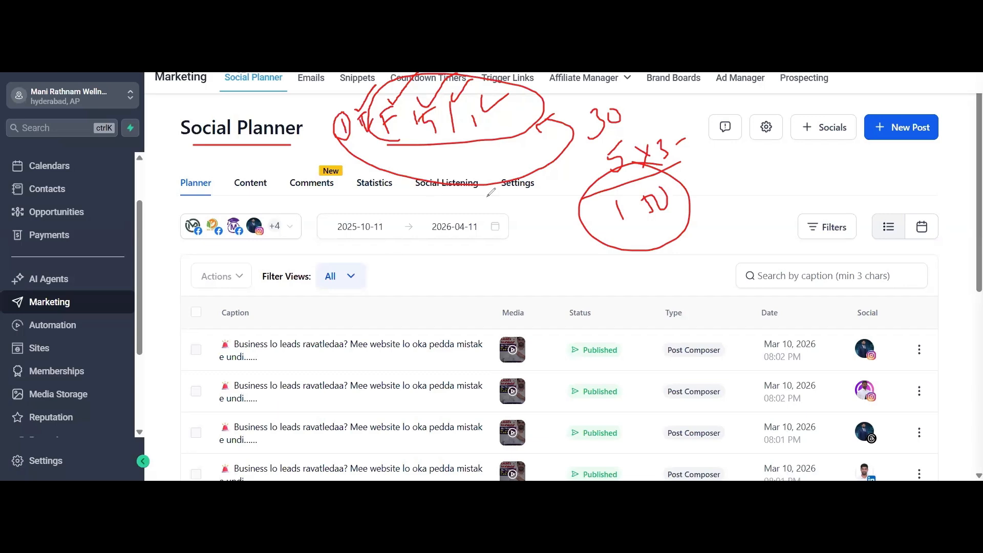
mouse_move(370, 249)
mouse_down()
mouse_move(384, 271)
mouse_move(406, 229)
mouse_move(450, 241)
mouse_move(475, 231)
mouse_move(428, 256)
mouse_move(492, 249)
mouse_up()
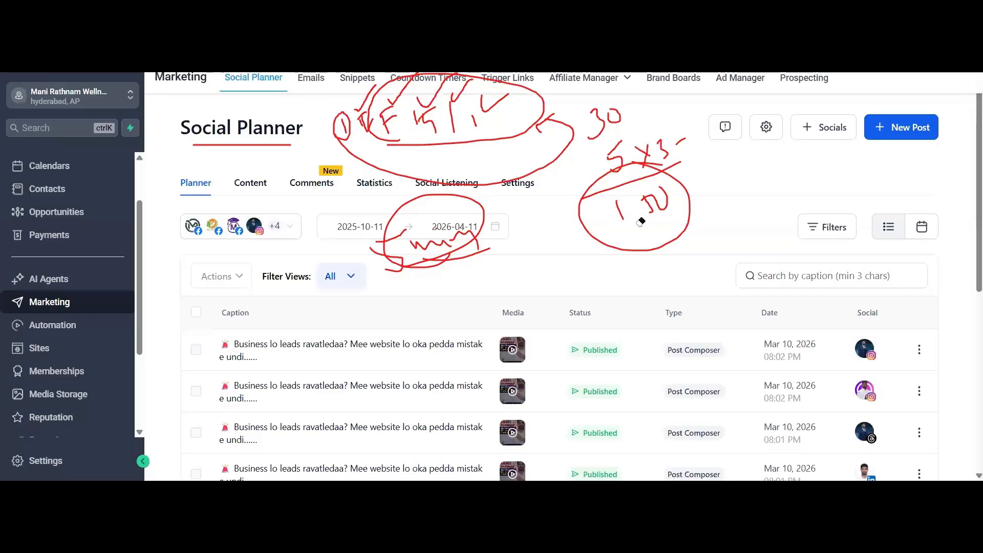
drag(643, 219, 582, 180)
mouse_move(547, 129)
mouse_down()
mouse_move(515, 79)
mouse_move(357, 131)
mouse_move(349, 78)
mouse_move(378, 142)
mouse_move(486, 246)
mouse_move(418, 269)
mouse_up()
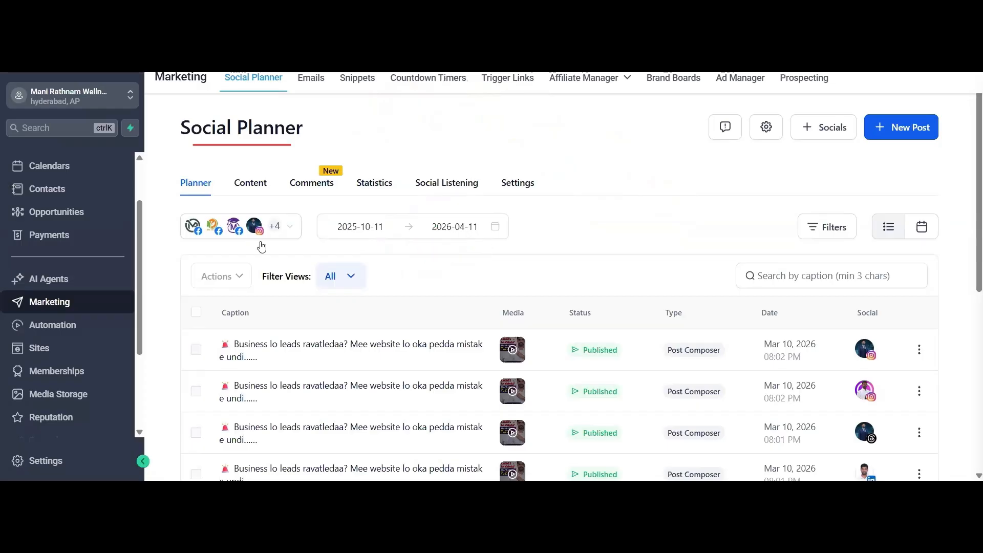
- Check the social accounts in the planner's account filter, view the Content and Comments sections, and return to the Planner
click(290, 226)
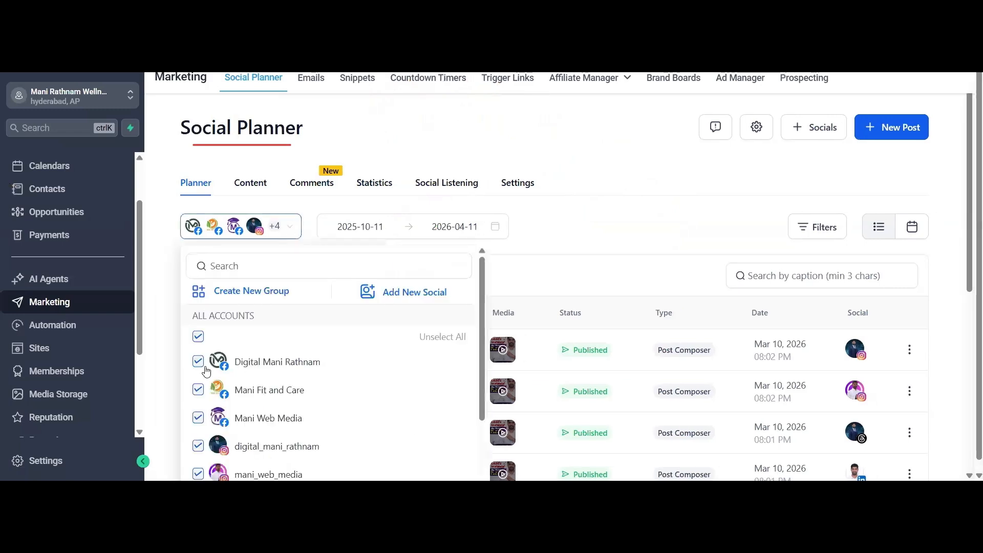
scroll(251, 379, down, 2)
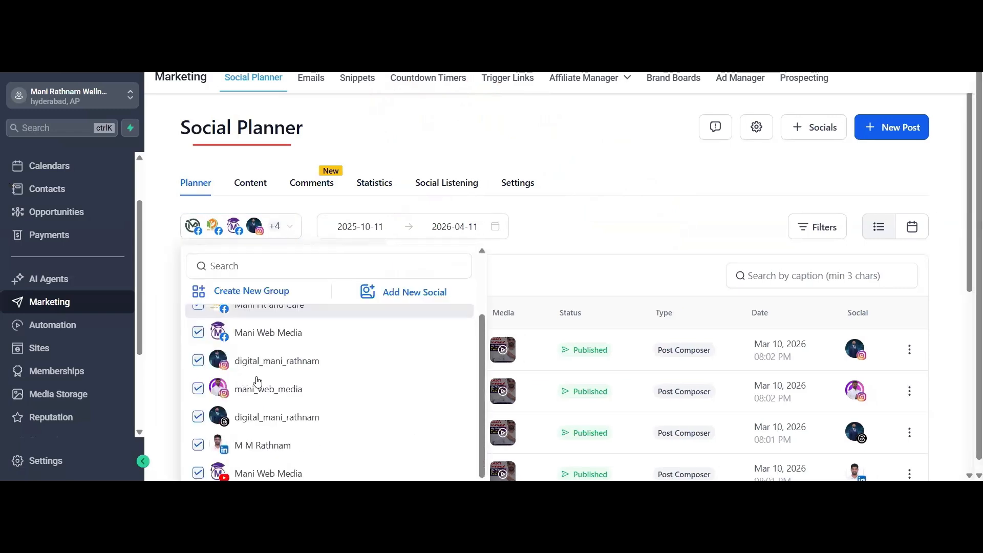
scroll(252, 379, up, 2)
click(572, 212)
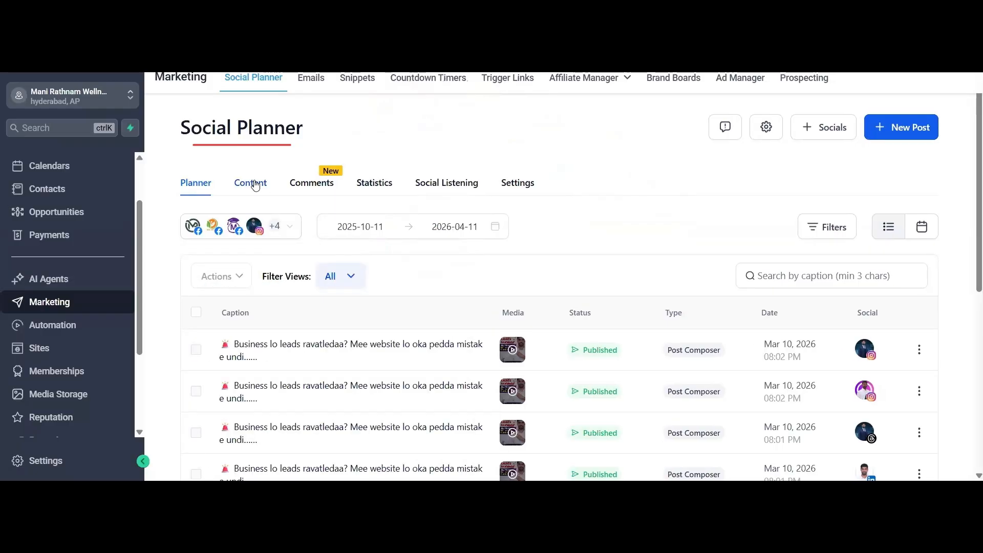
click(250, 183)
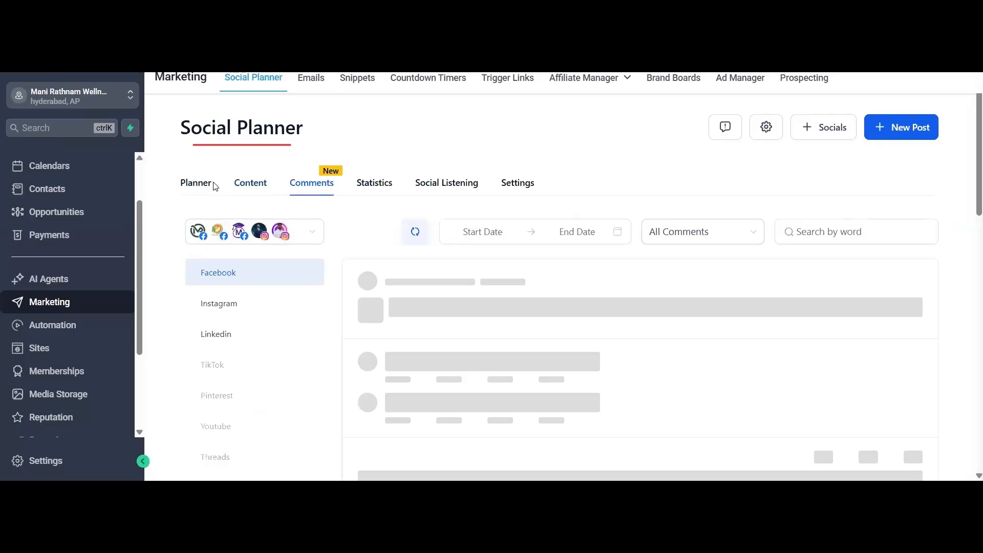
click(212, 184)
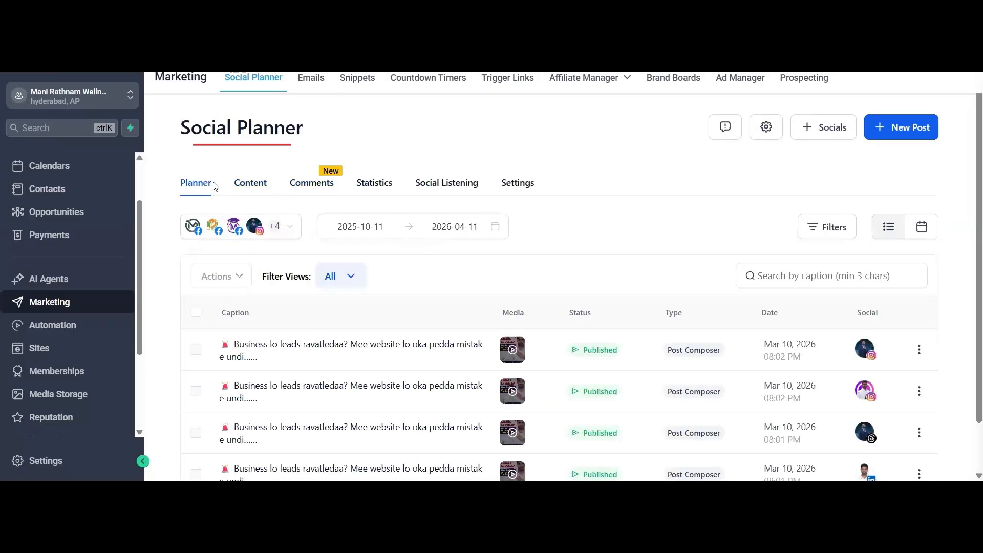
- Review the comments on the Facebook and Instagram posts in the Social Planner
click(308, 188)
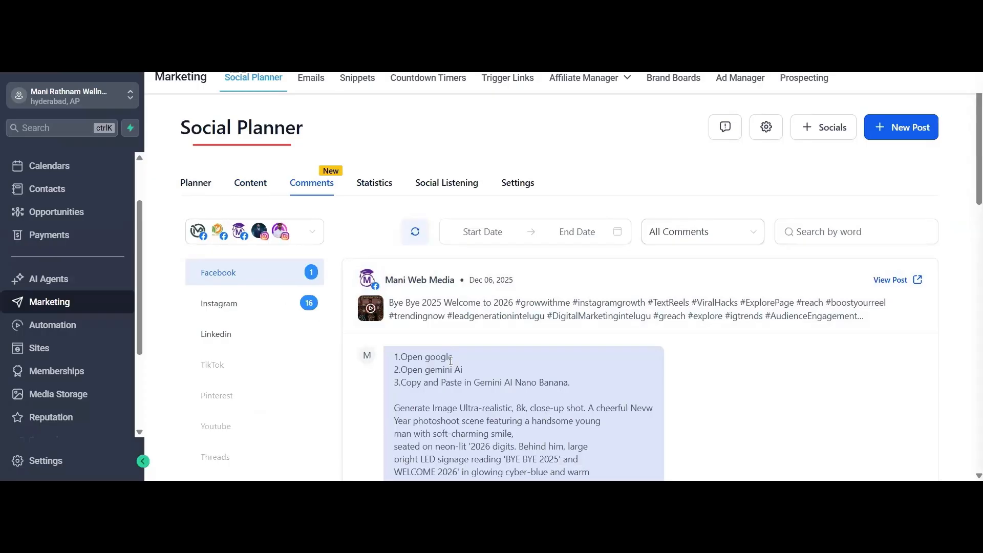
scroll(451, 360, down, 3)
scroll(444, 357, up, 3)
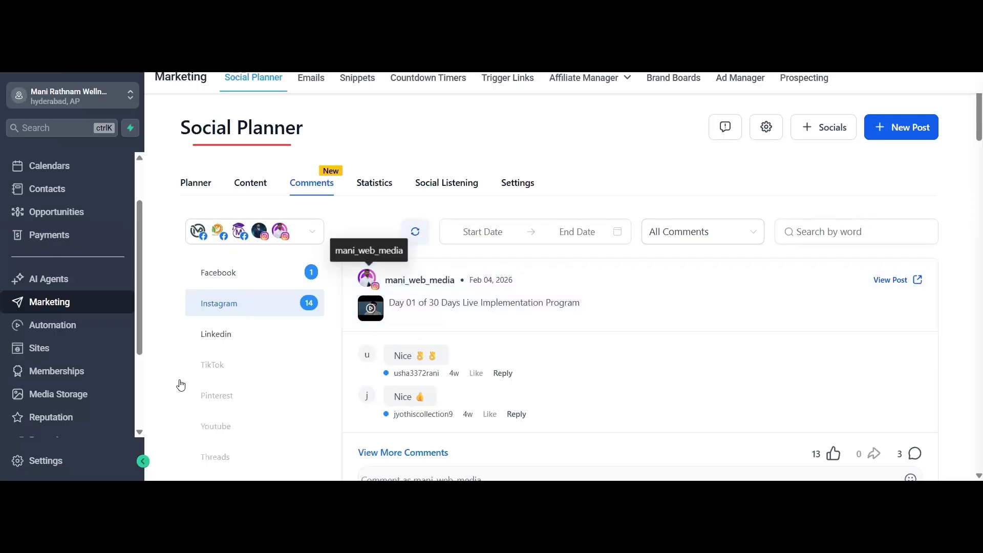
scroll(243, 351, down, 3)
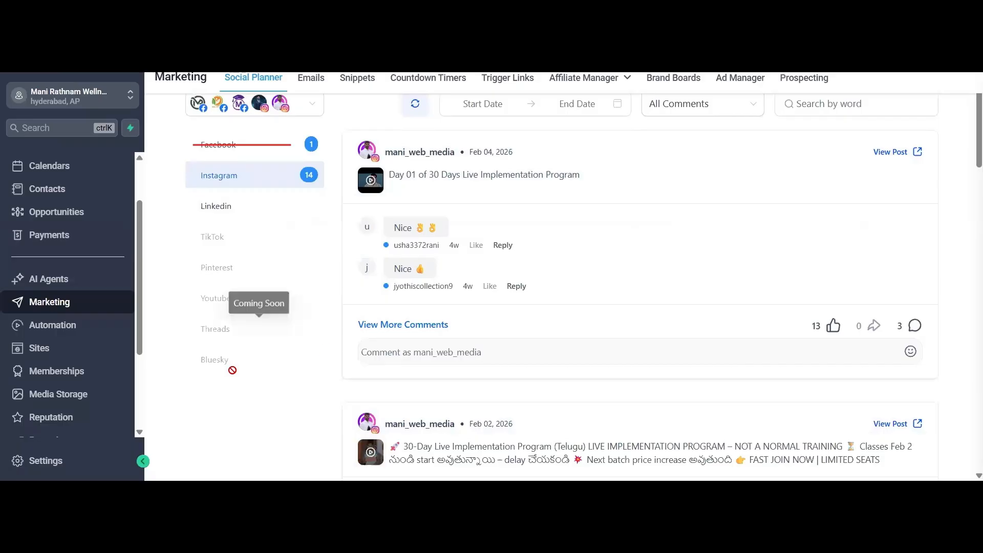
scroll(373, 191, up, 3)
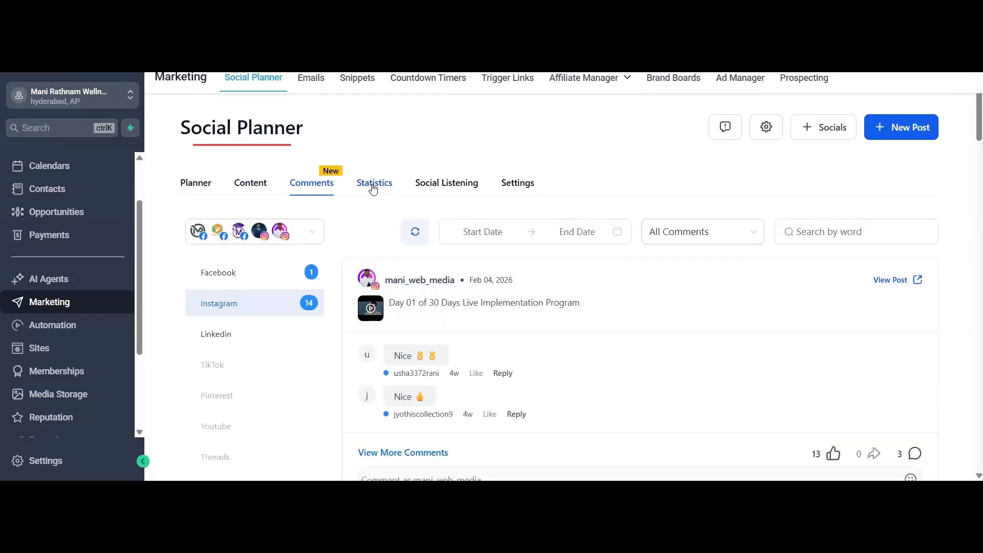
- Review the Social Planner statistics, including the Social Post Performance chart's breakdown for Wednesday
click(373, 188)
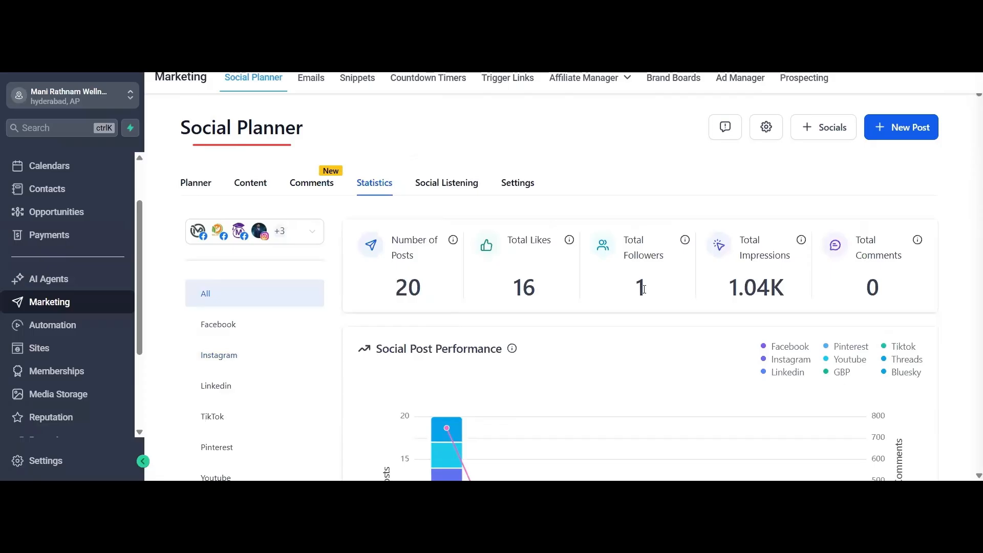
scroll(777, 304, down, 3)
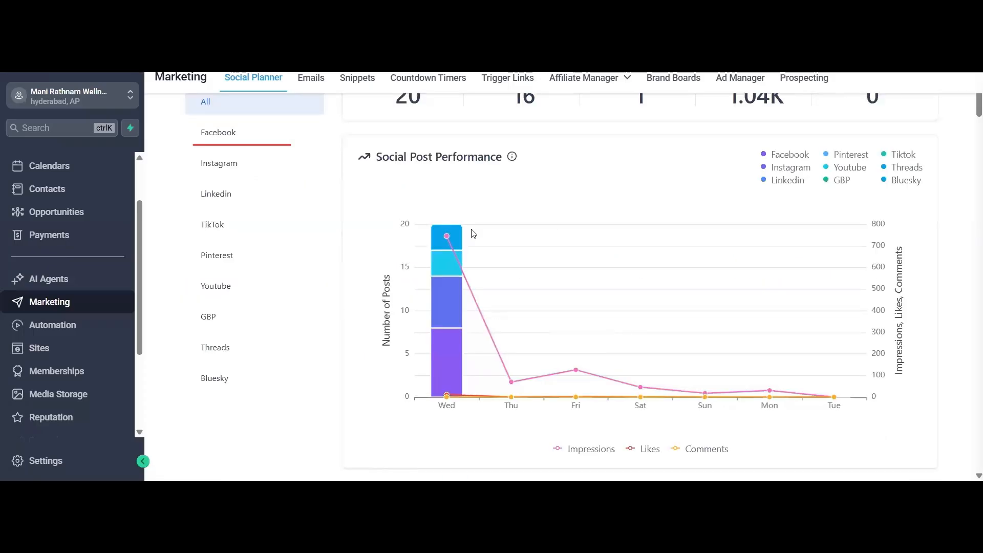
mouse_move(408, 383)
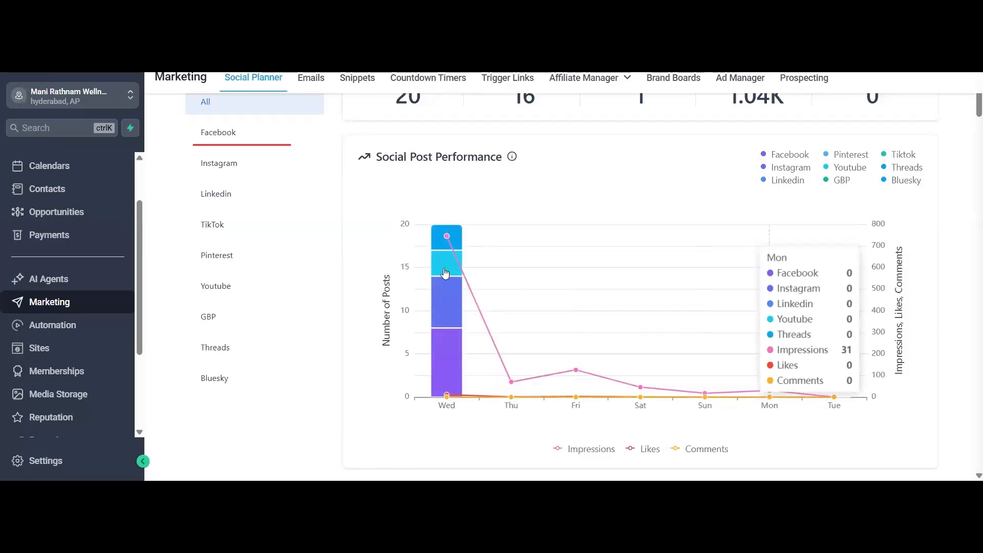
mouse_move(446, 259)
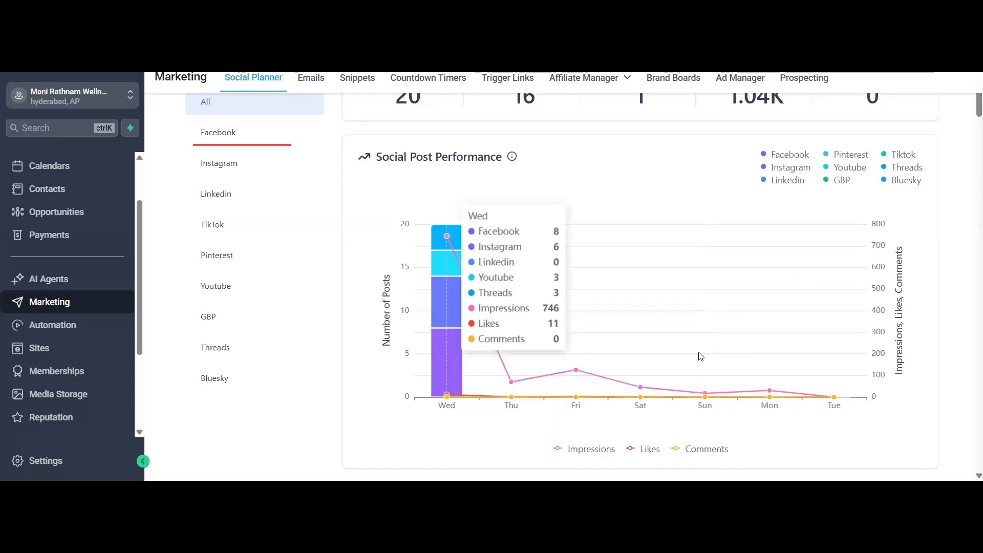
scroll(636, 338, up, 4)
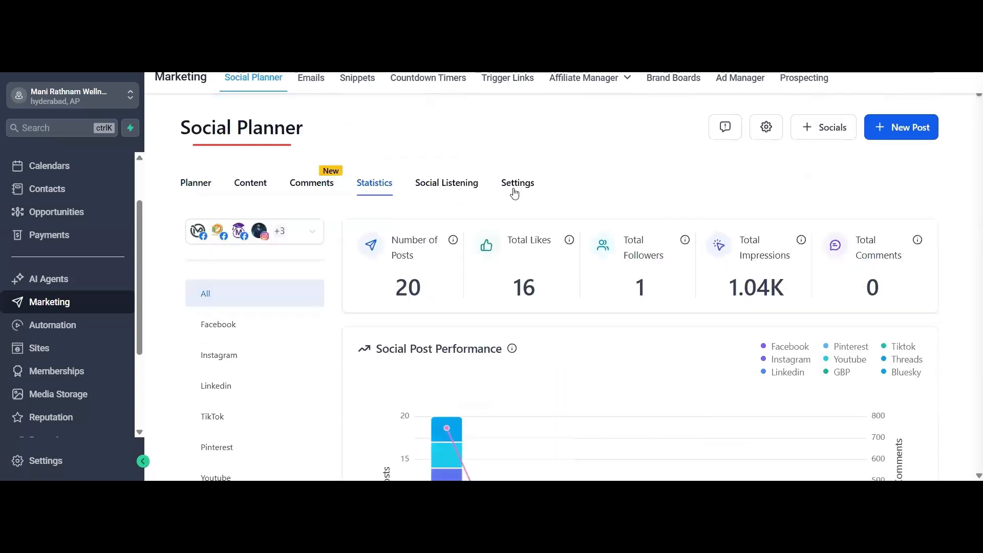
- Open the Social Planner settings and look through the list of connected social accounts
click(514, 190)
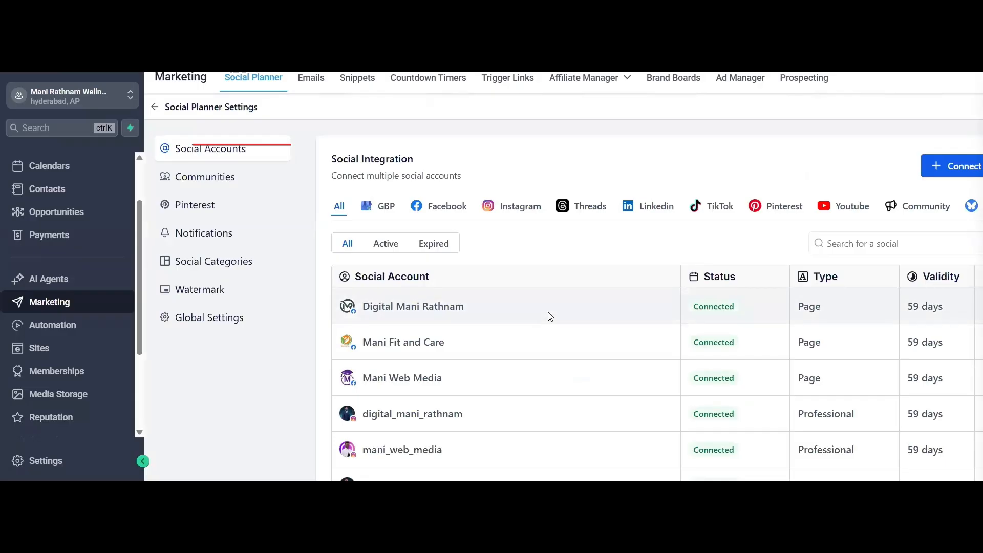
scroll(425, 362, down, 3)
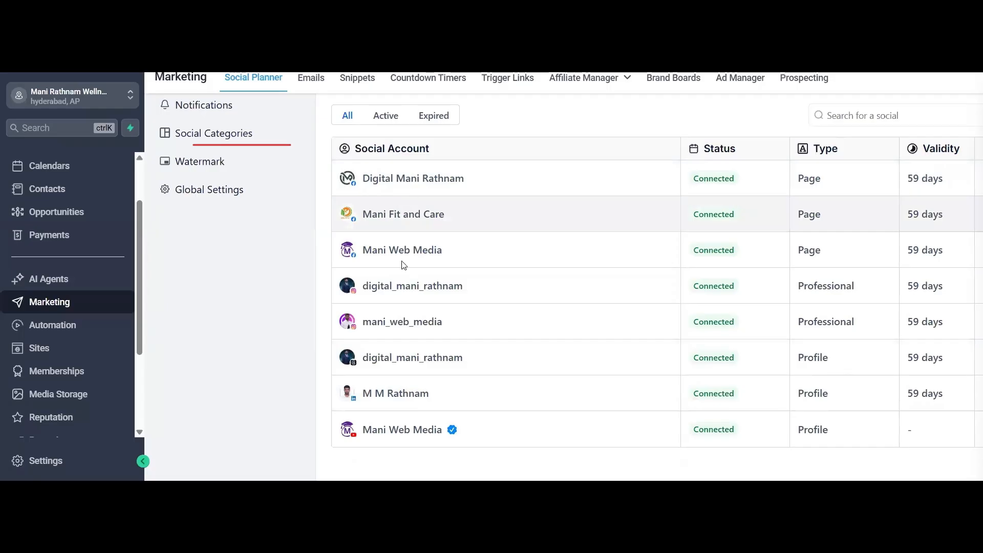
scroll(411, 390, down, 1)
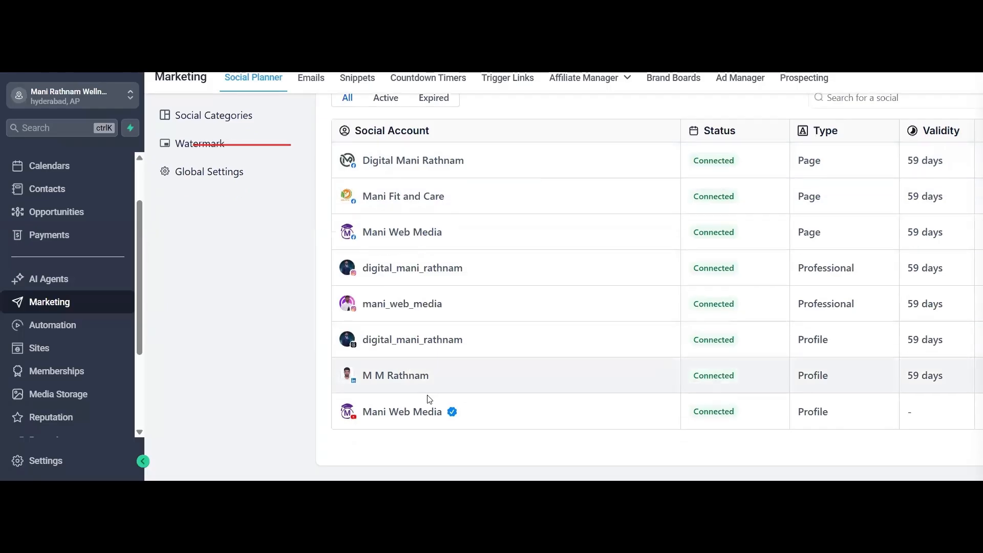
scroll(429, 399, up, 3)
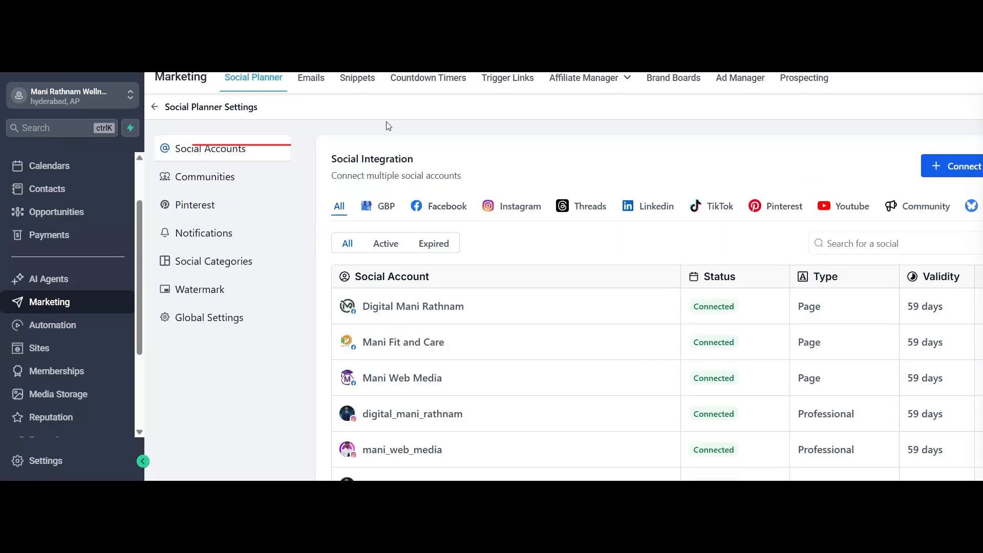
- Visit the Emails section of Marketing and view the list of all snippets
click(316, 81)
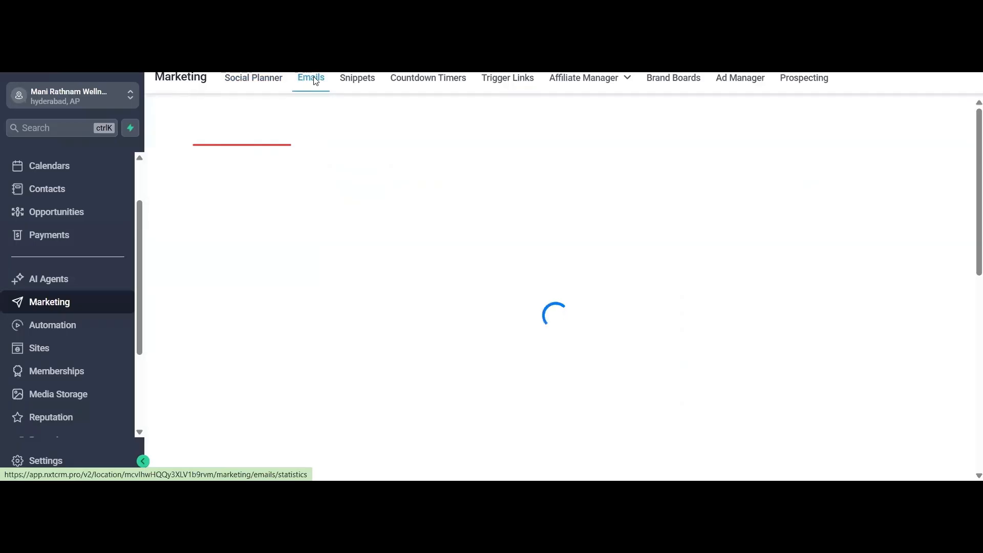
click(354, 83)
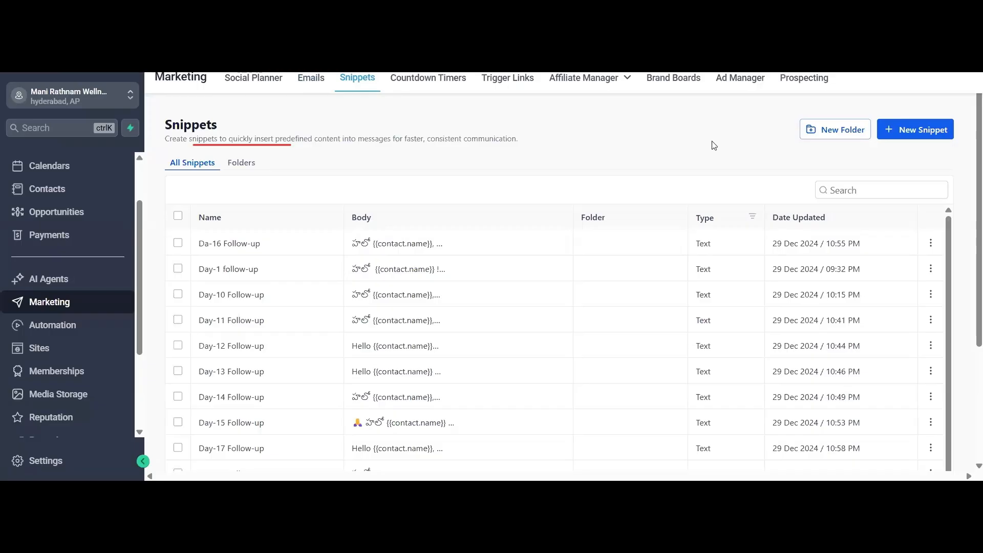
- Open the Affiliate Manager dashboard and look over its campaign revenue and affiliate overview
click(612, 109)
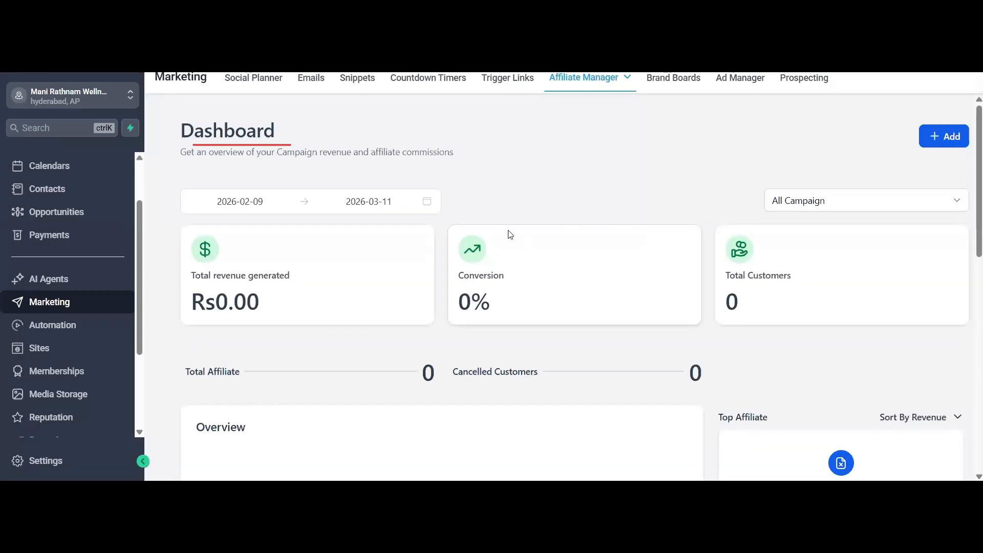
scroll(505, 234, down, 1)
scroll(870, 174, up, 1)
- Open the form for adding a new affiliate, examine its Basic Info fields, and close it without saving
click(952, 141)
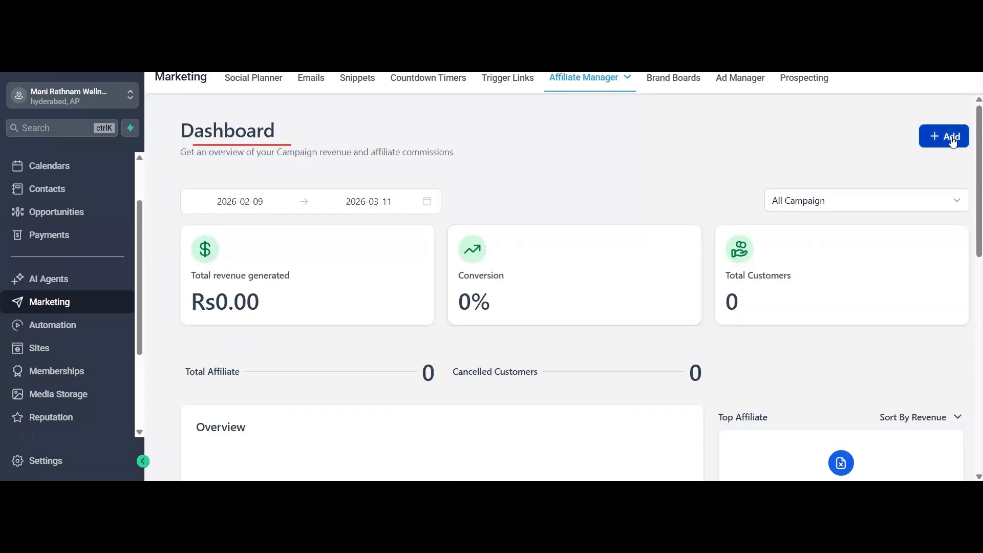
click(952, 140)
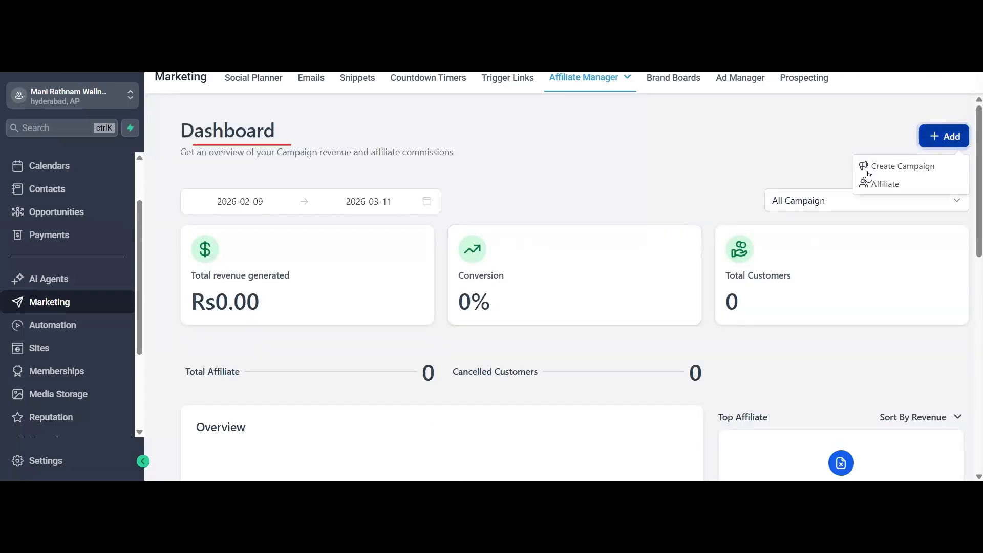
click(893, 185)
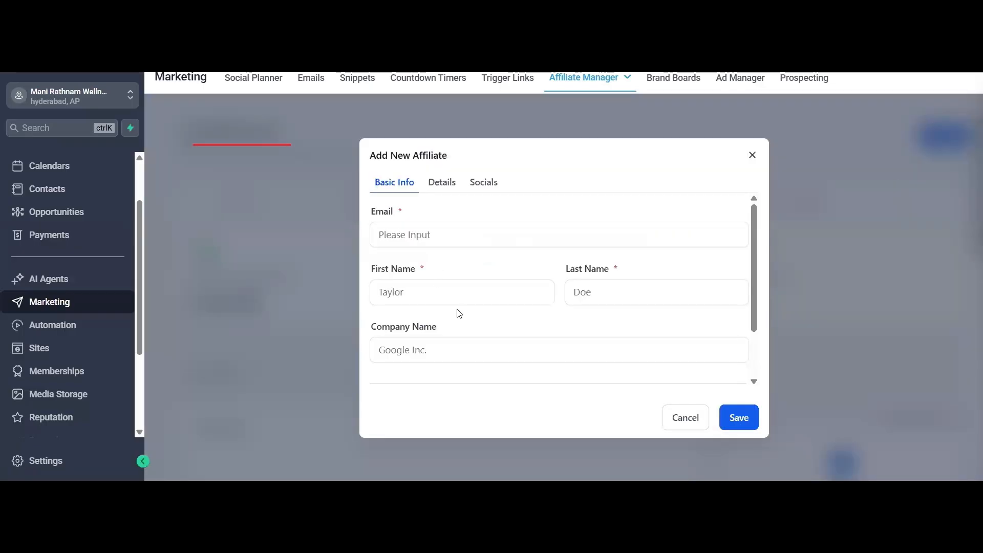
scroll(460, 314, down, 2)
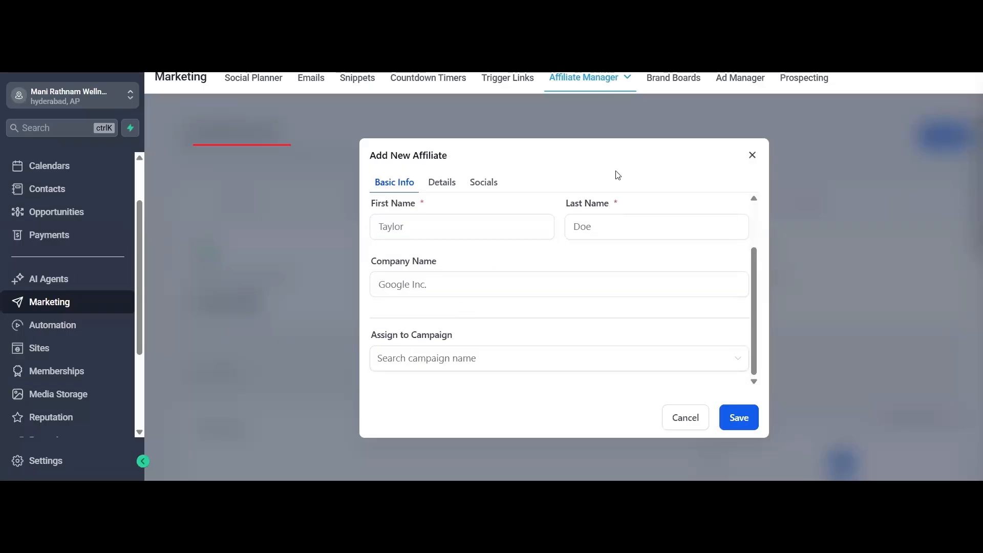
key(Escape)
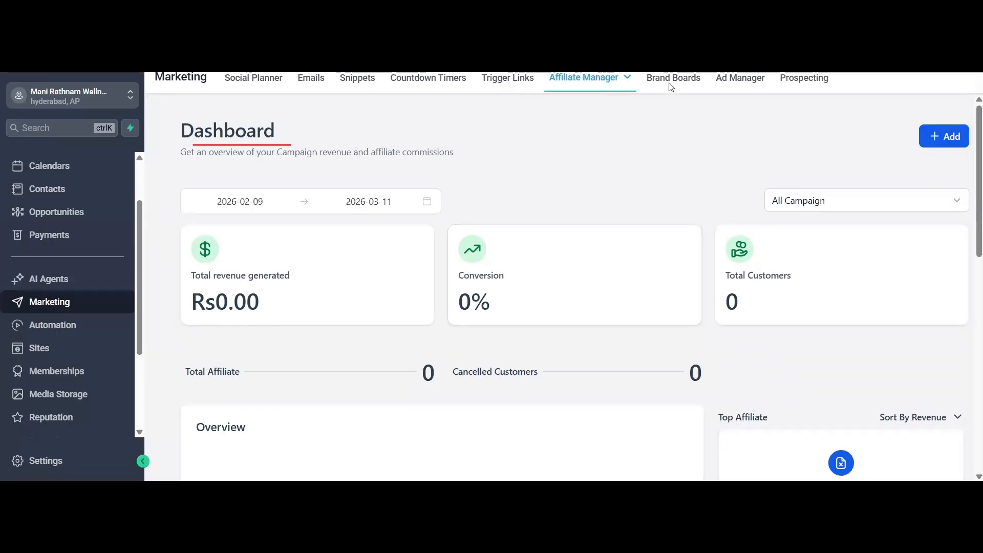
- Look over the Ad Manager welcome page in Marketing and open the Automation area's workflows
click(750, 81)
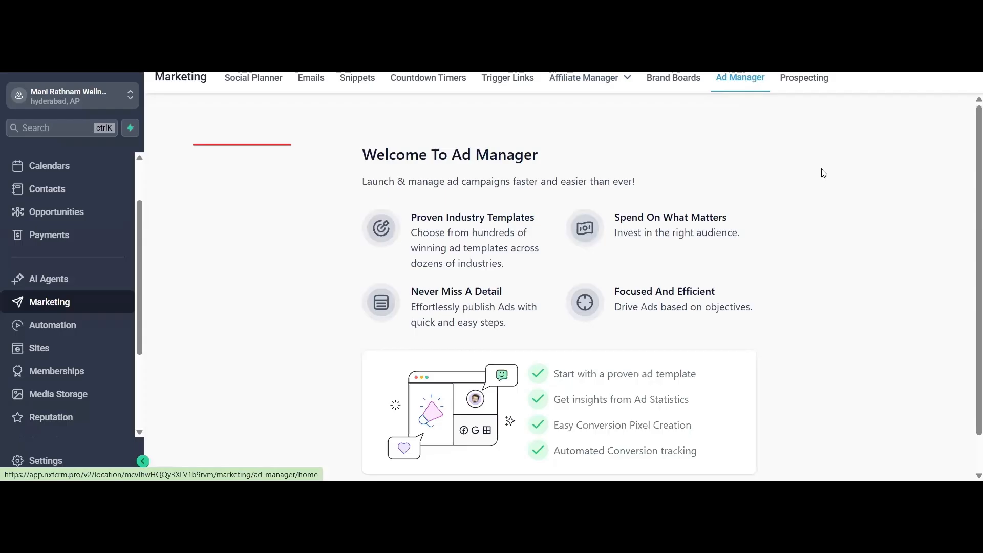
scroll(639, 349, down, 1)
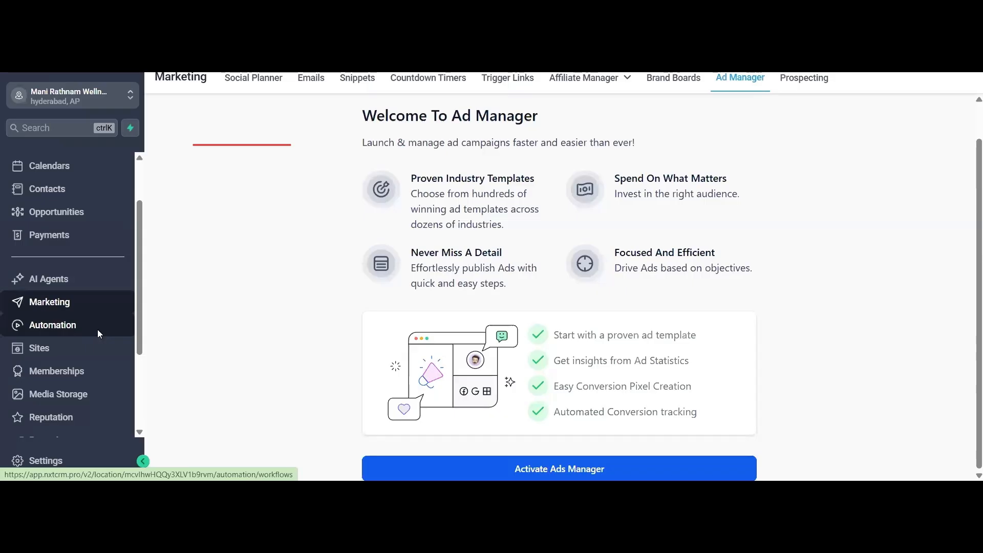
click(58, 328)
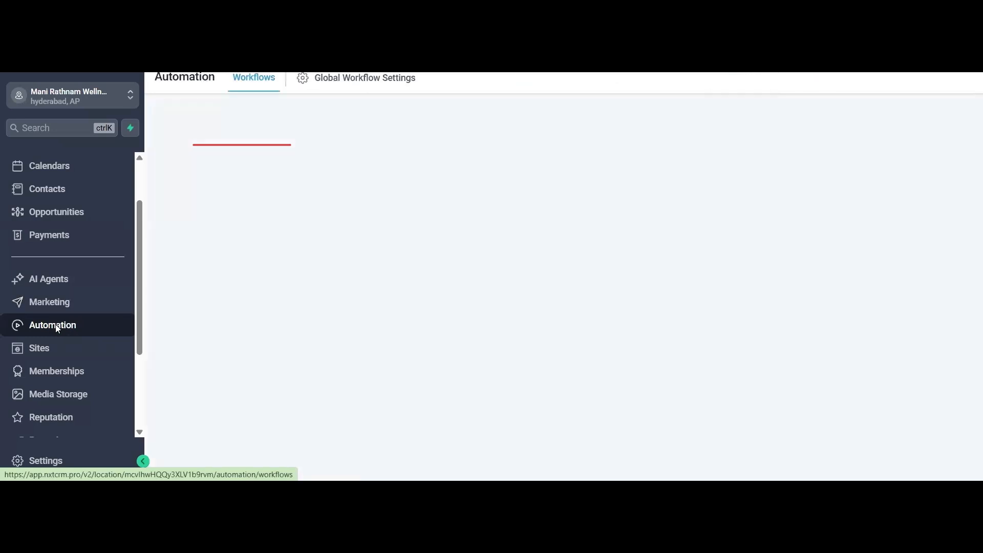
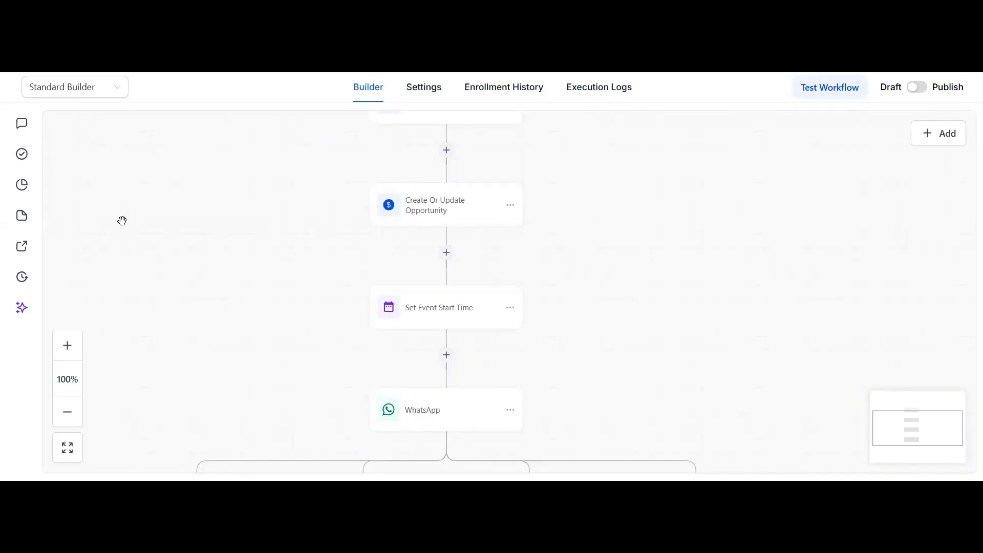
- Leave the workflow builder, open the Sites area and look through its list of funnels
scroll(122, 220, up, 2)
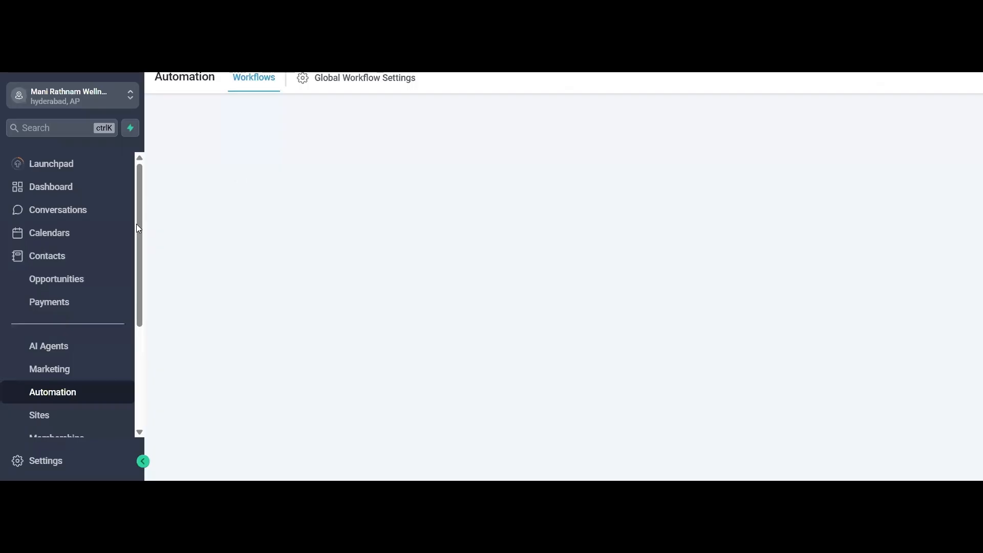
scroll(134, 251, down, 1)
scroll(133, 257, down, 1)
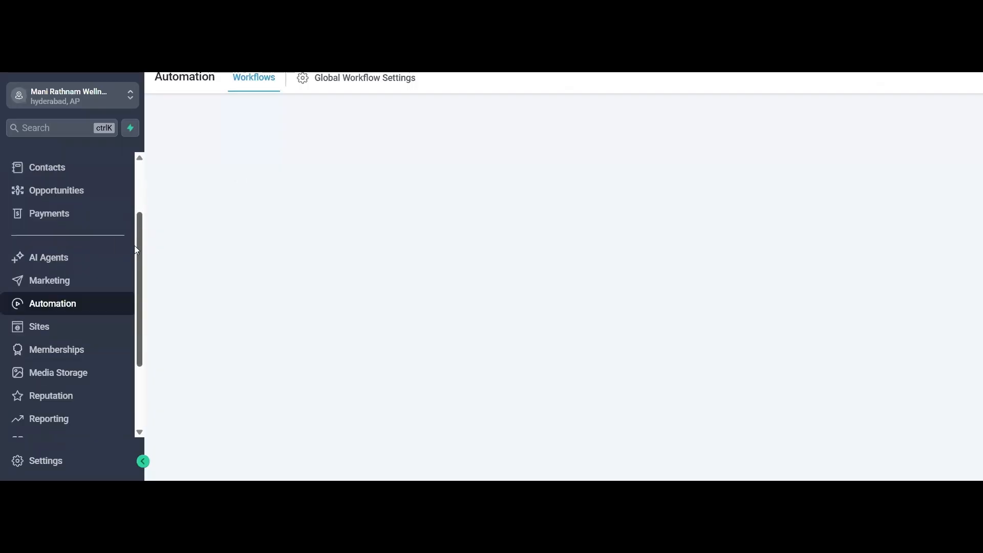
click(57, 328)
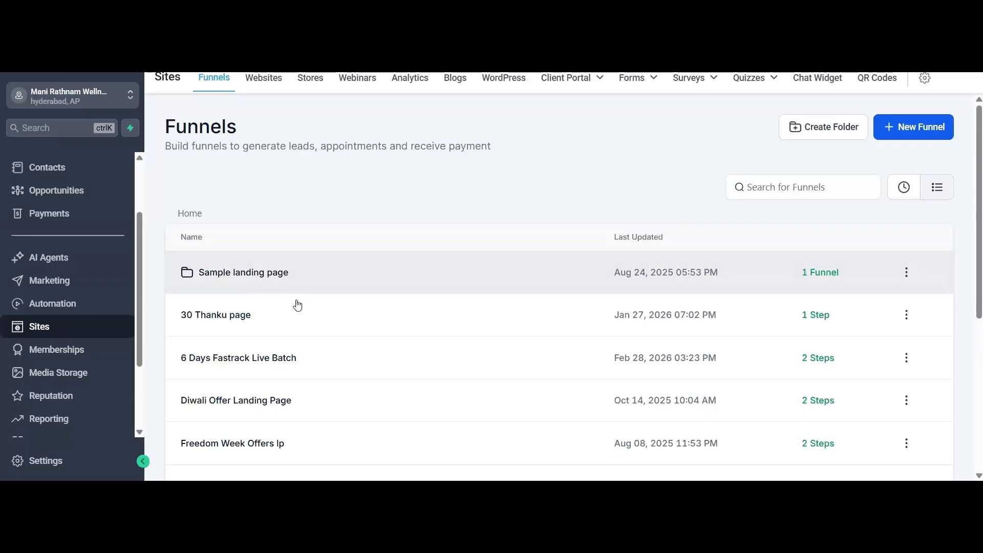
scroll(307, 312, down, 2)
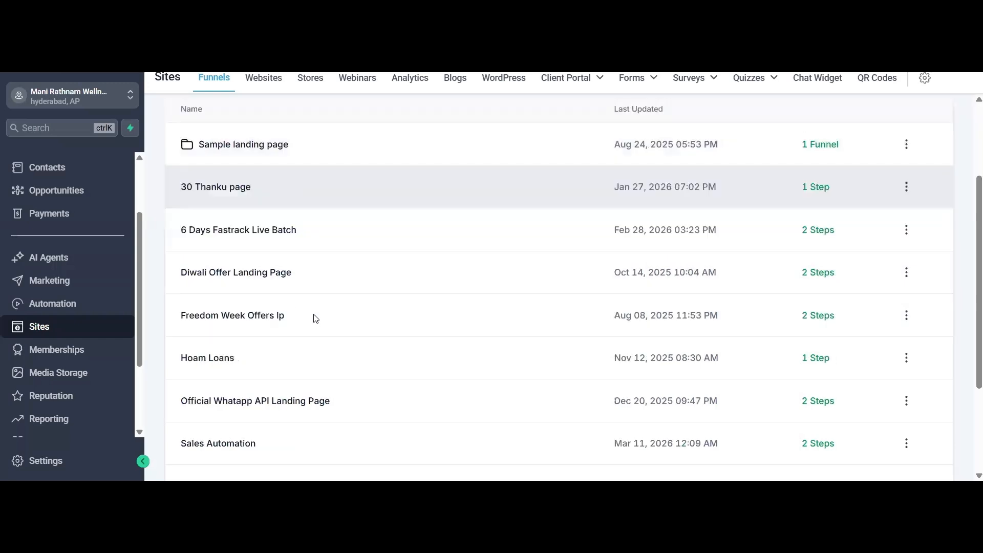
scroll(208, 195, up, 2)
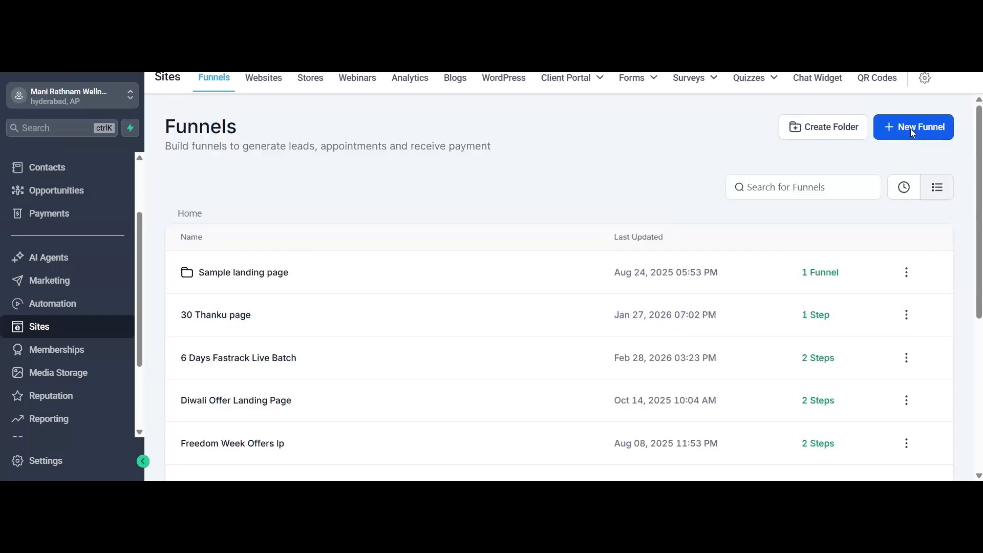
- Start a new funnel, compare the blank, Funnel AI and template options, and continue with From templates
click(909, 128)
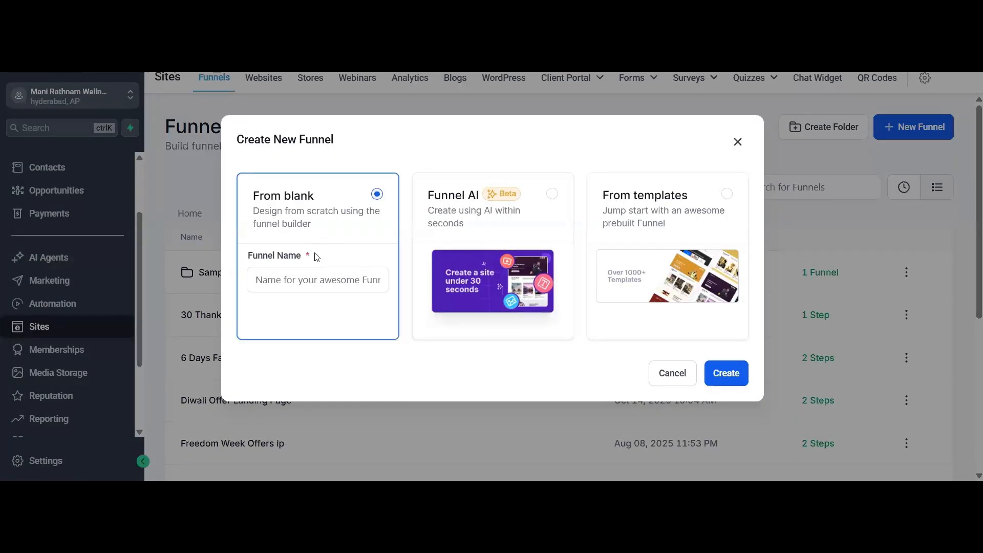
click(544, 221)
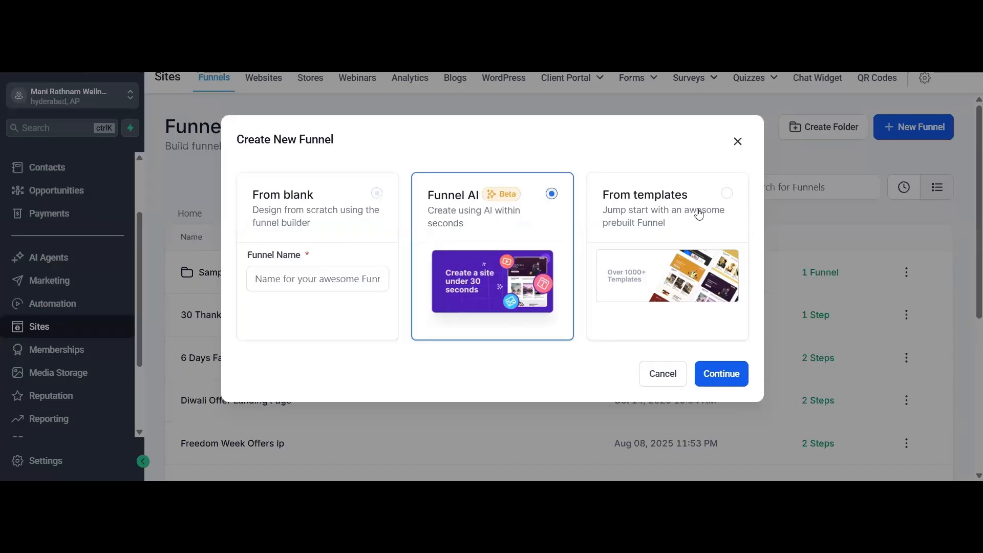
click(735, 207)
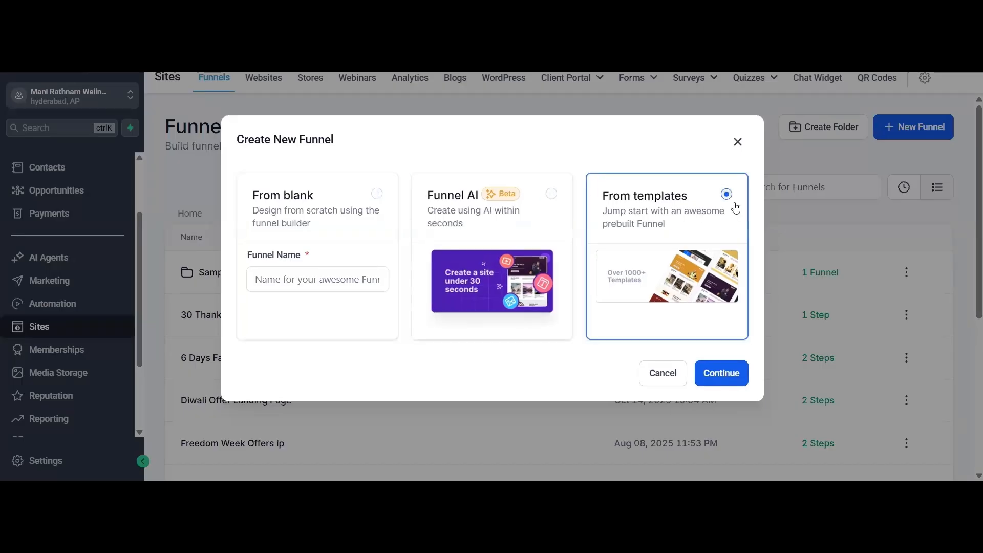
click(725, 376)
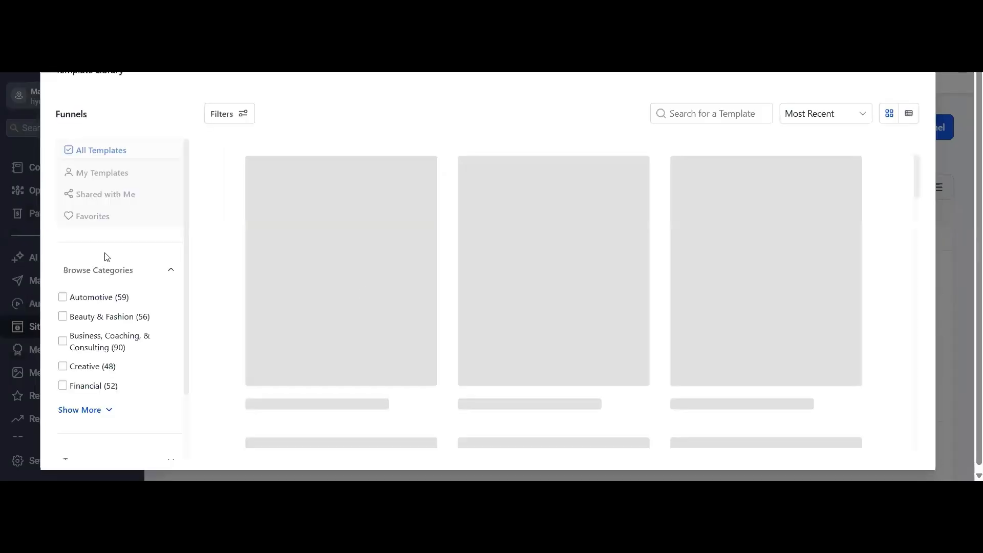
- Preview the Life Coverage funnel template, look through its page, and return to the funnels list without choosing it
mouse_move(336, 302)
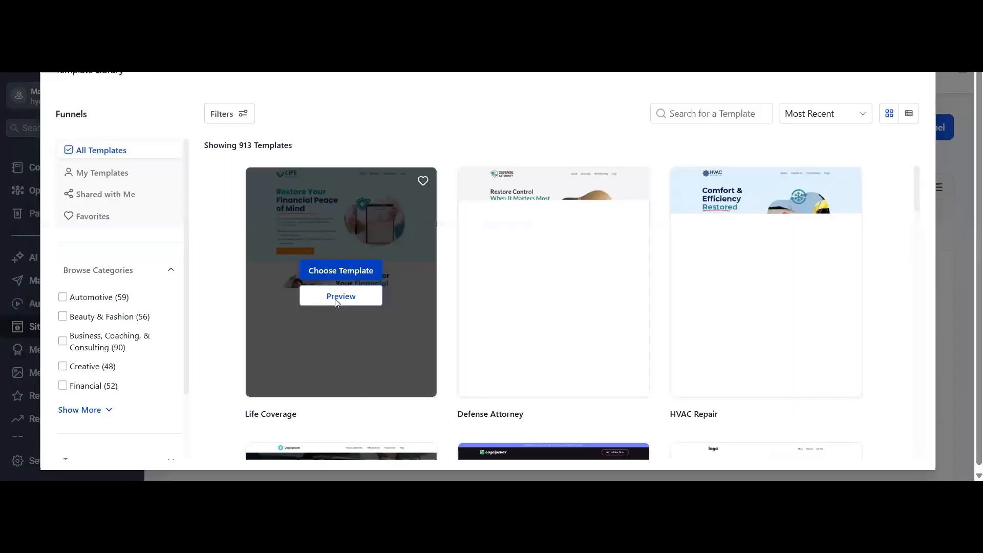
click(336, 300)
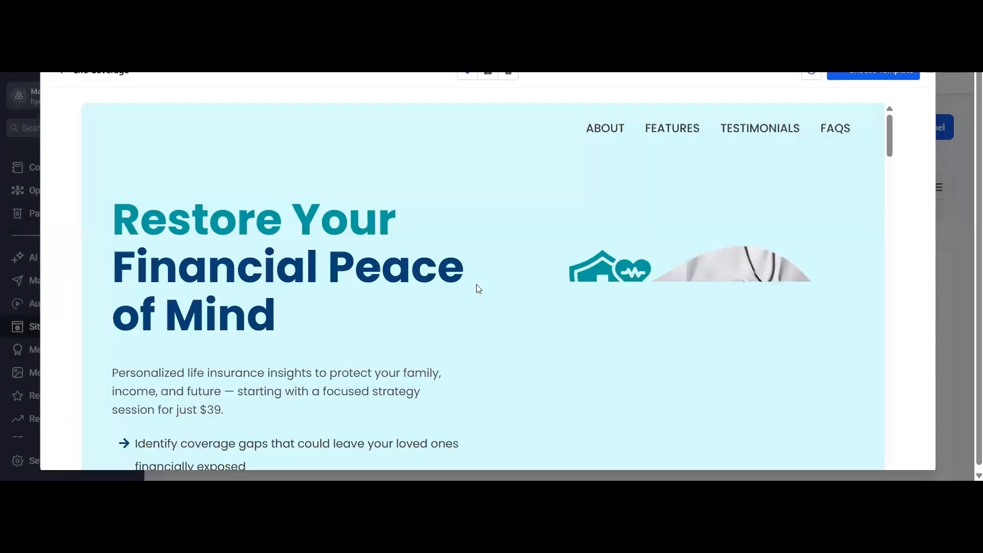
scroll(476, 284, down, 6)
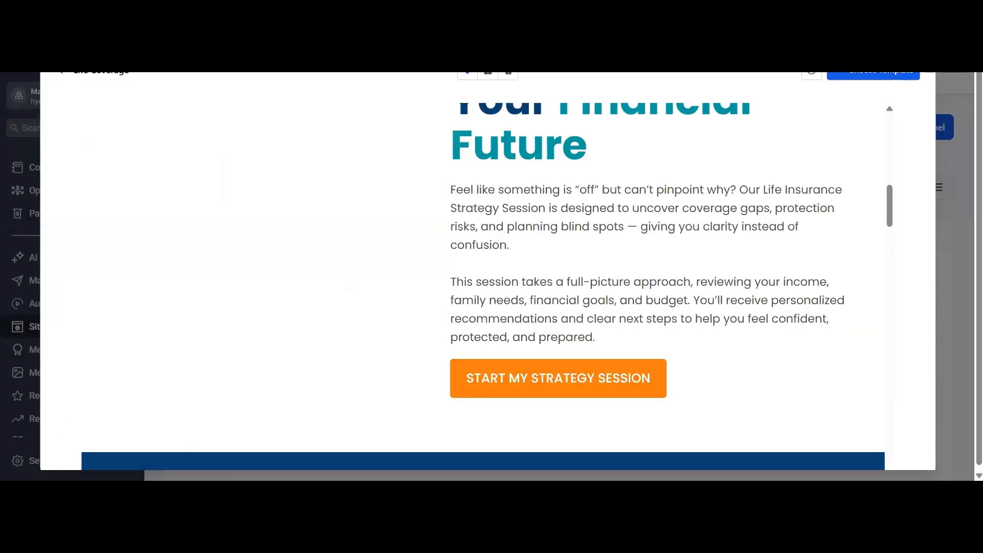
scroll(476, 284, down, 1)
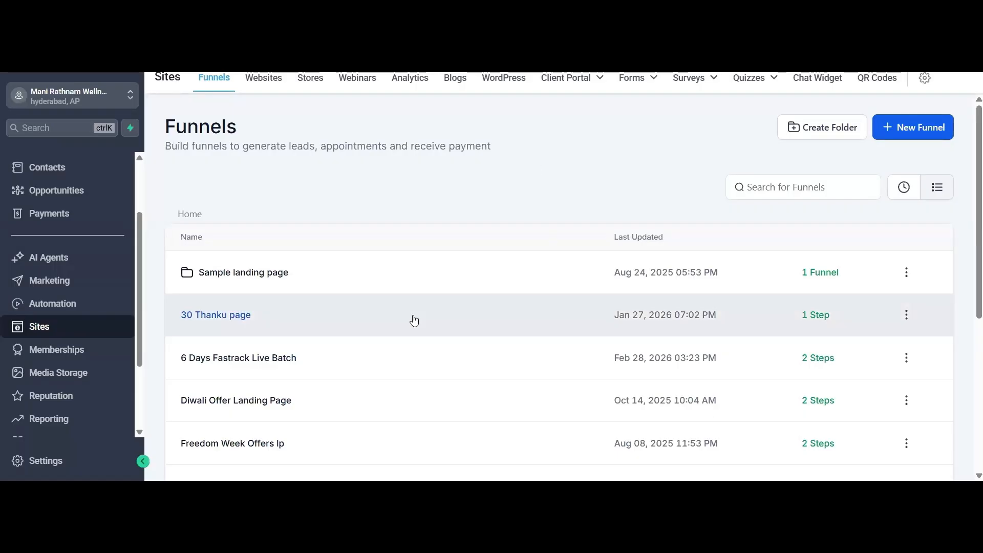
- Open the Websites section and start a new website using the From templates option
click(268, 87)
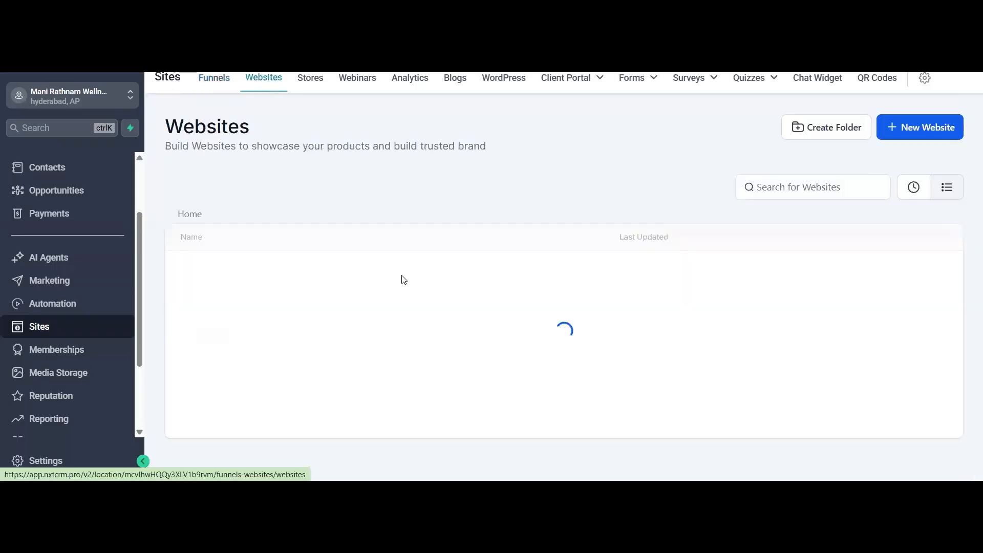
click(921, 128)
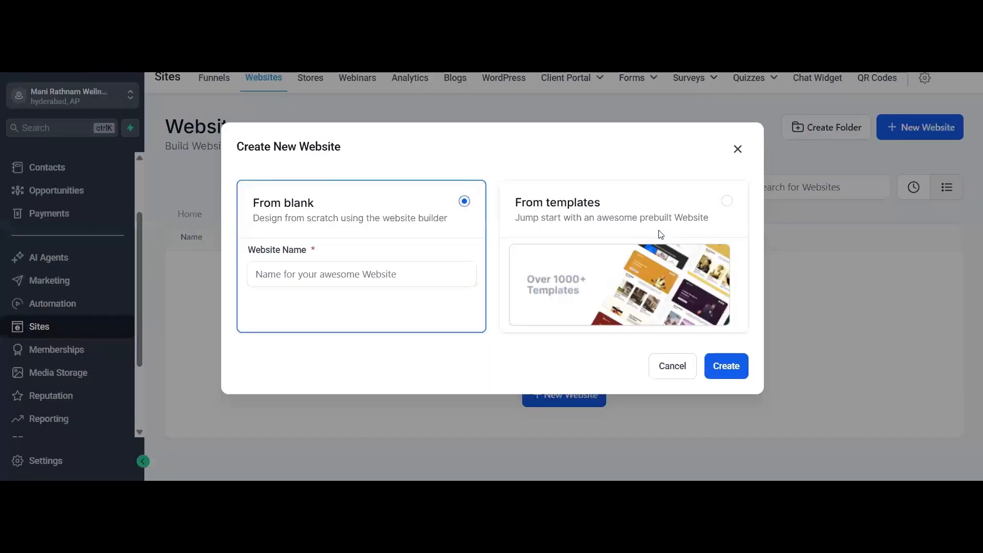
click(640, 236)
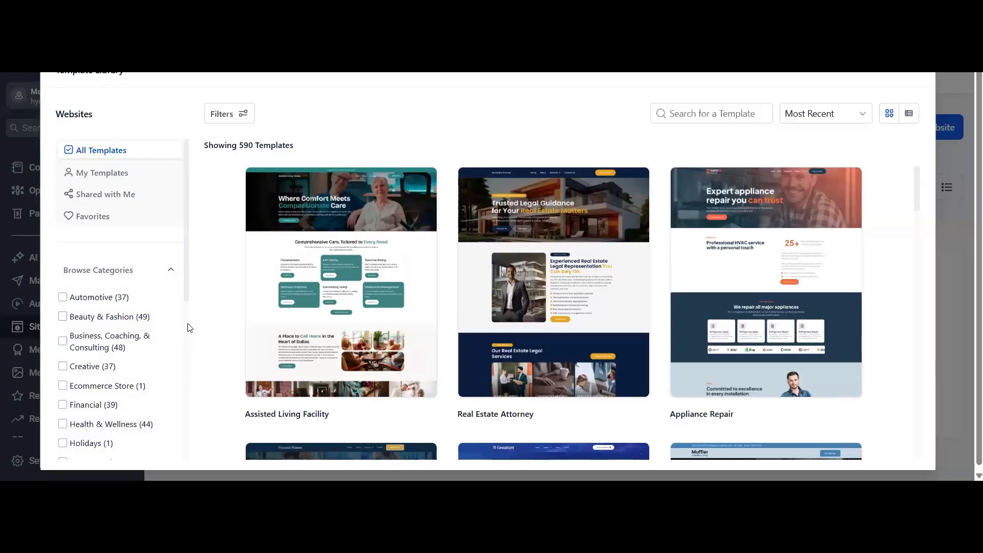
- Look through the full list of website template categories and close the library without choosing a template
scroll(88, 233, down, 2)
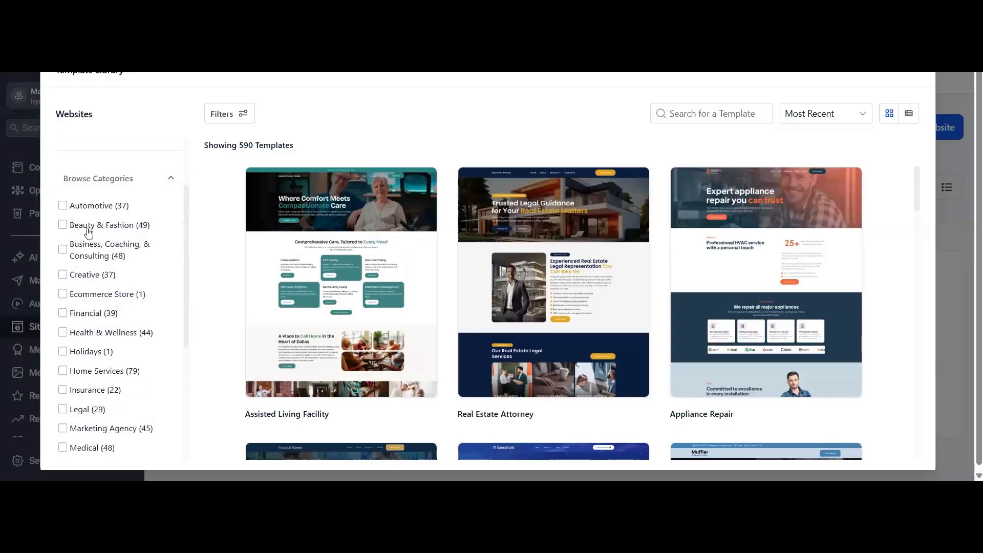
scroll(78, 245, up, 1)
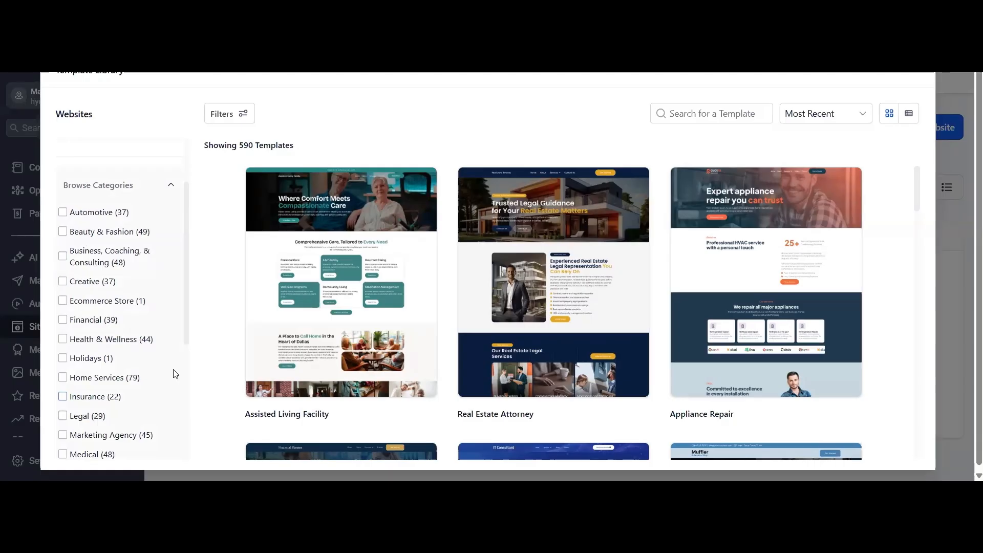
scroll(128, 366, down, 2)
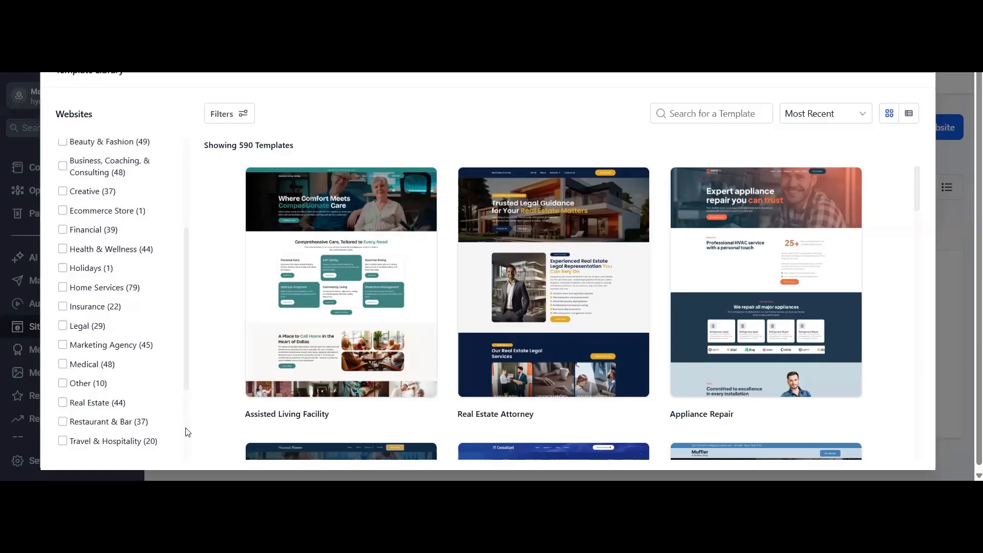
scroll(148, 364, down, 2)
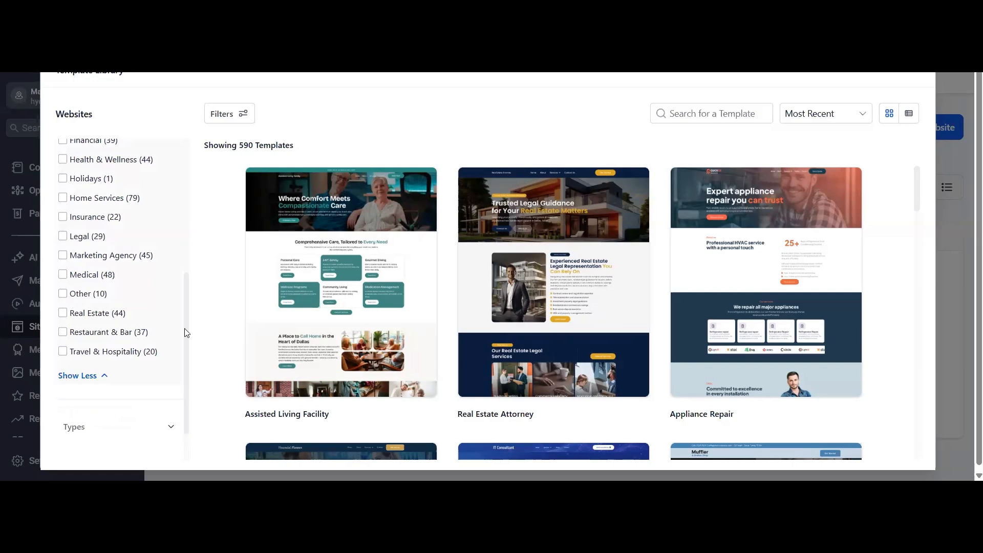
key(Escape)
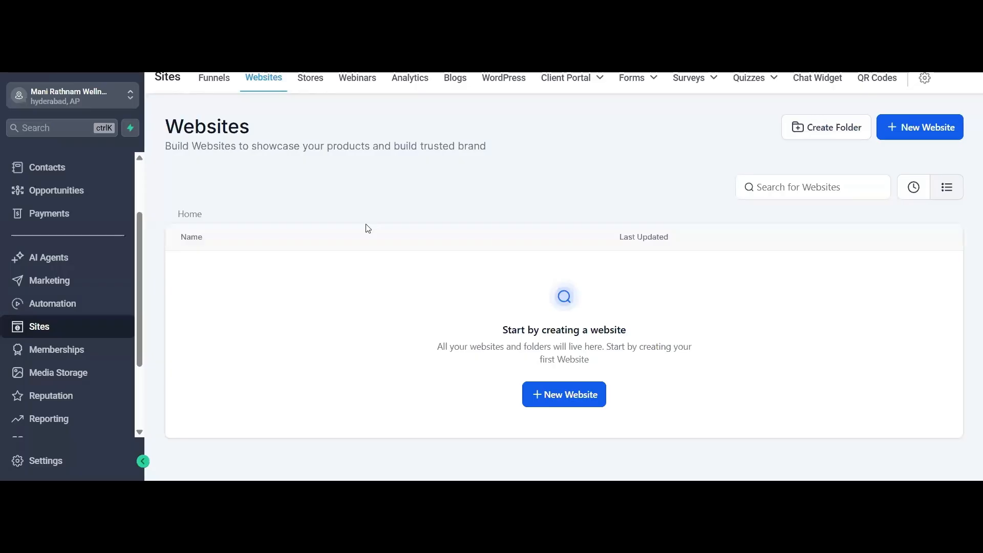
- Open the Stores section, start its onboarding to view the store setup guide, and close the guide
click(310, 82)
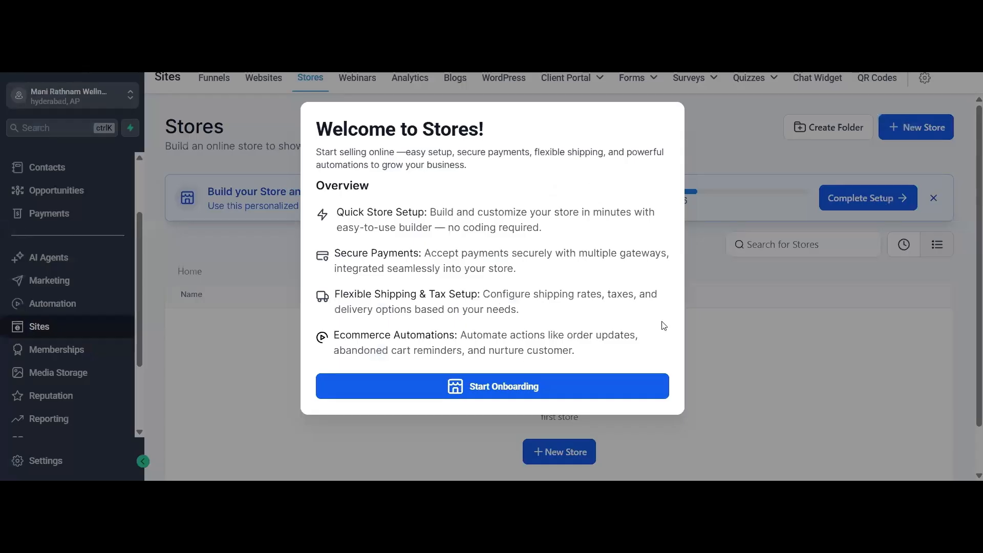
click(528, 385)
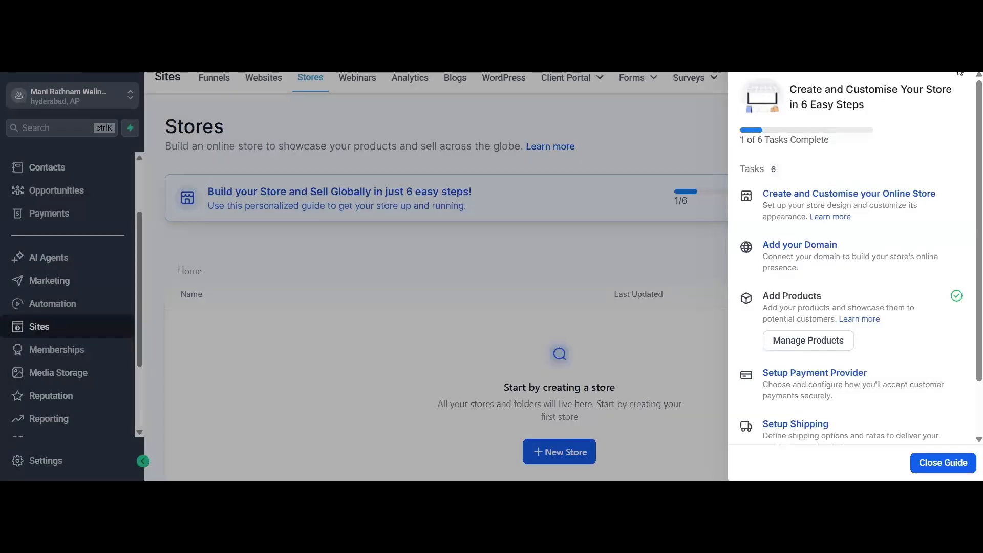
click(528, 175)
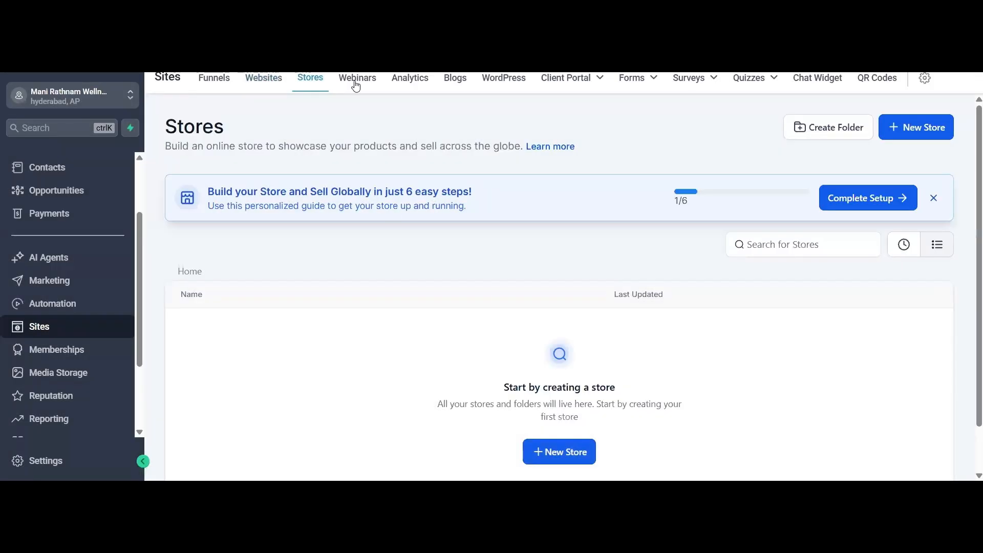
- Visit the Webinars section and look over the page views and opt-ins for funnels in Analytics
click(357, 79)
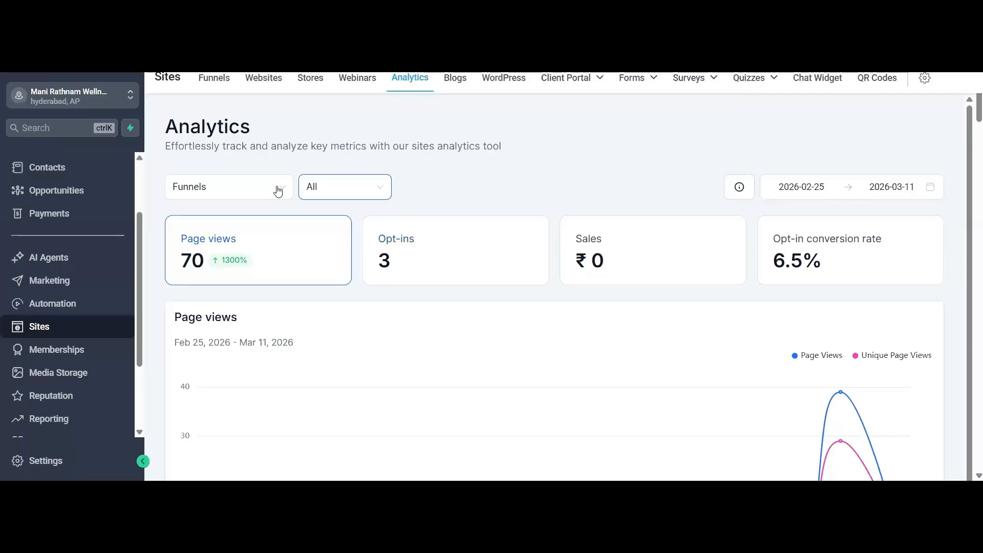
scroll(463, 298, down, 1)
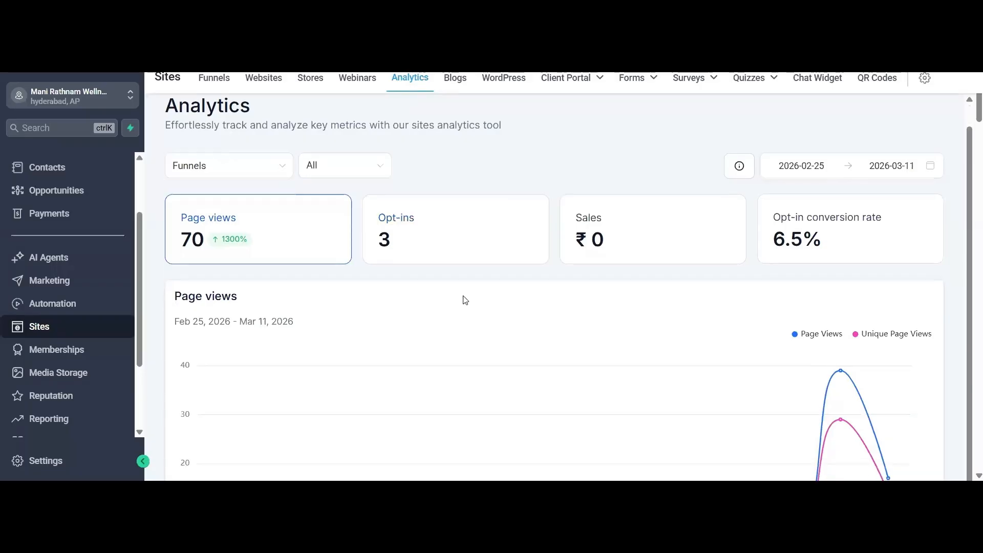
scroll(599, 101, up, 1)
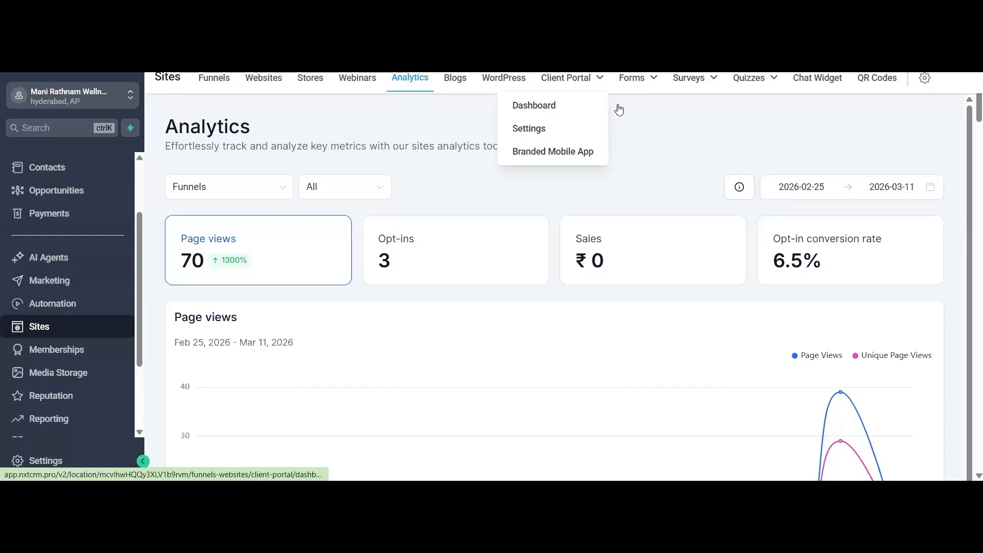
- Start a new form from templates in Forms, preview the Financial Investor template, and return to the forms list
mouse_move(634, 85)
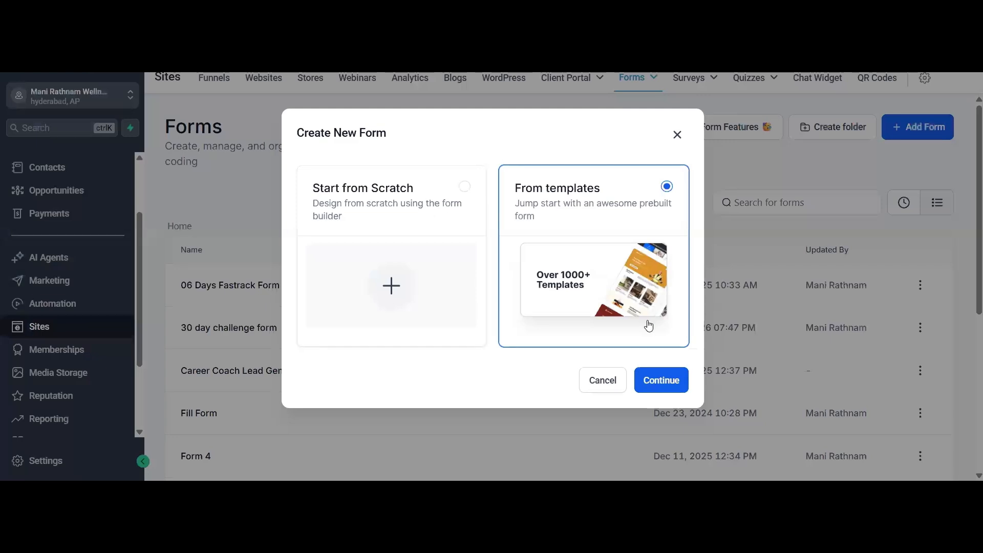
click(670, 380)
click(638, 233)
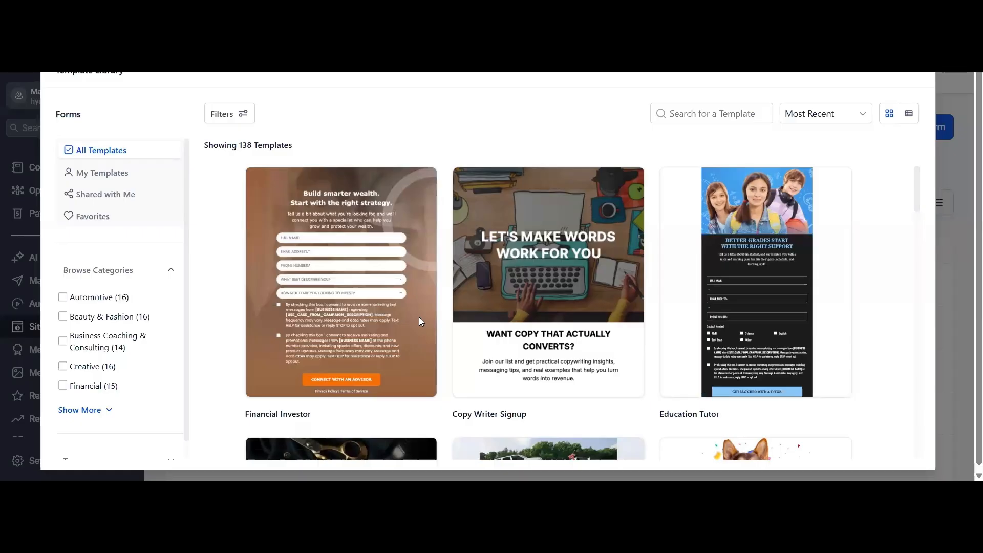
mouse_move(317, 297)
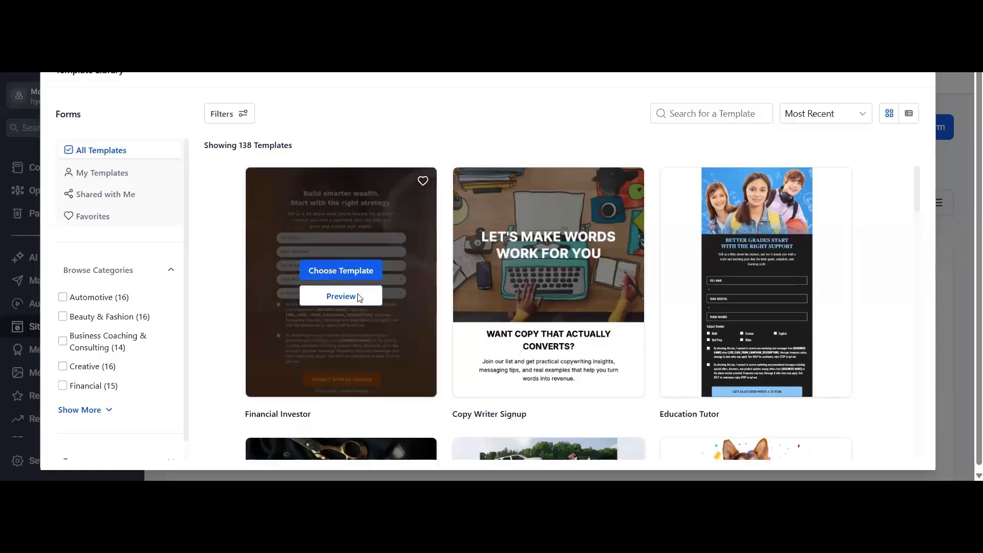
click(359, 297)
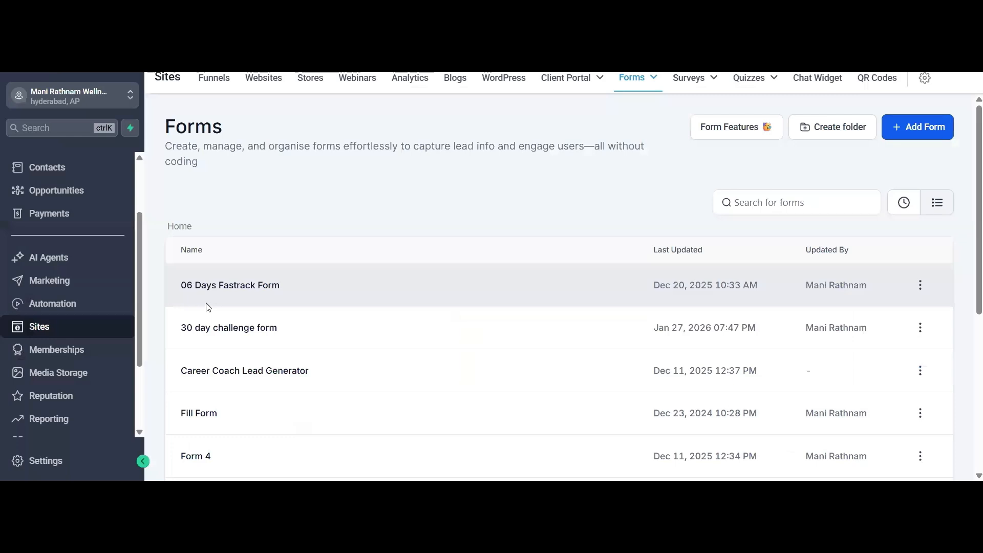
- Open the survey builder in Sites, look over its feature overview, and go to the surveys list
mouse_move(699, 80)
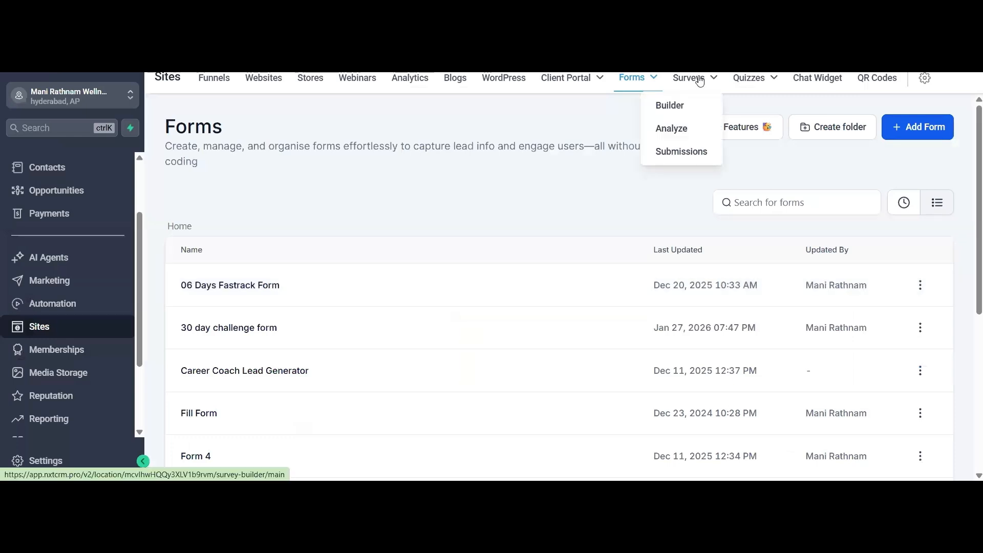
click(681, 106)
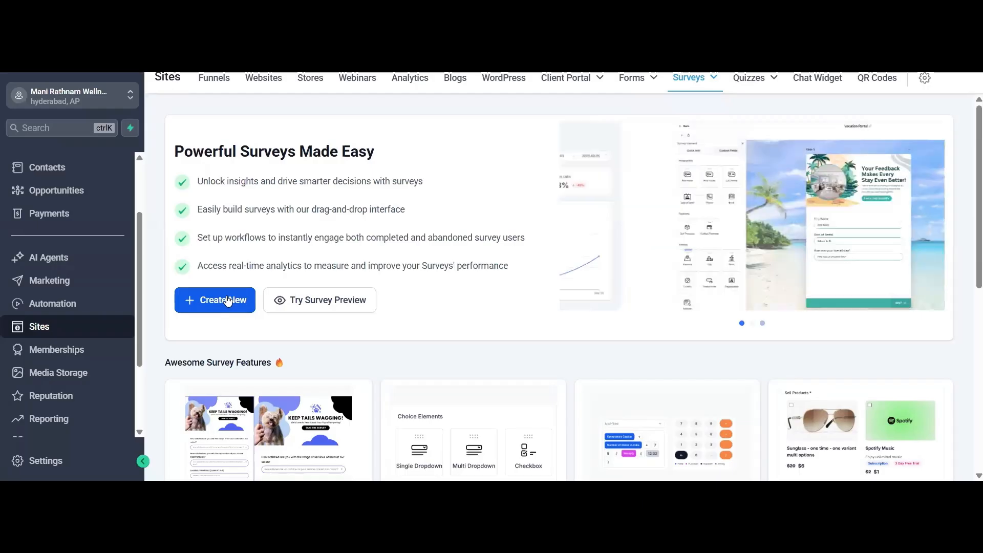
click(228, 301)
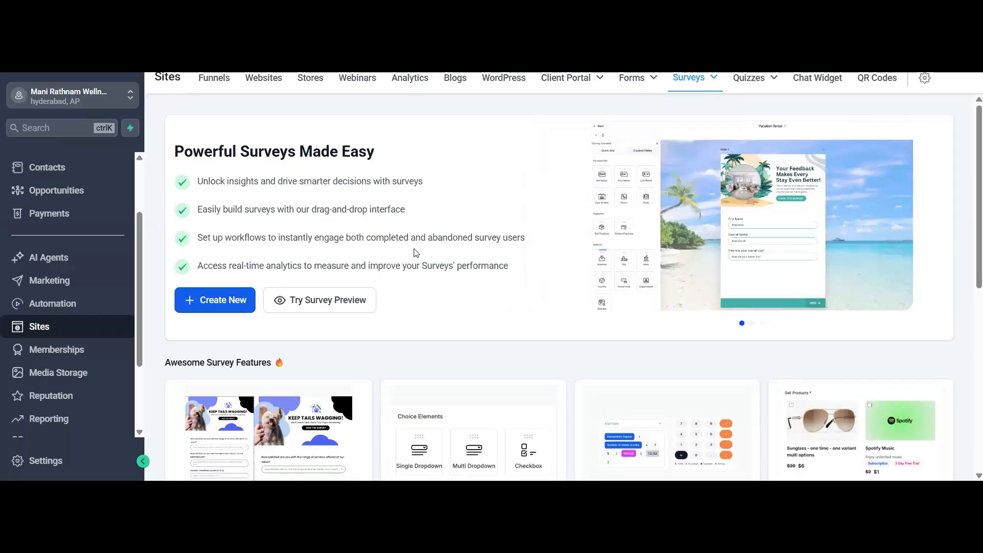
click(208, 301)
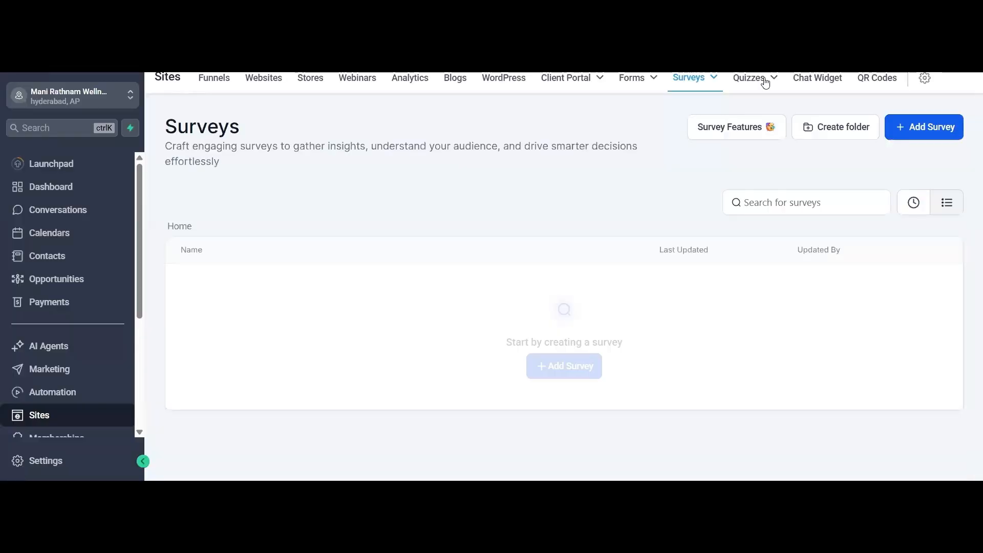
- Open the Memberships section and look over the client portal dashboard
mouse_move(765, 83)
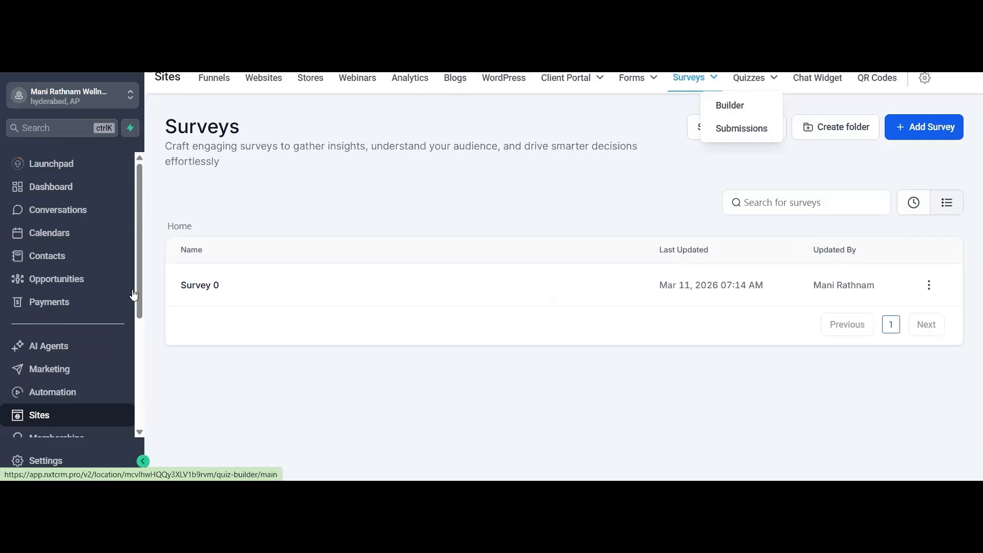
scroll(82, 375, down, 1)
click(81, 375)
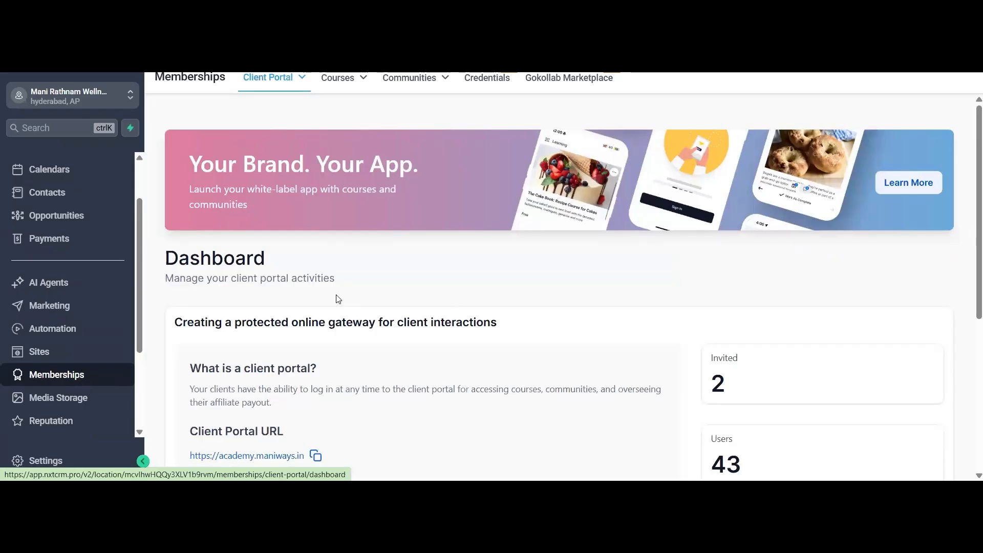
scroll(336, 298, down, 3)
scroll(336, 298, up, 2)
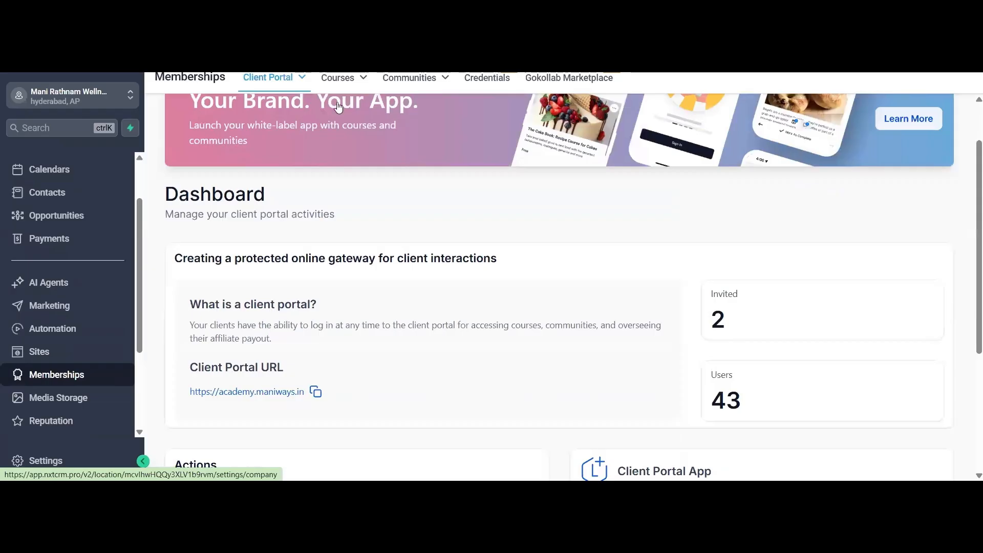
- Look over the Courses dashboard in Memberships, then view the course products list
mouse_move(340, 83)
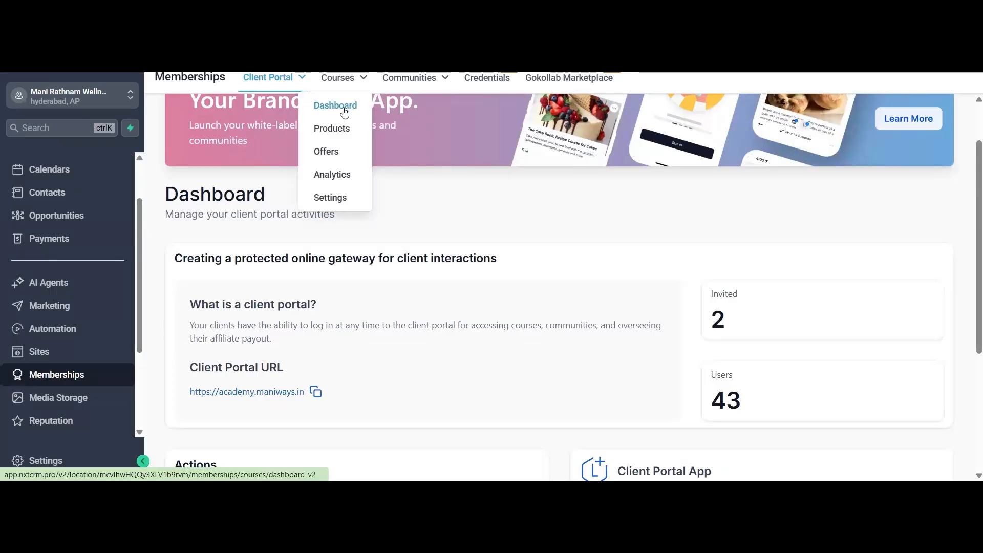
click(344, 110)
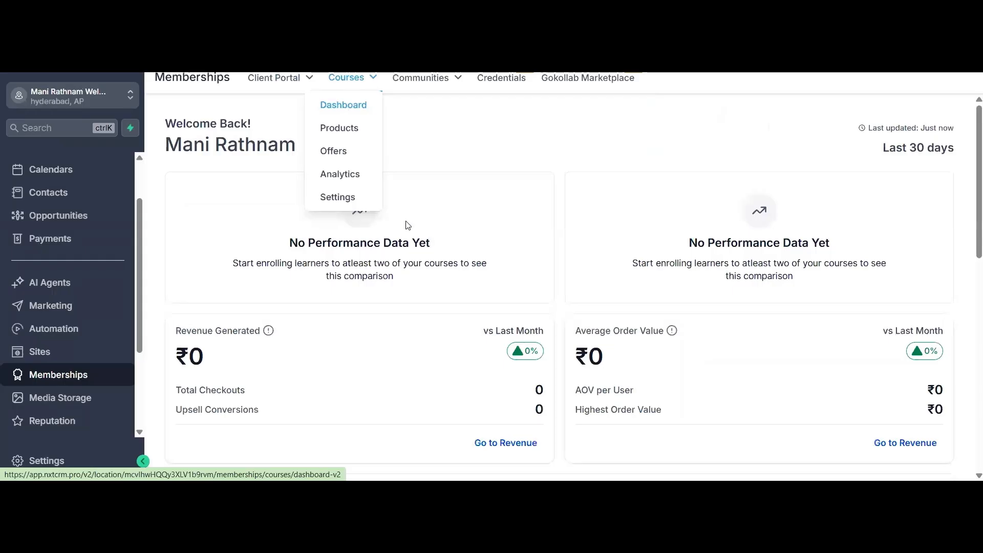
scroll(410, 233, down, 5)
scroll(369, 93, up, 5)
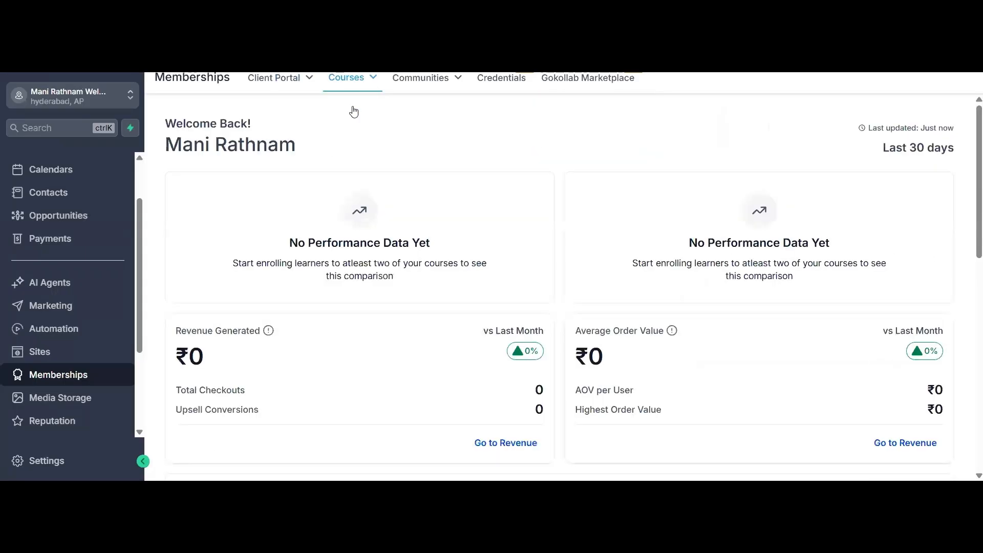
mouse_move(352, 78)
click(347, 130)
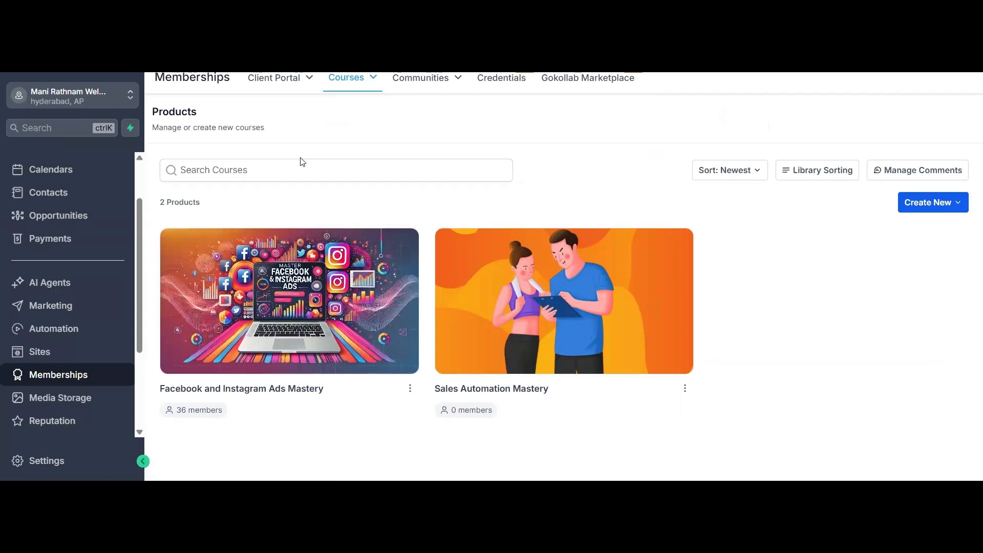
- Open Communities in Memberships and look over the existing community group's card
click(420, 78)
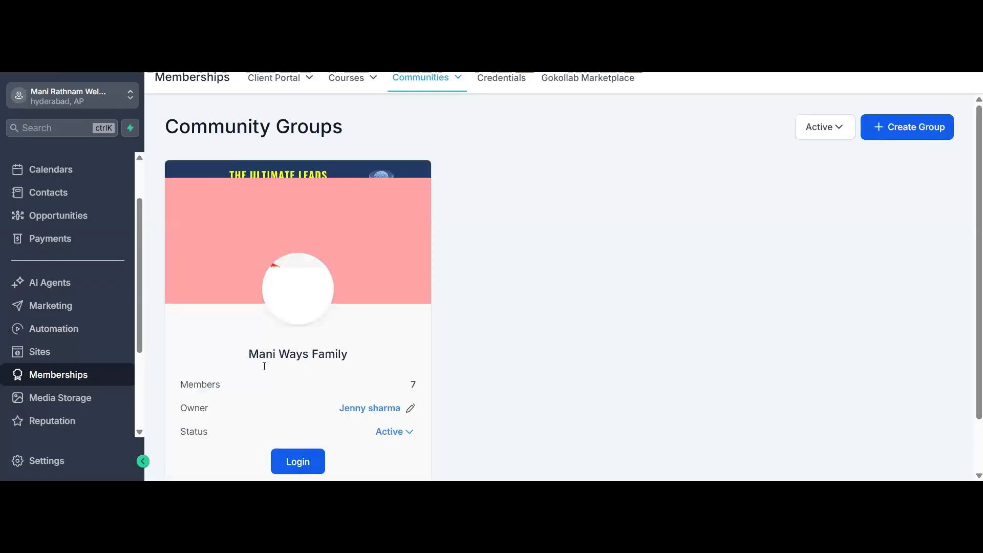
scroll(329, 337, down, 1)
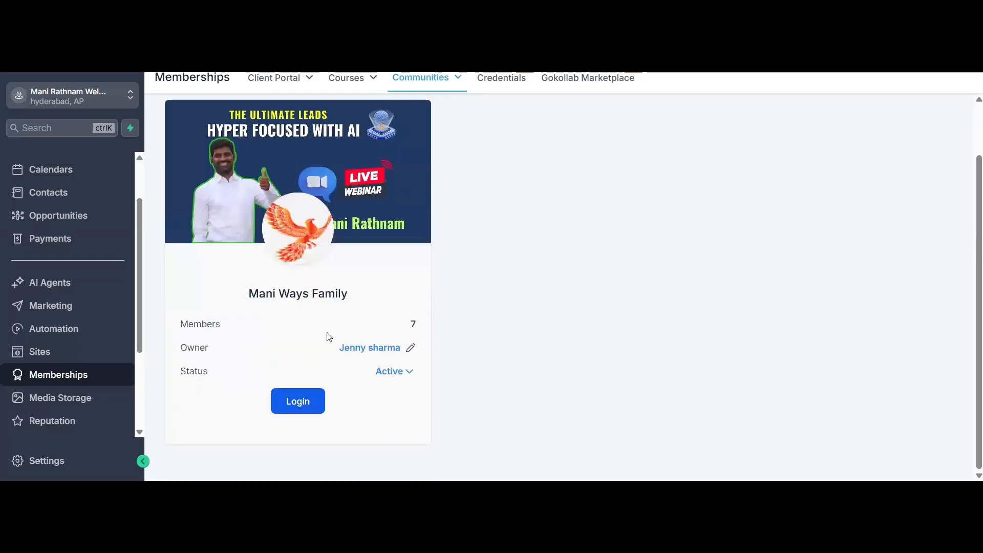
scroll(329, 337, up, 1)
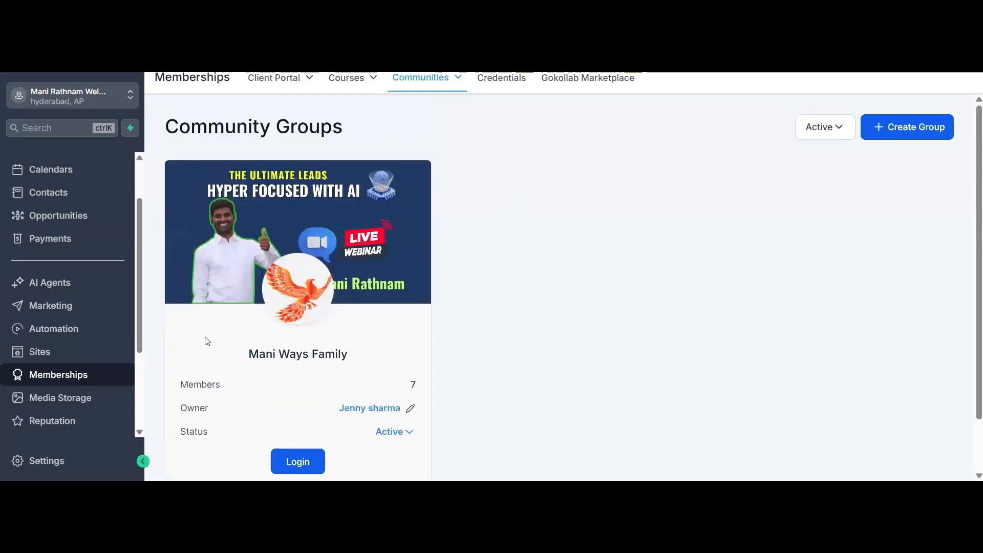
- Open Media Storage and browse the uploaded images and videos
click(72, 398)
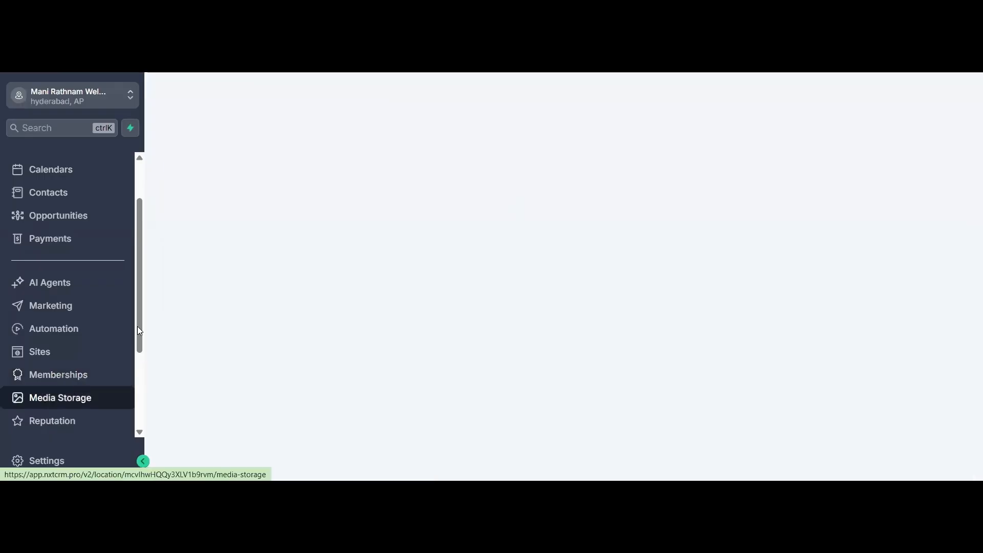
scroll(138, 327, down, 1)
scroll(138, 332, down, 1)
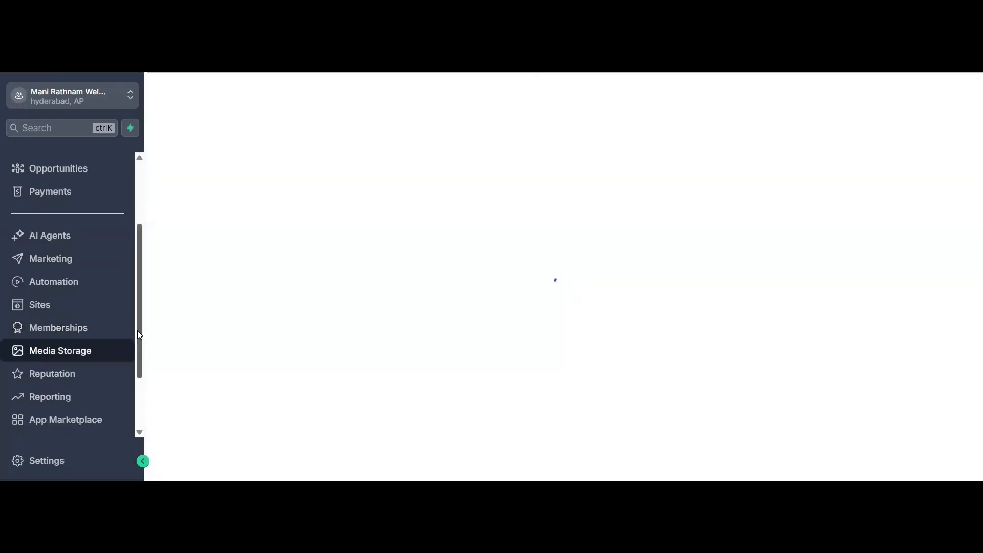
scroll(137, 331, down, 1)
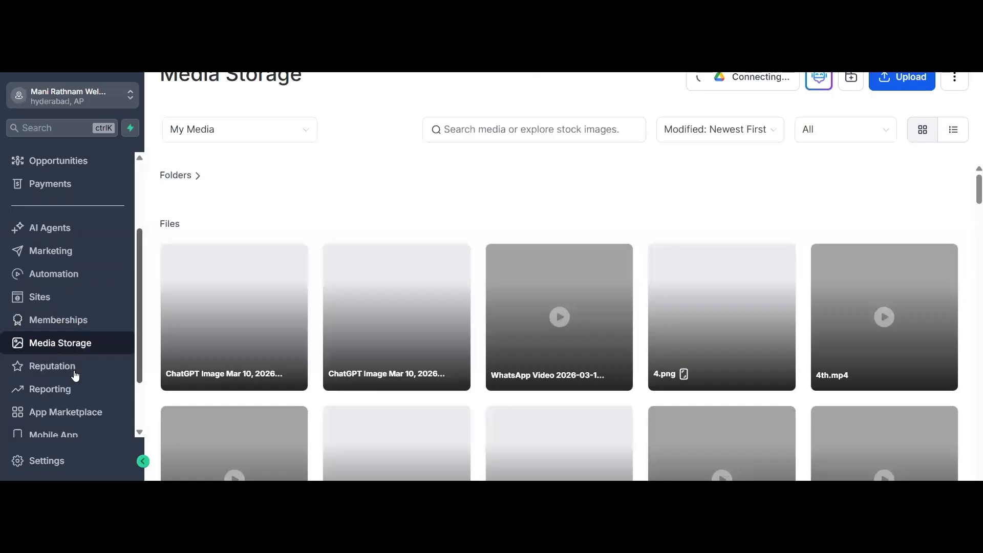
scroll(75, 376, down, 1)
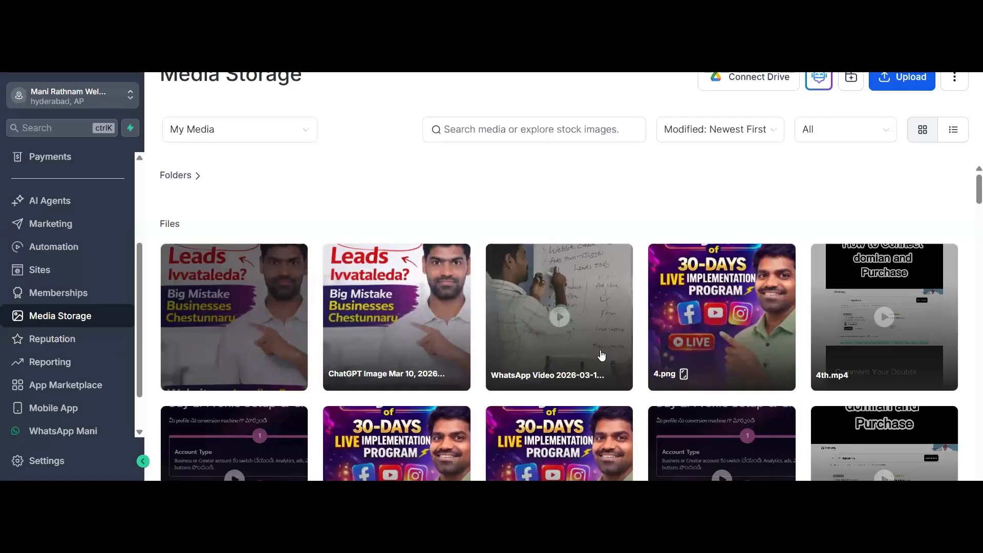
scroll(607, 356, down, 10)
scroll(608, 361, up, 5)
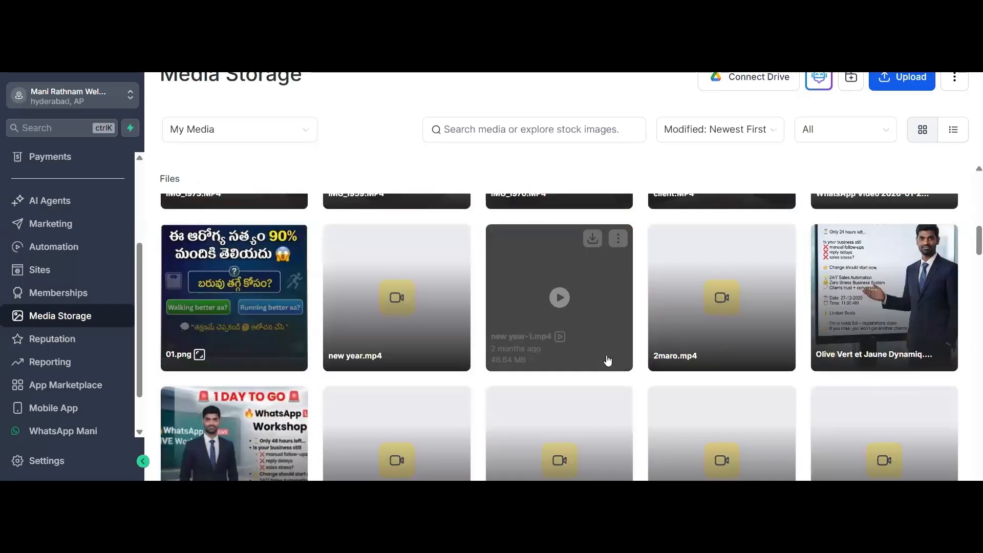
scroll(607, 360, up, 5)
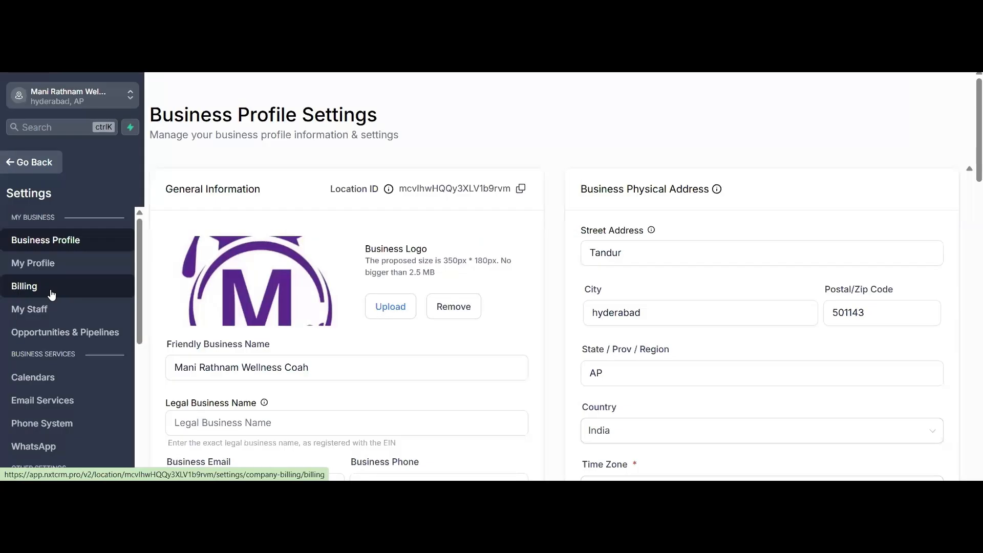
- Start adding a new user in the My Staff settings and look over the User Info fields, calendar and signature options
click(50, 316)
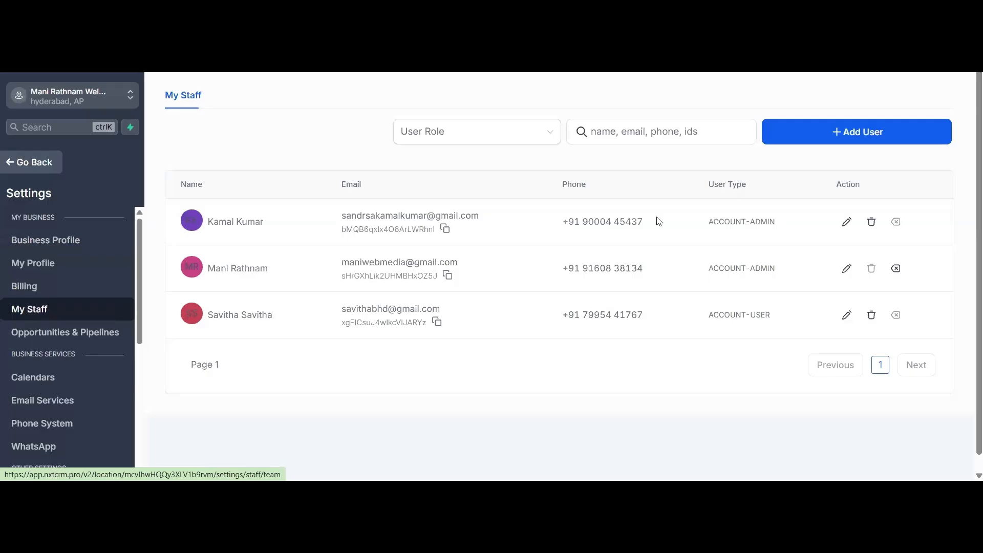
click(883, 142)
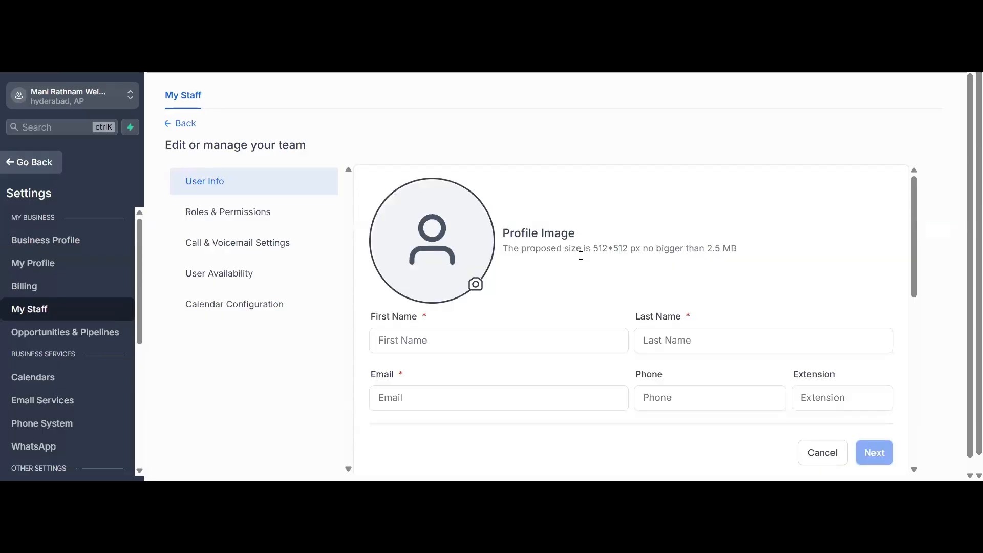
scroll(491, 235, down, 2)
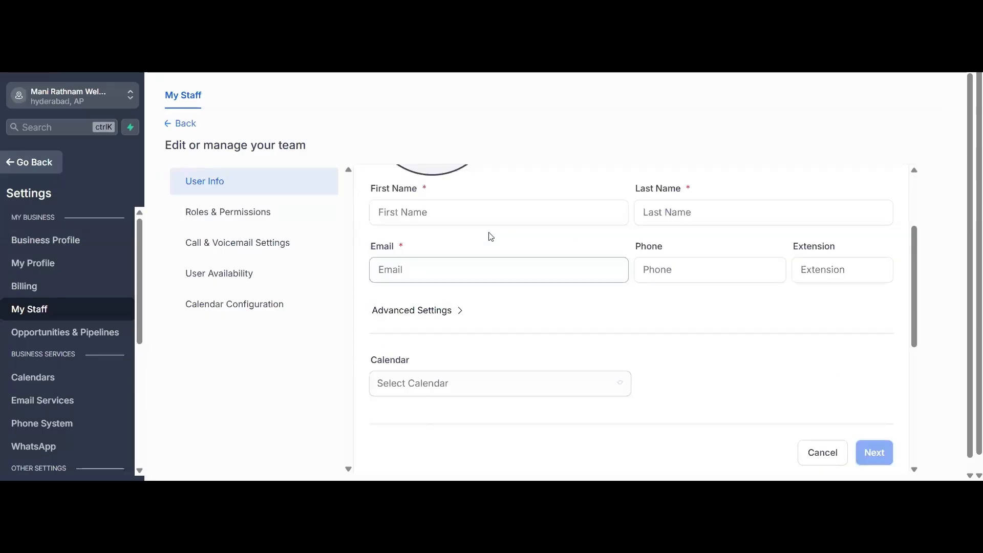
click(416, 211)
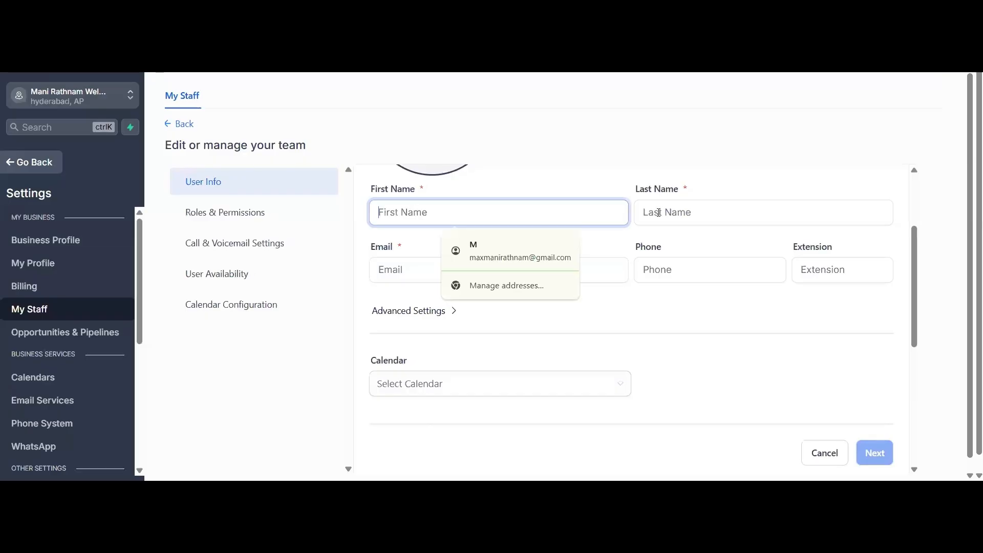
click(700, 271)
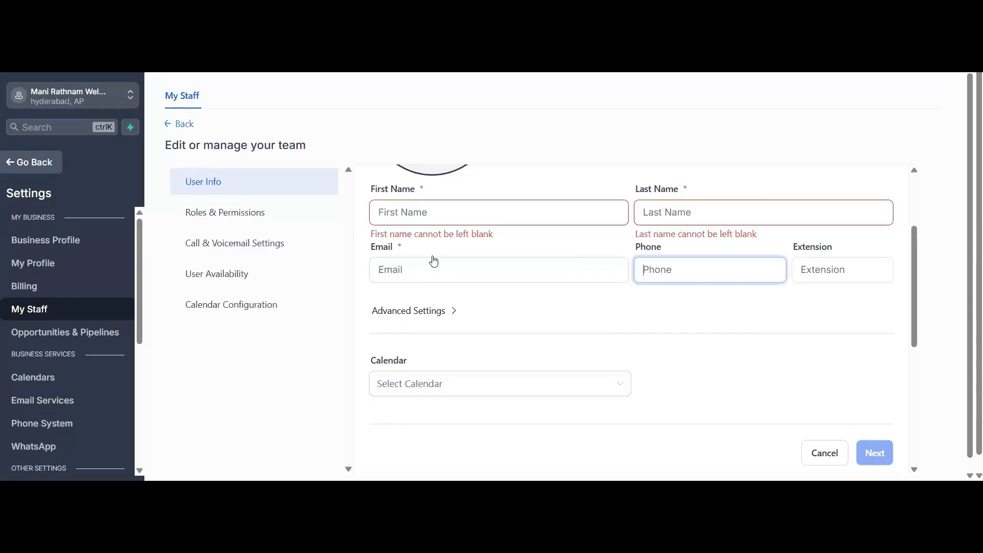
scroll(509, 273, down, 2)
key(Tab)
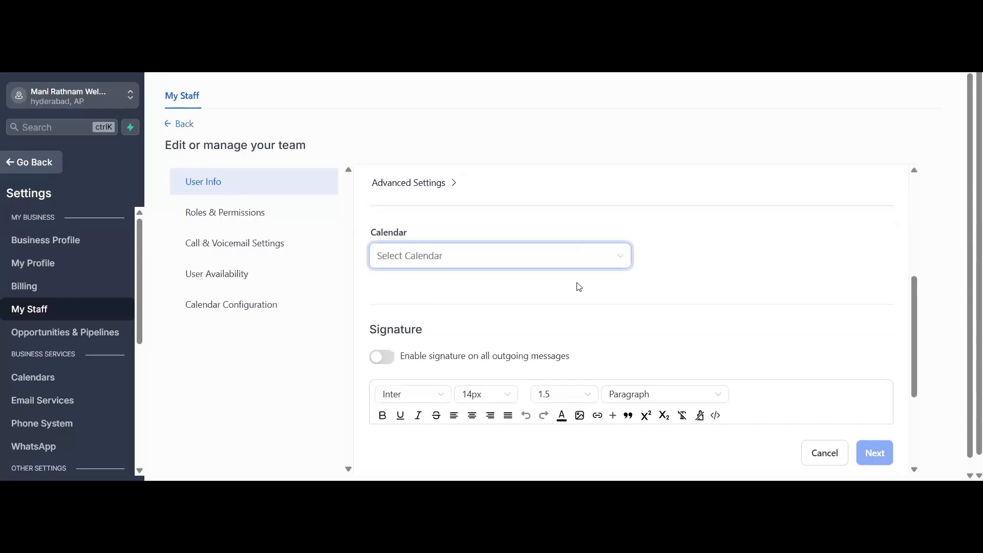
scroll(542, 301, up, 5)
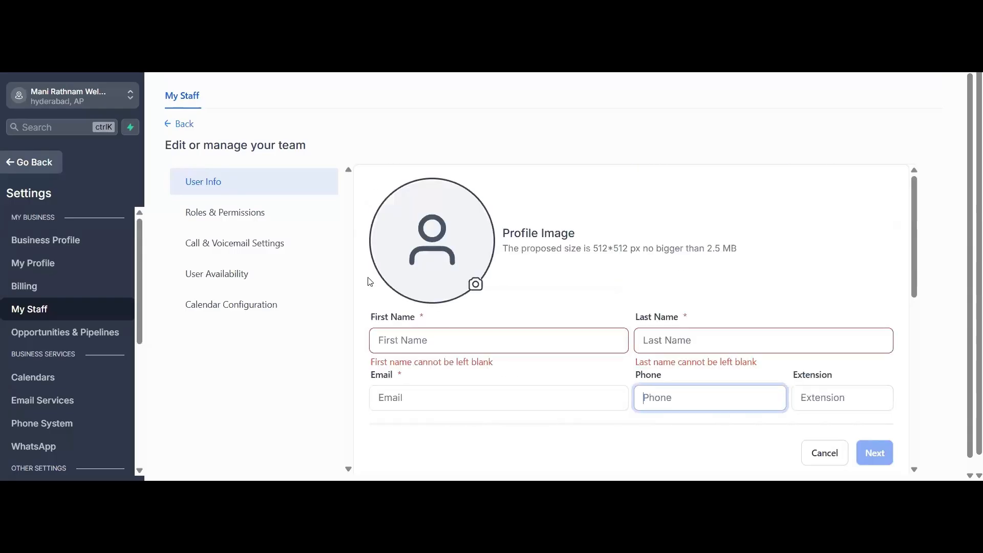
scroll(254, 226, down, 2)
scroll(253, 217, down, 1)
- Open the new user's Roles & Permissions and review the permissions from AI Agents through Contacts and Conversations
click(265, 217)
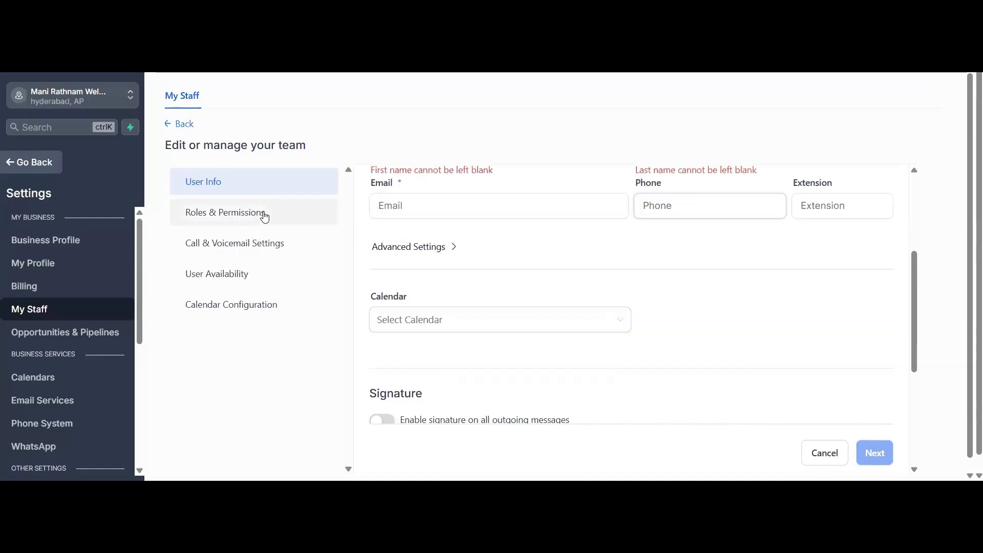
click(268, 217)
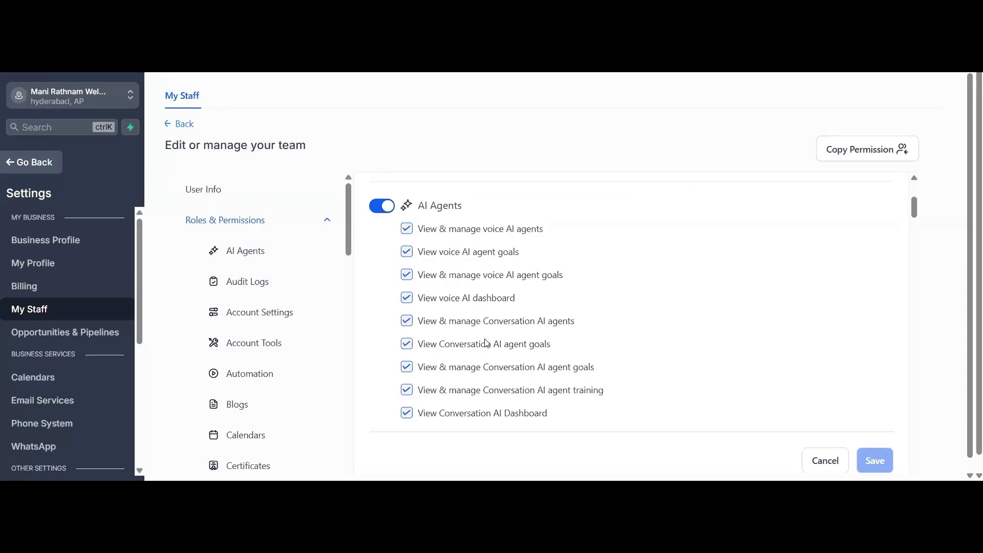
scroll(489, 341, down, 3)
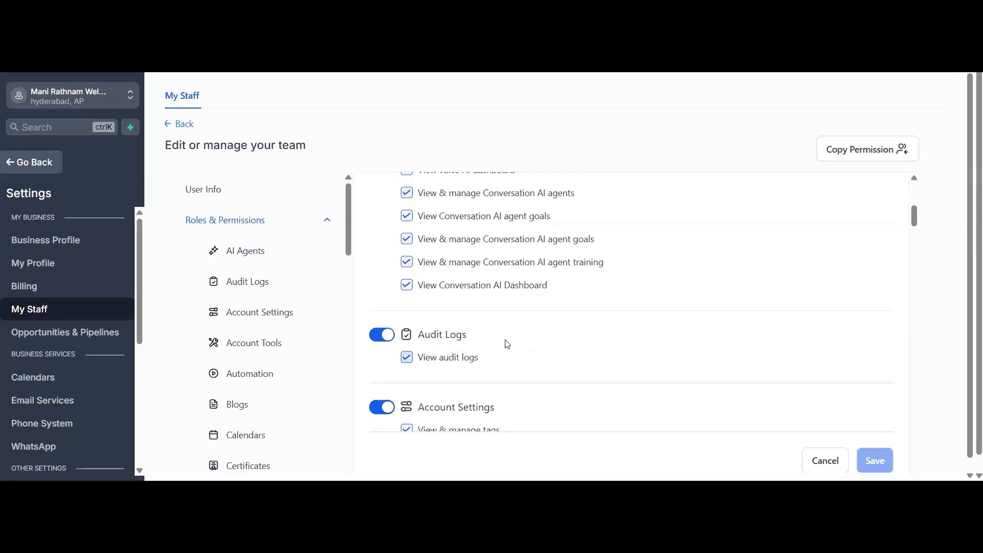
scroll(460, 329, down, 4)
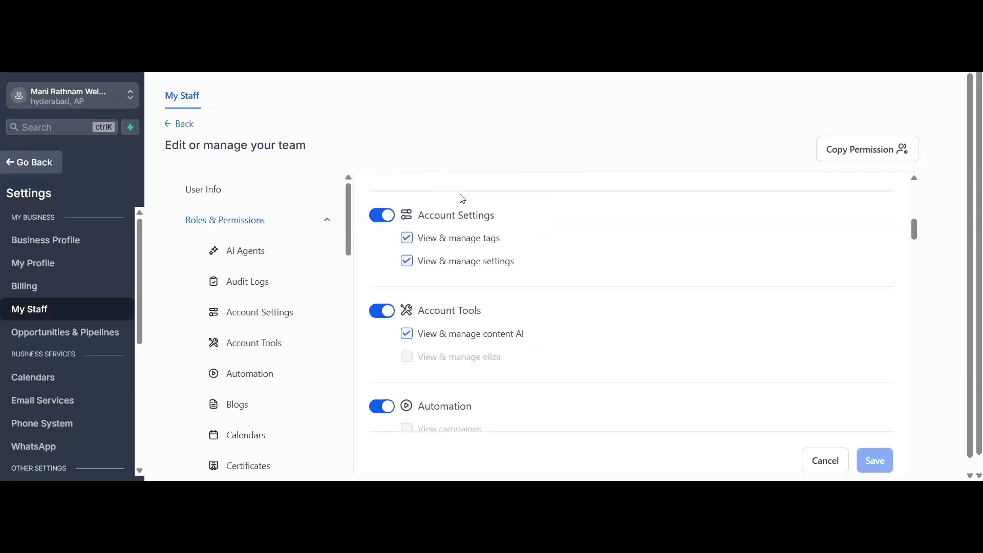
scroll(492, 347, down, 4)
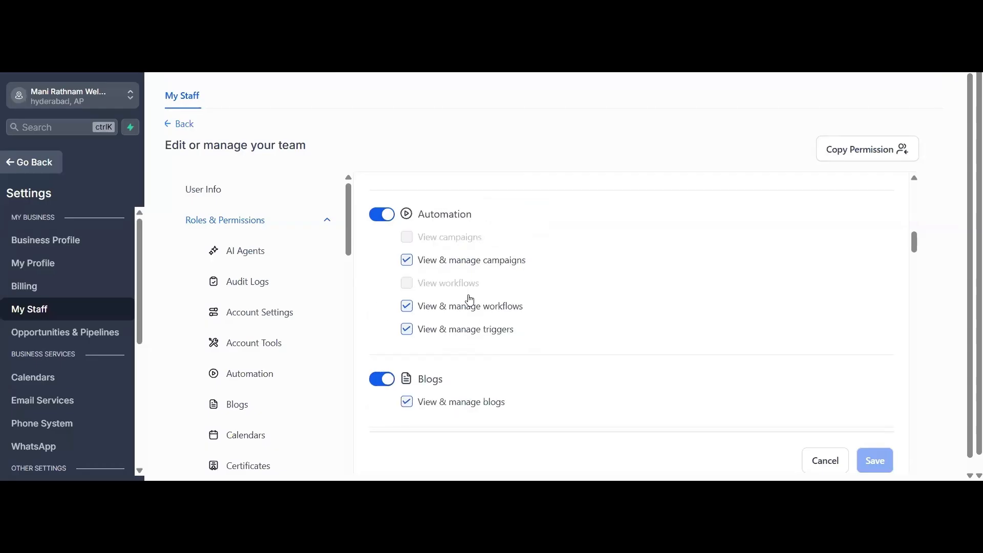
scroll(479, 307, down, 8)
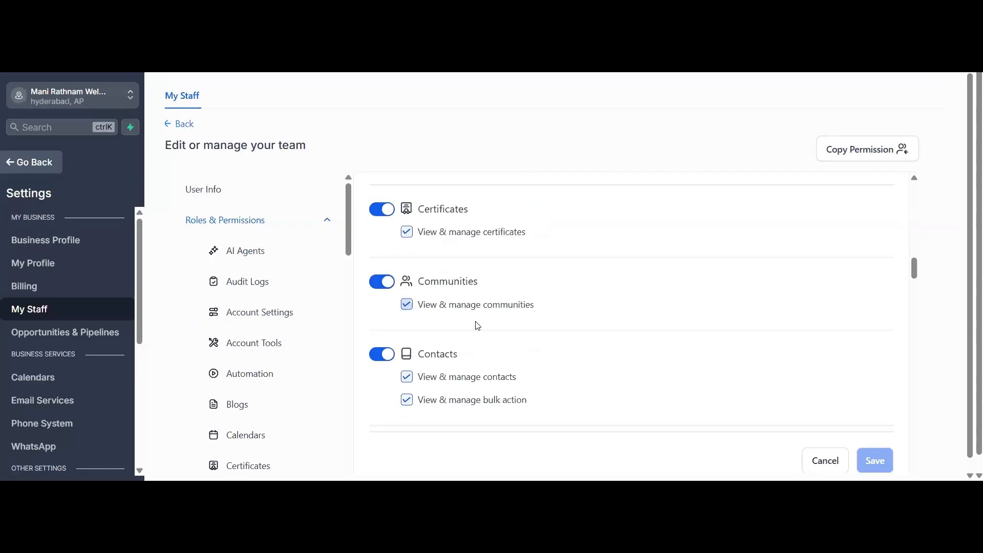
scroll(372, 232, down, 1)
scroll(445, 354, down, 1)
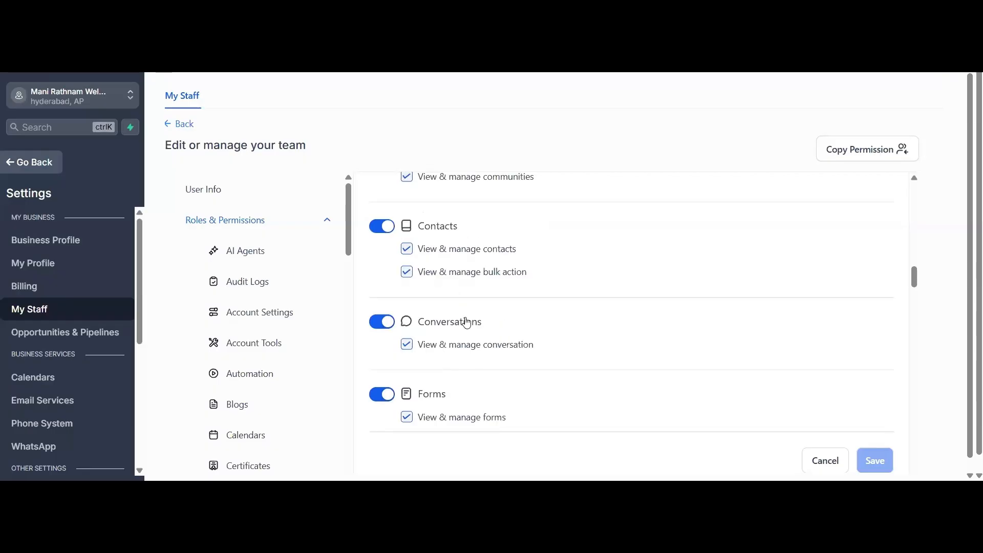
- Turn the new user's conversation and forms permissions off and back on
click(407, 346)
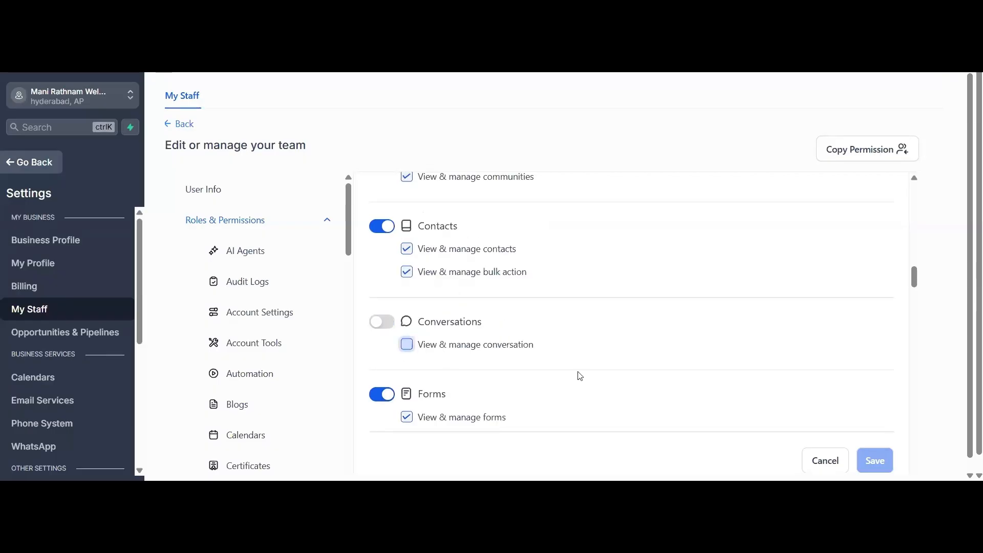
click(532, 342)
scroll(532, 341, down, 2)
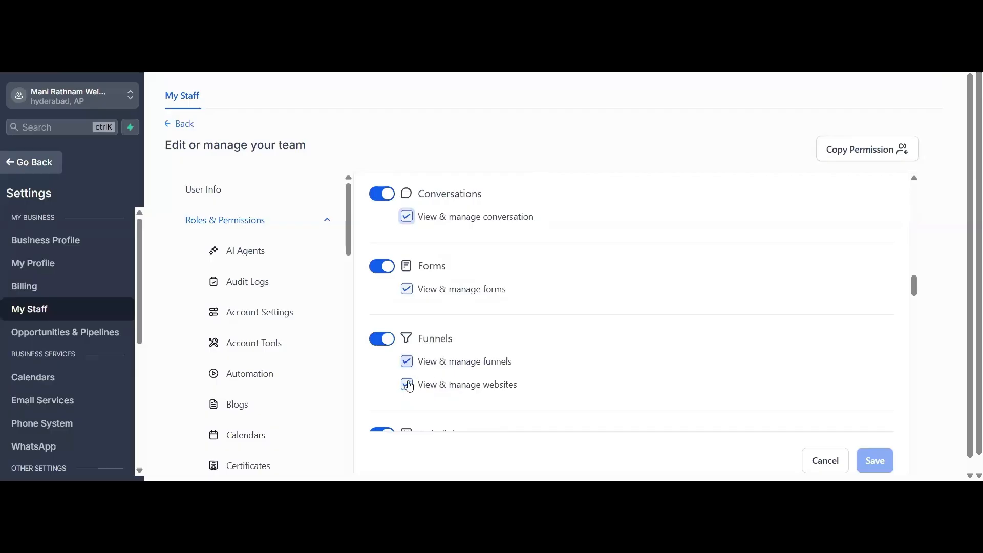
click(409, 292)
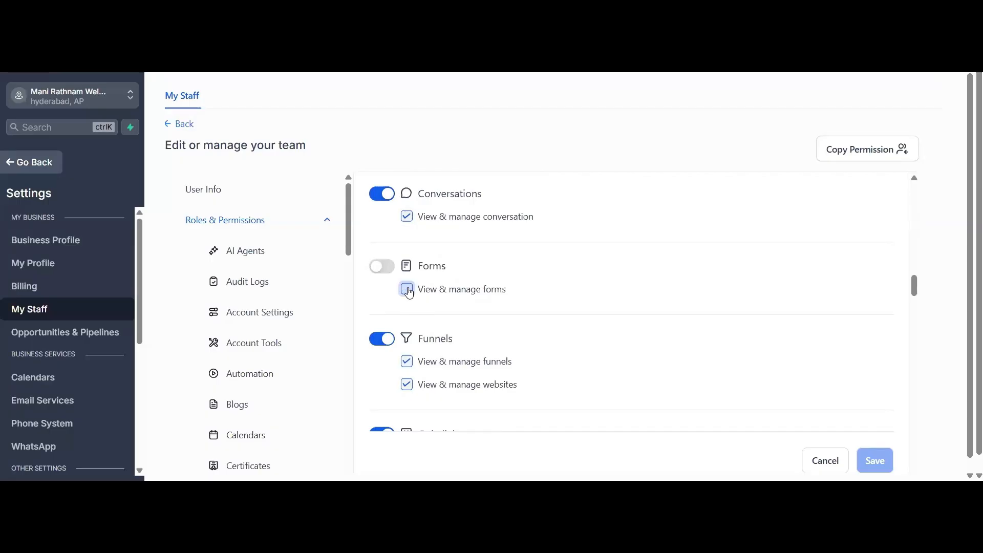
click(408, 290)
- Review the new user's remaining permissions, from Marketing and Medias to Payments and Payment Settings
scroll(435, 313, down, 5)
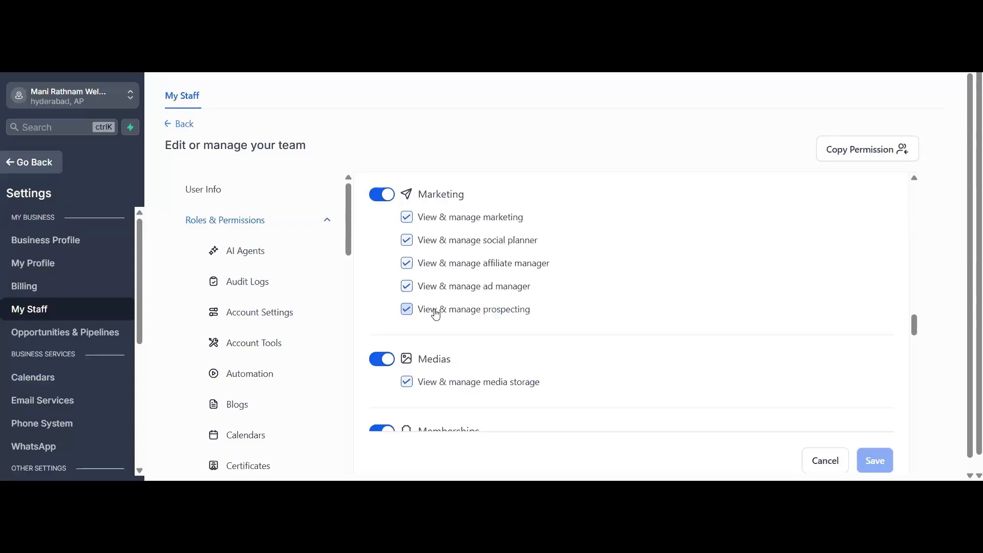
scroll(436, 313, down, 5)
scroll(436, 314, down, 5)
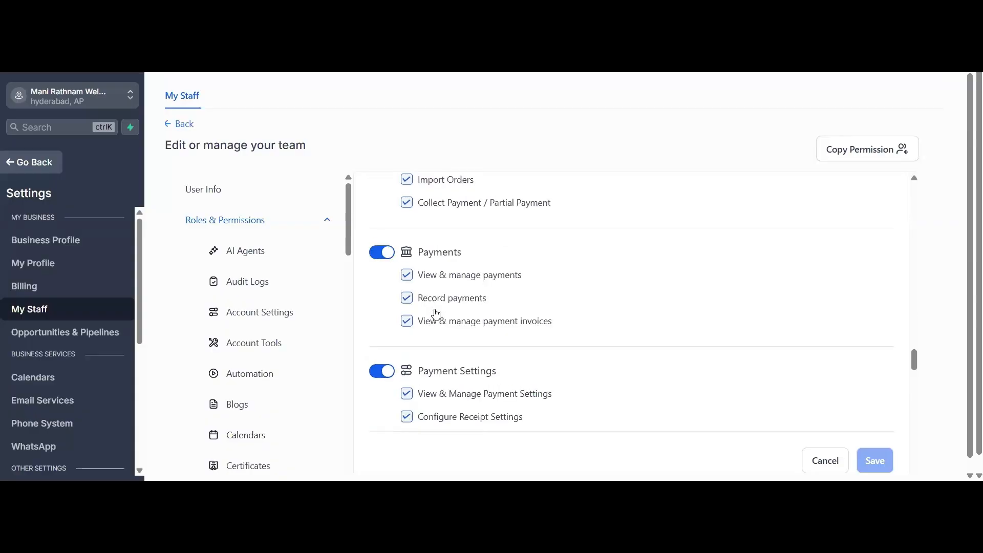
- Review the new user's permissions from Payment Settings through Reputations and Transactions to User Management and WordPress
scroll(435, 313, down, 5)
scroll(436, 313, down, 5)
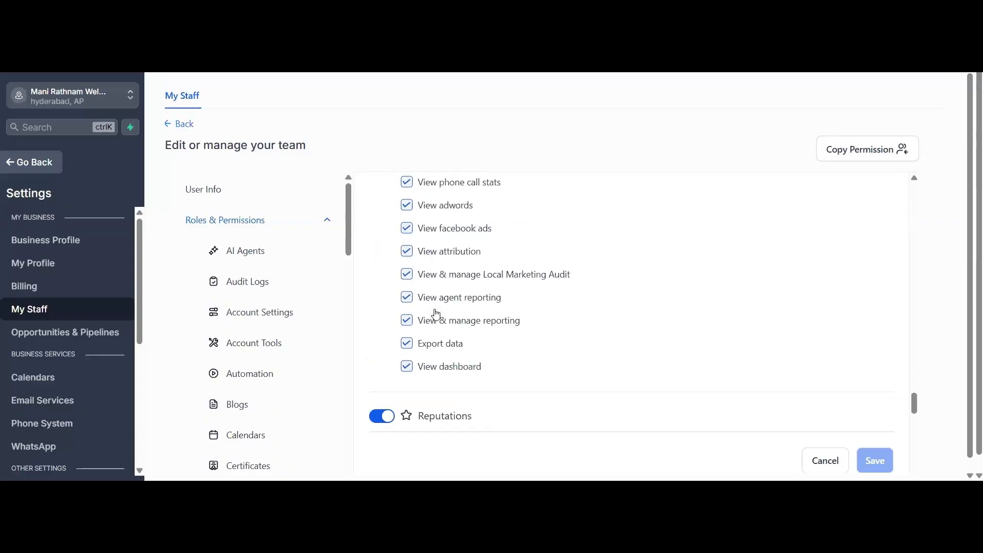
scroll(436, 314, down, 5)
scroll(436, 314, down, 5)
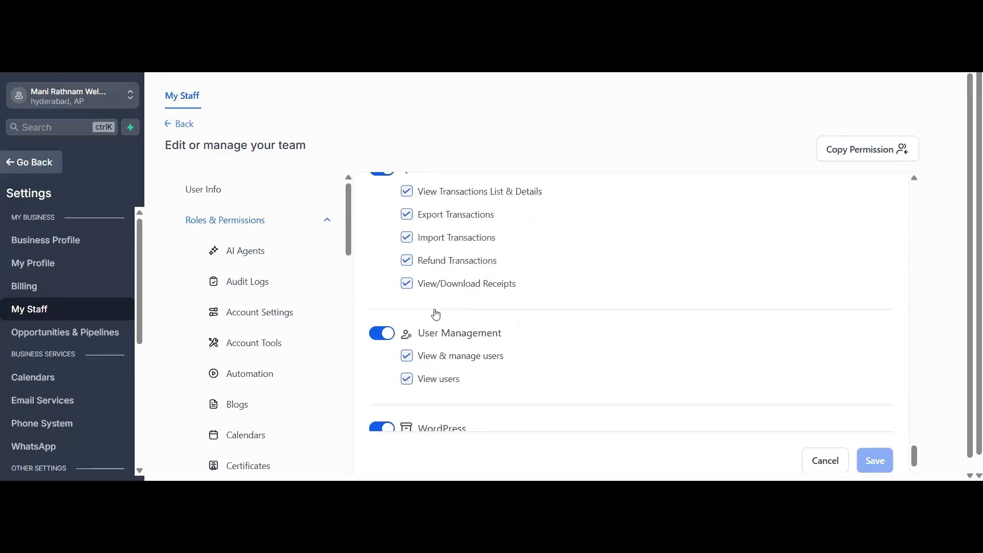
scroll(460, 320, down, 2)
- Go back over the new user's permissions for Subscriptions, Products, Opportunities, Memberships, Integrations and Sub-Accounts
scroll(461, 328, up, 5)
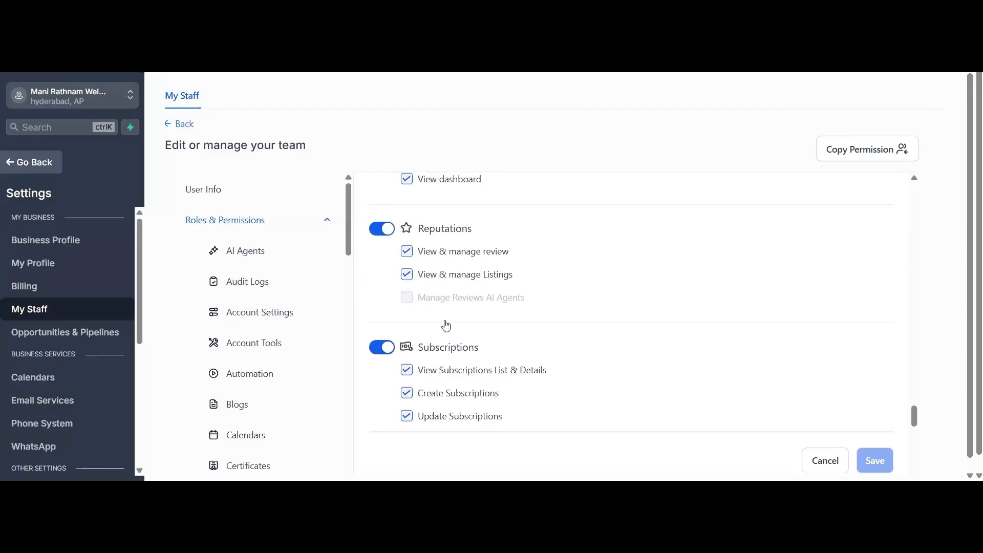
scroll(443, 307, up, 5)
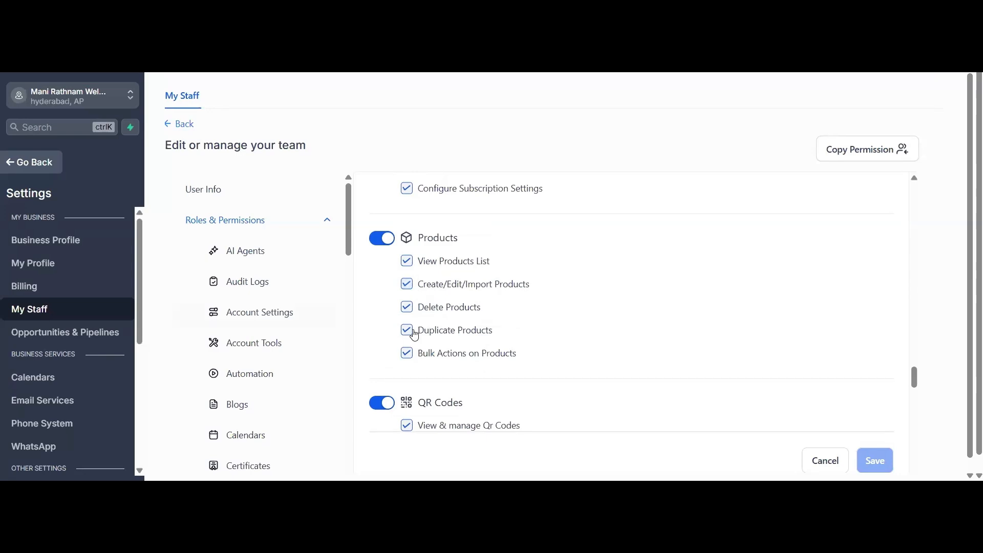
scroll(412, 332, up, 3)
scroll(415, 334, up, 4)
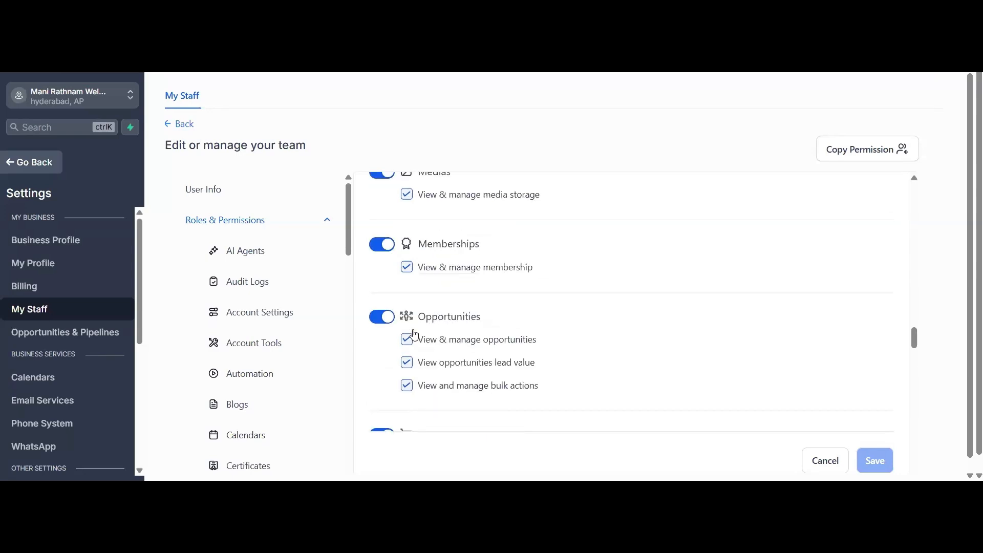
scroll(510, 297, up, 4)
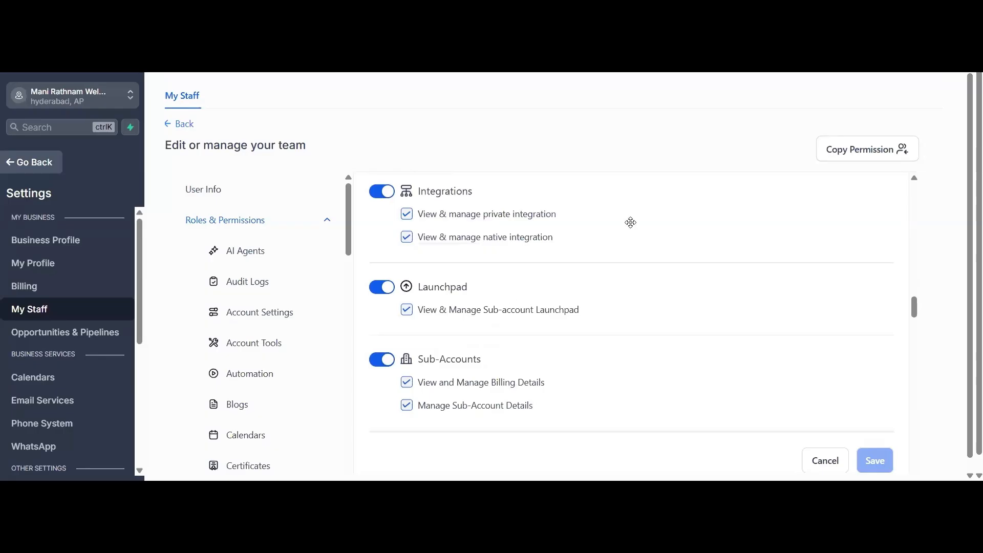
scroll(560, 351, down, 5)
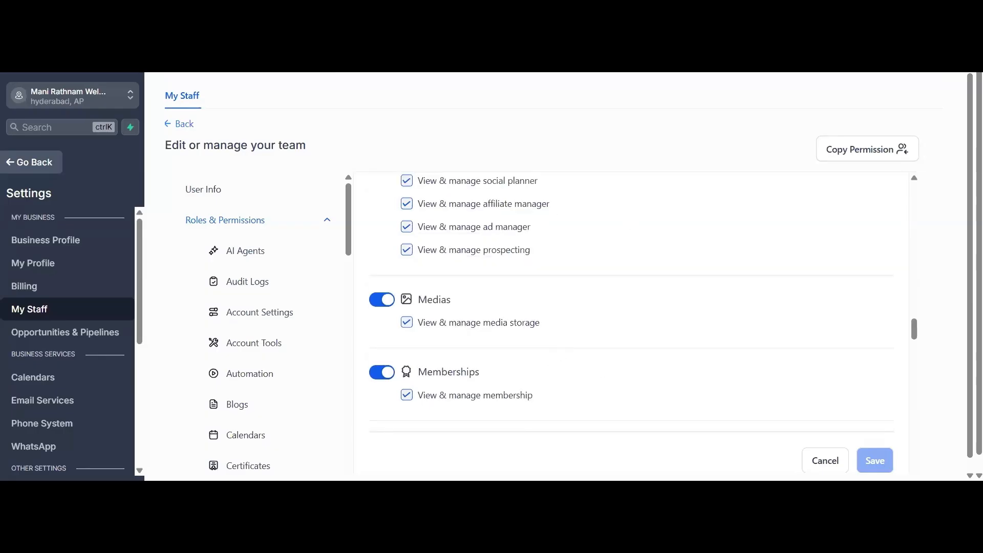
scroll(560, 351, down, 5)
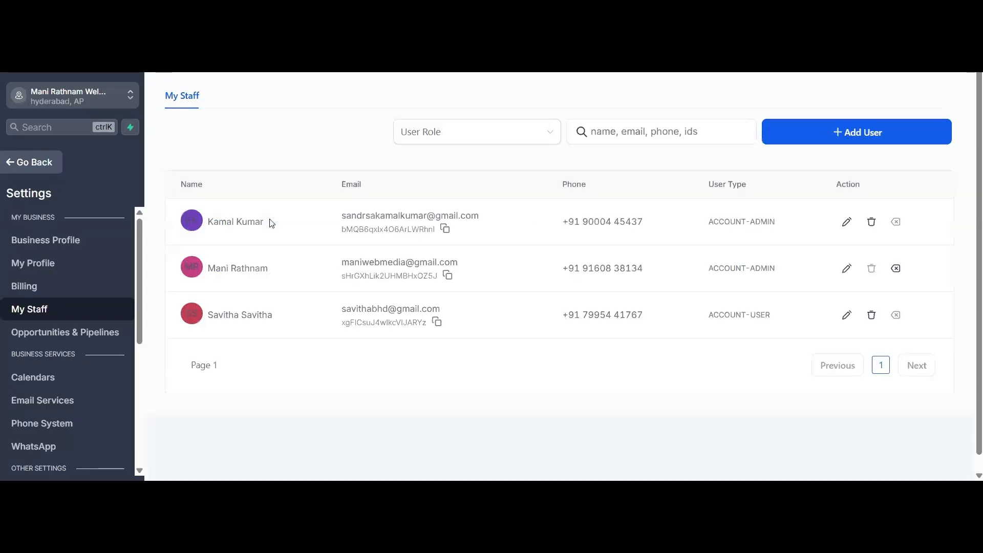
- Return to the My Staff list and examine the existing staff members and their admin or user account types
triple_click(270, 222)
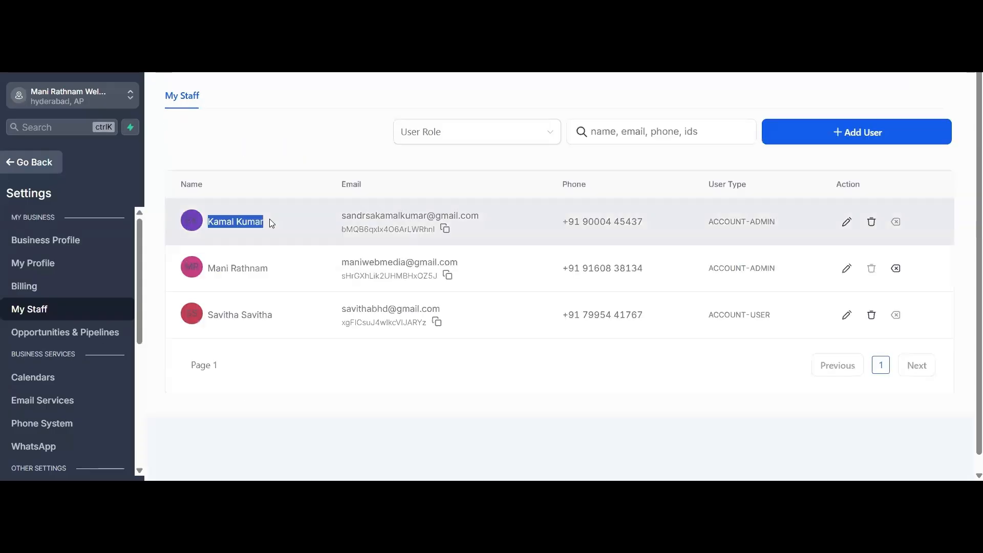
click(757, 234)
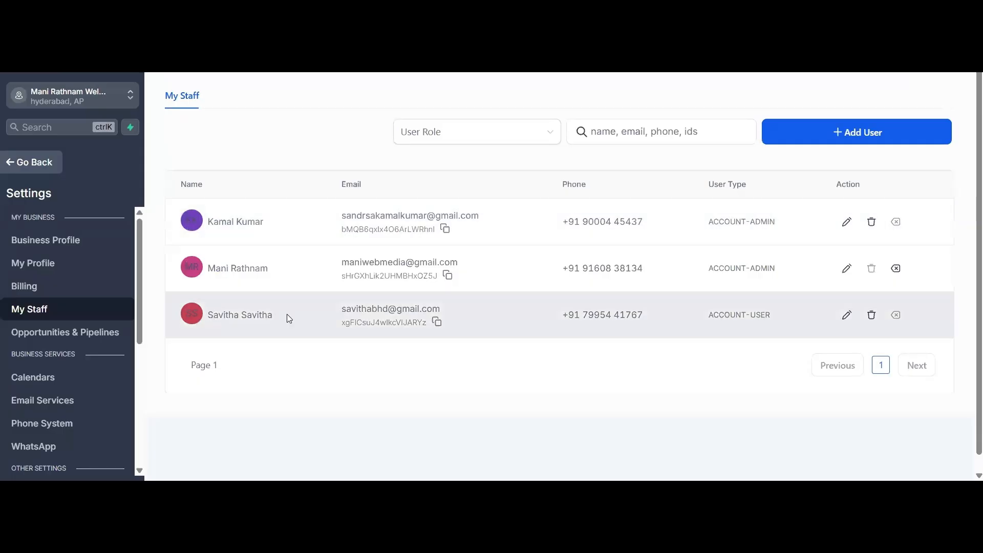
triple_click(300, 322)
click(687, 347)
scroll(522, 330, down, 1)
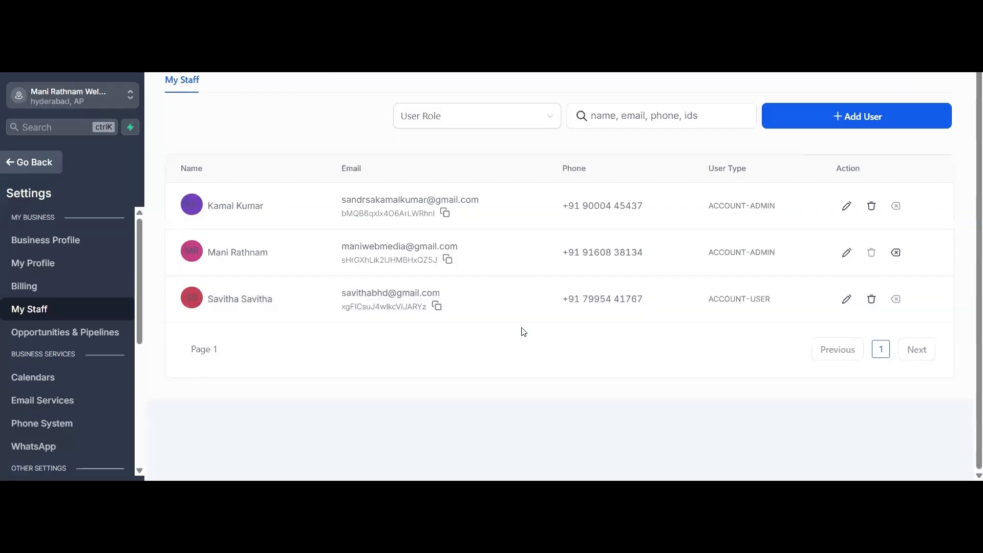
scroll(523, 332, up, 1)
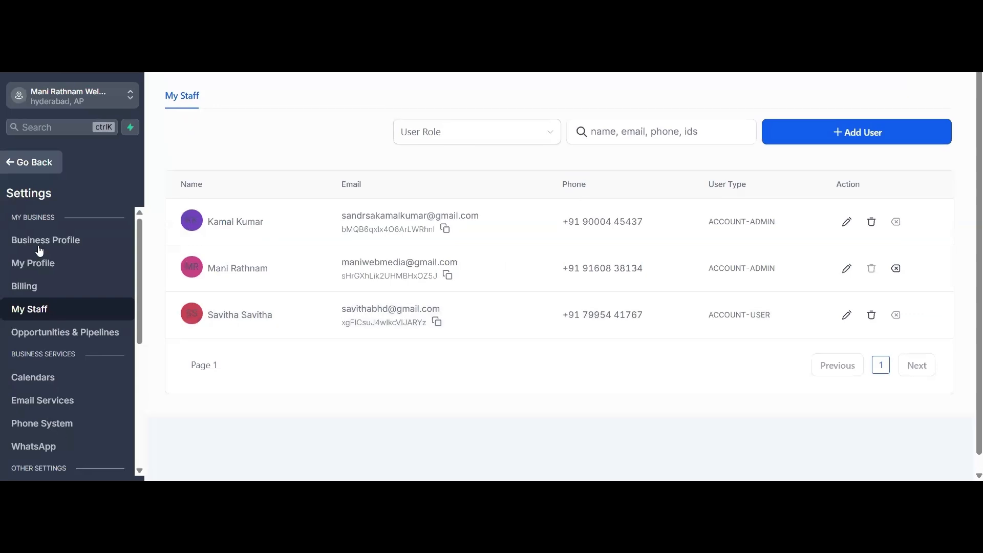
- Open the WhatsApp settings and read through the integration's offered features and subscription option
scroll(45, 258, down, 4)
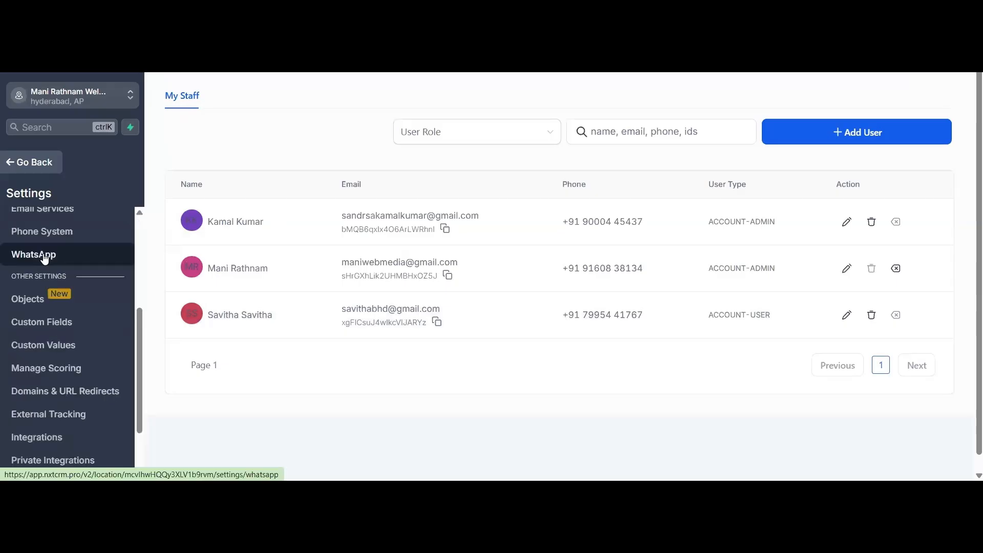
click(45, 259)
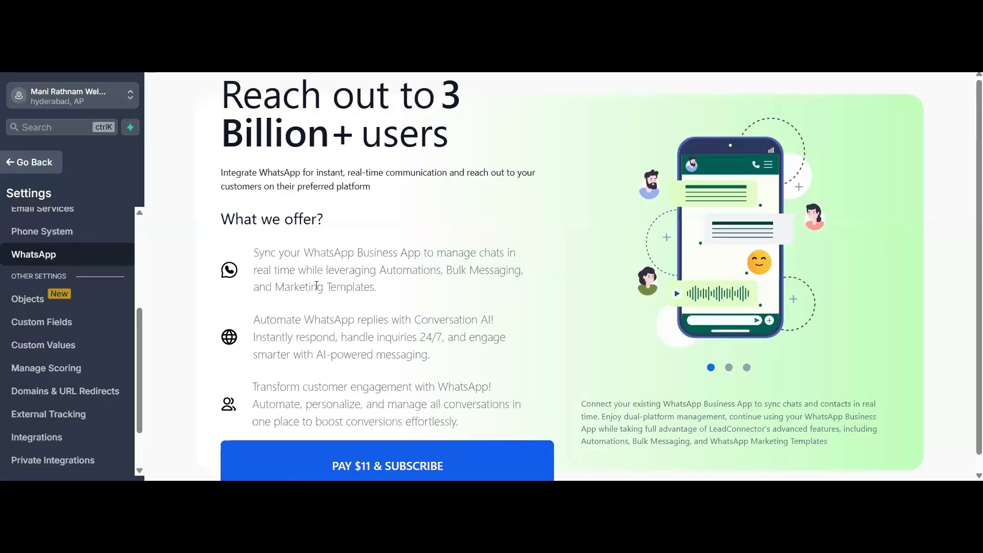
scroll(316, 285, down, 1)
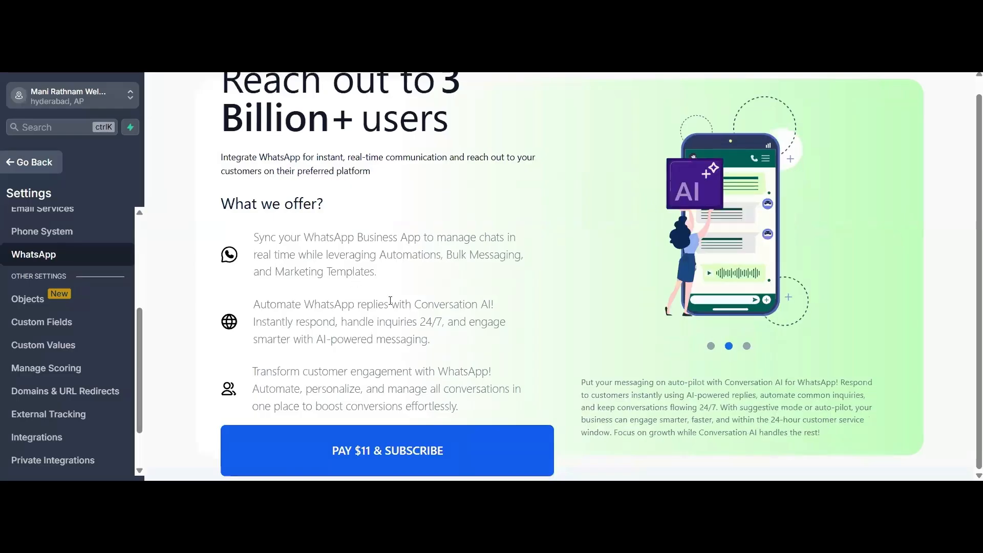
scroll(390, 300, up, 1)
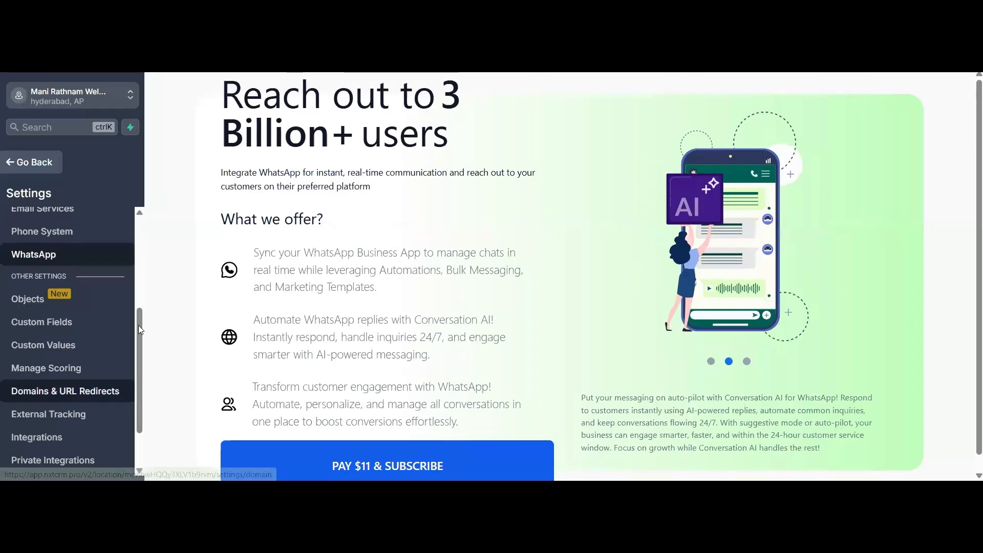
- Look through the Other Settings entries, open Domains & URL Redirects, and return to the CRM dashboard
drag(139, 302, 139, 415)
click(97, 398)
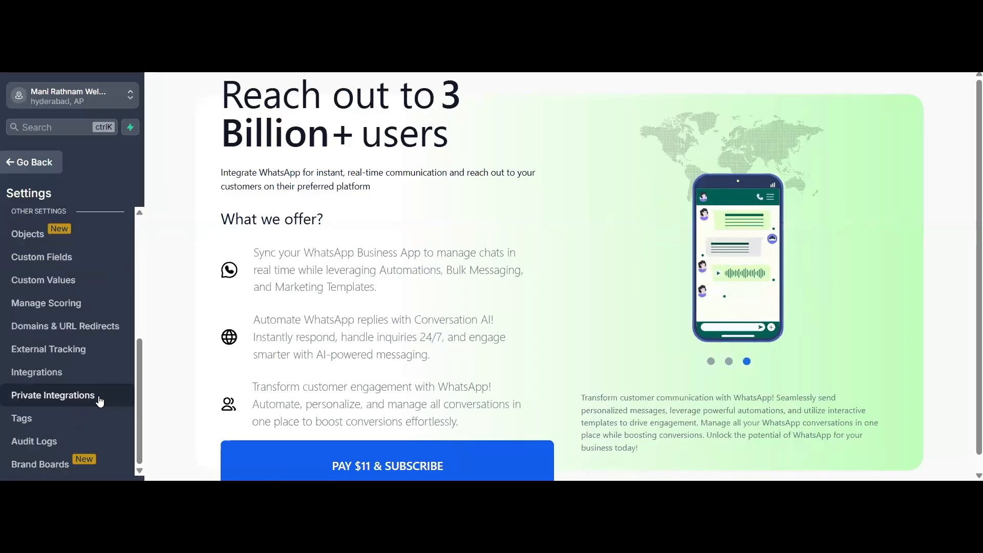
click(83, 332)
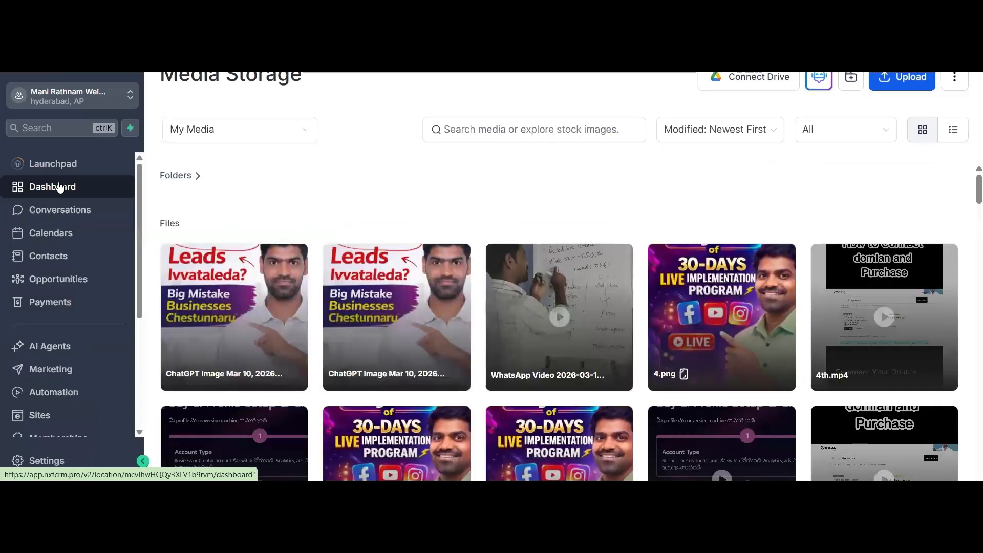
click(60, 187)
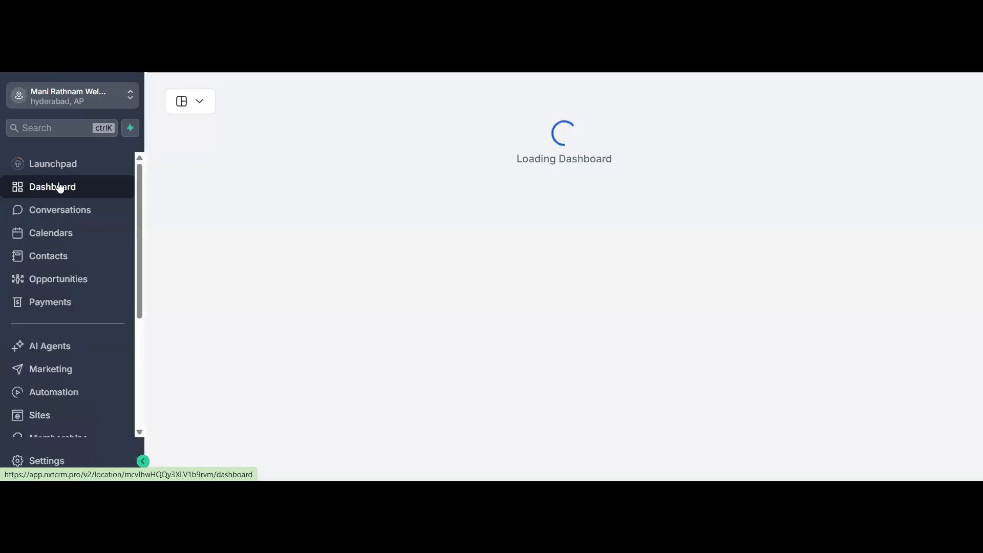